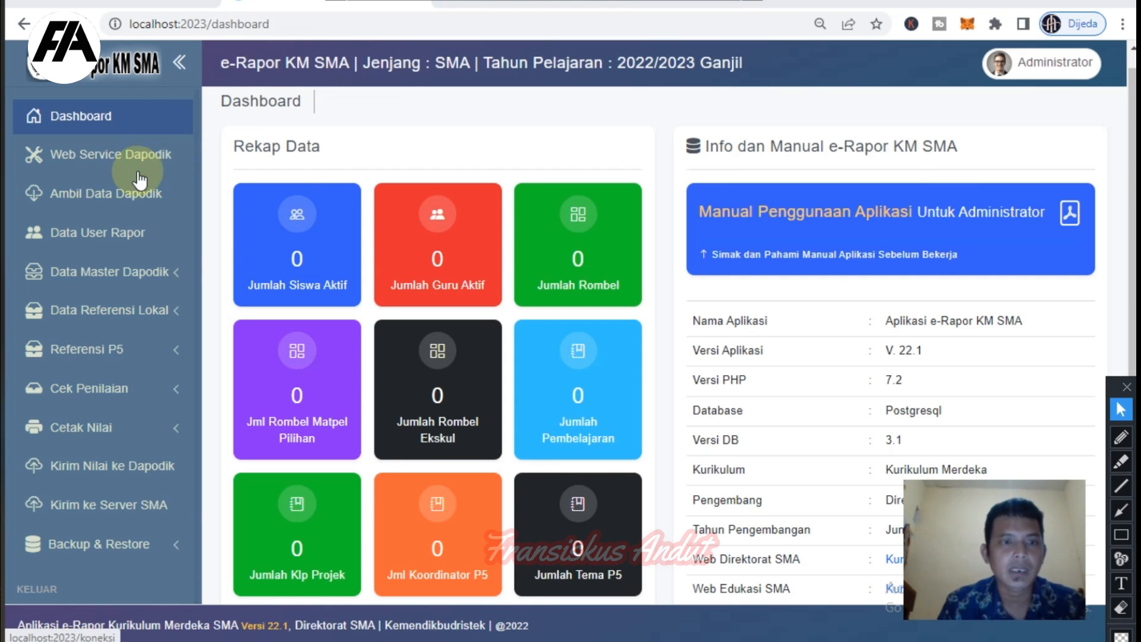
{"action": "left_click", "coordinate": [1120, 437]}
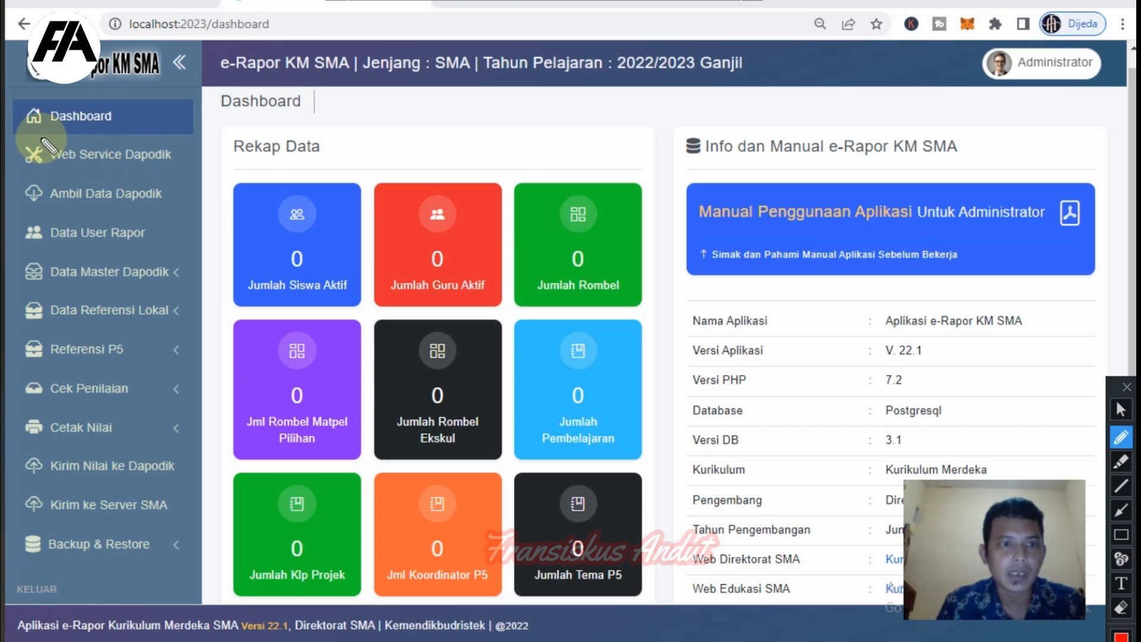
{"action": "mouse_move", "coordinate": [33, 136]}
{"action": "left_mouse_down"}
{"action": "mouse_move", "coordinate": [21, 158]}
{"action": "mouse_move", "coordinate": [145, 177]}
{"action": "mouse_move", "coordinate": [184, 145]}
{"action": "mouse_move", "coordinate": [135, 144]}
{"action": "left_mouse_up"}
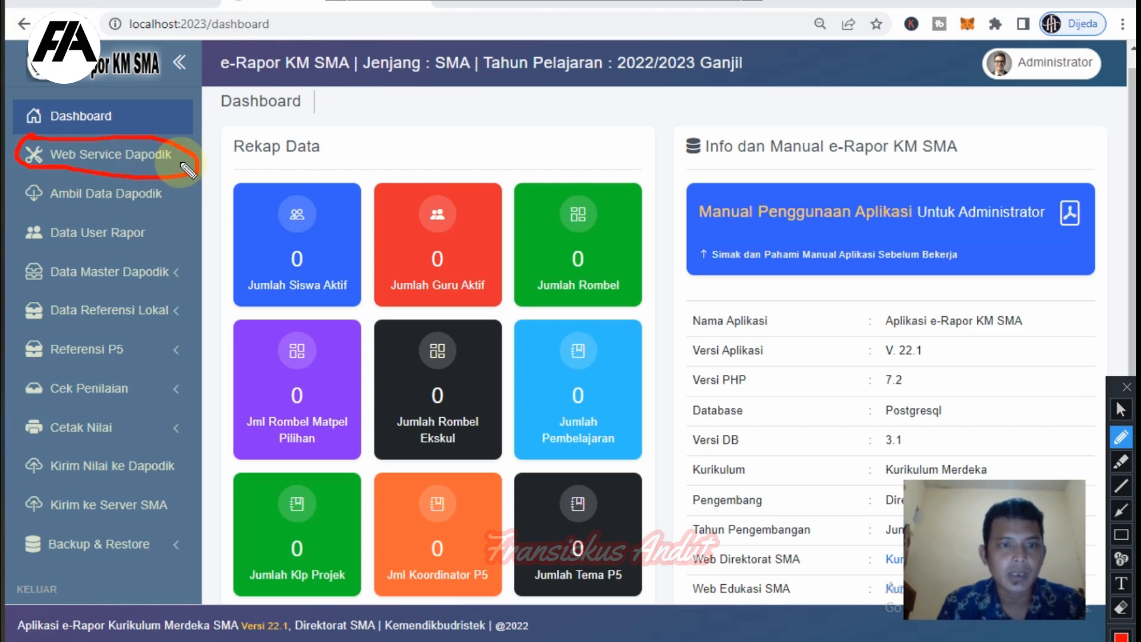
{"action": "left_click", "coordinate": [1120, 411]}
- Open the existing Dapo-Rapor connection in Web Service Dapodik for editing
{"action": "left_click", "coordinate": [110, 154]}
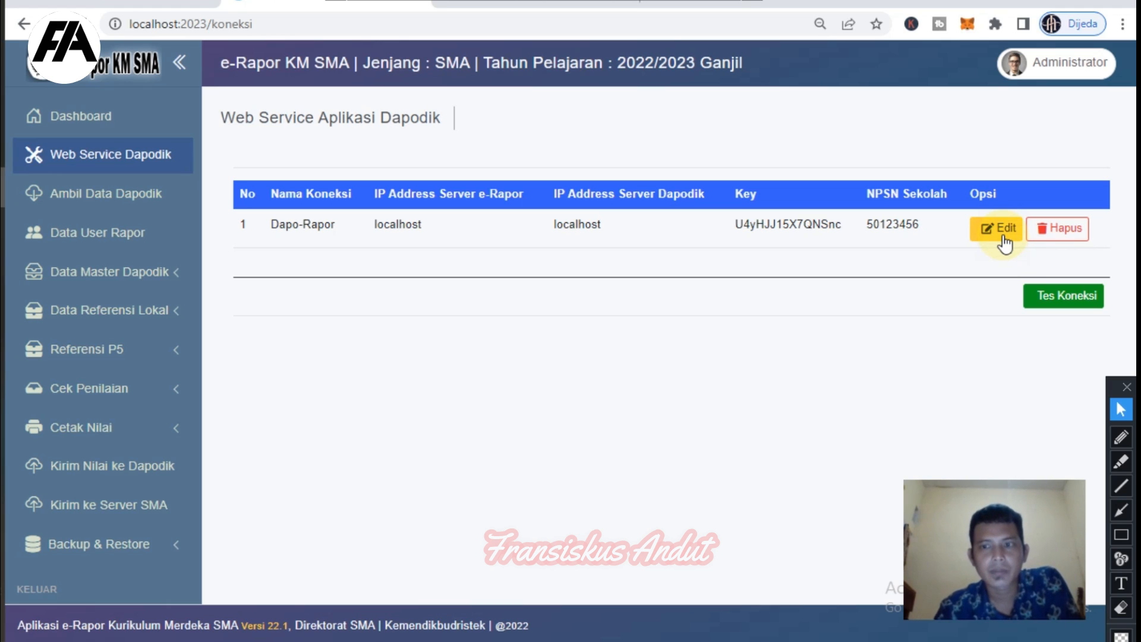
{"action": "left_click", "coordinate": [1001, 231]}
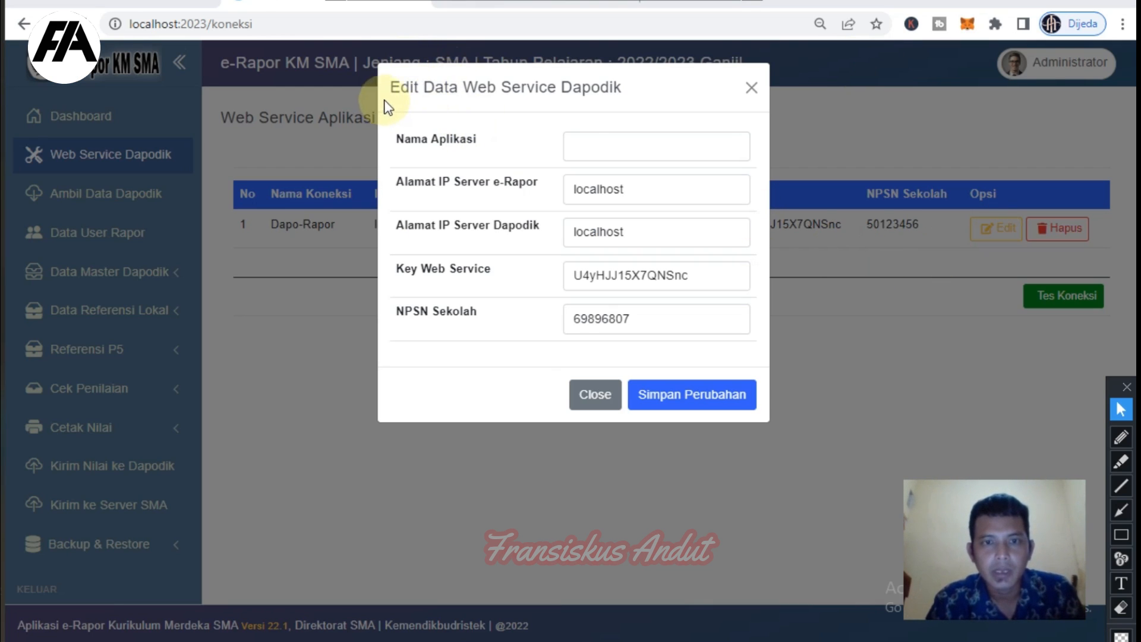
{"action": "left_click", "coordinate": [624, 145]}
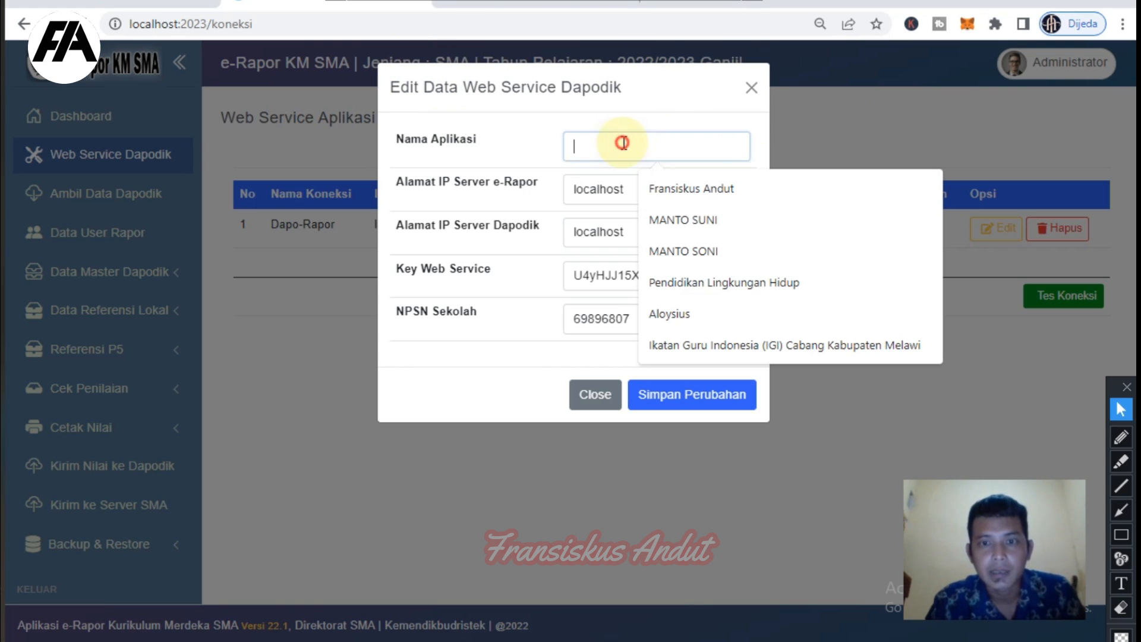
{"action": "left_click", "coordinate": [527, 147]}
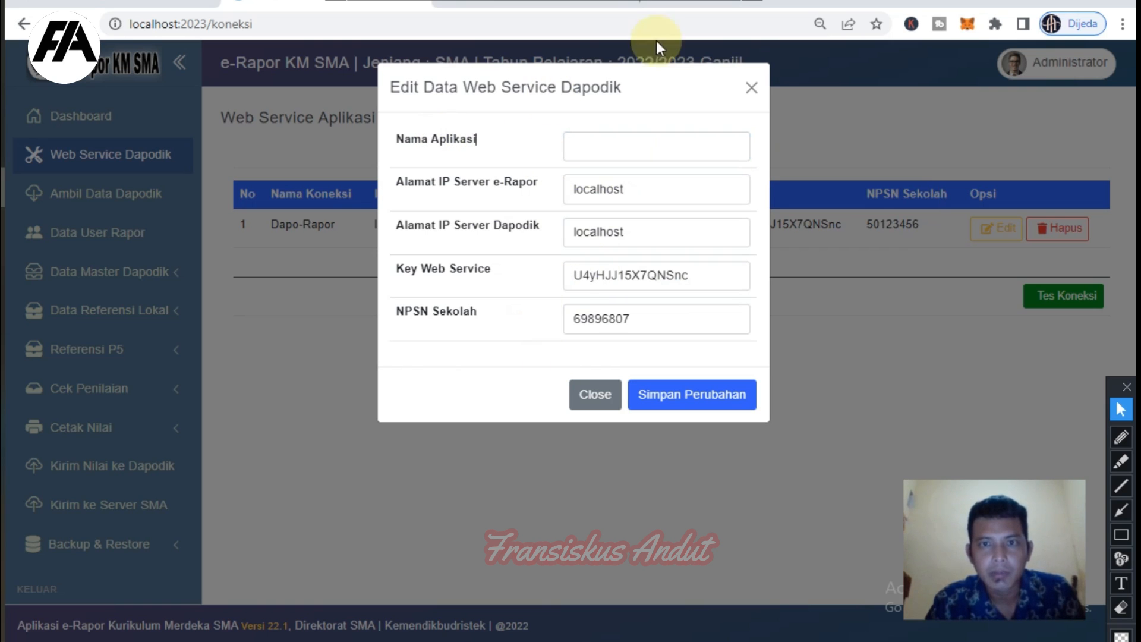
- Switch to Aplikasi Dapodik and add a local web service entry with the application name Kurikulum Merdeka
{"action": "left_click", "coordinate": [1092, 6]}
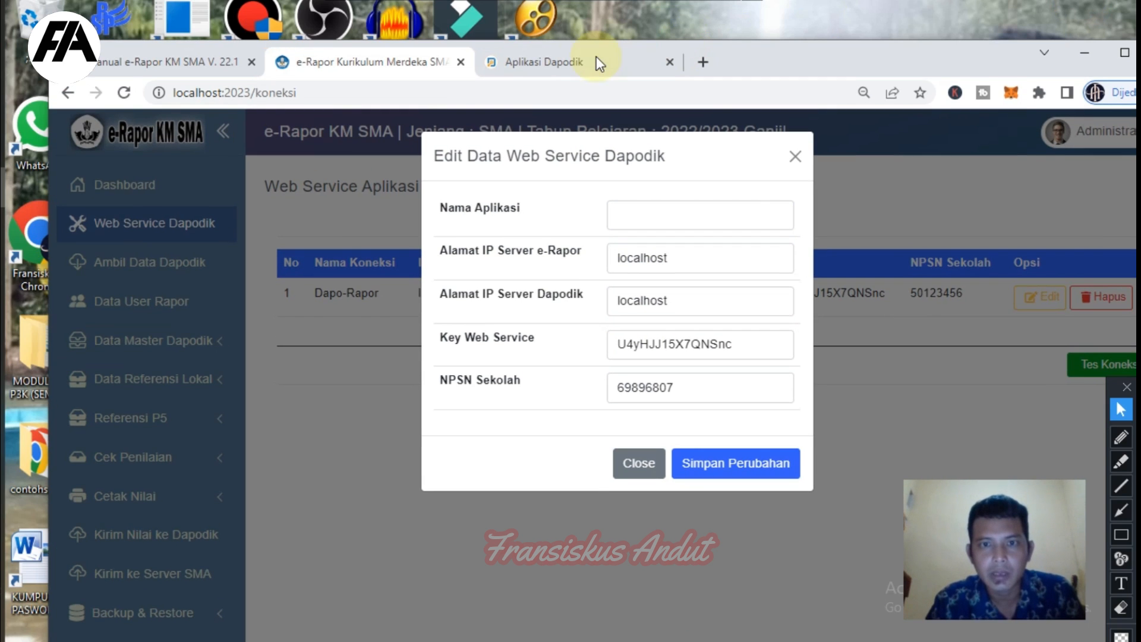
{"action": "left_click", "coordinate": [583, 59]}
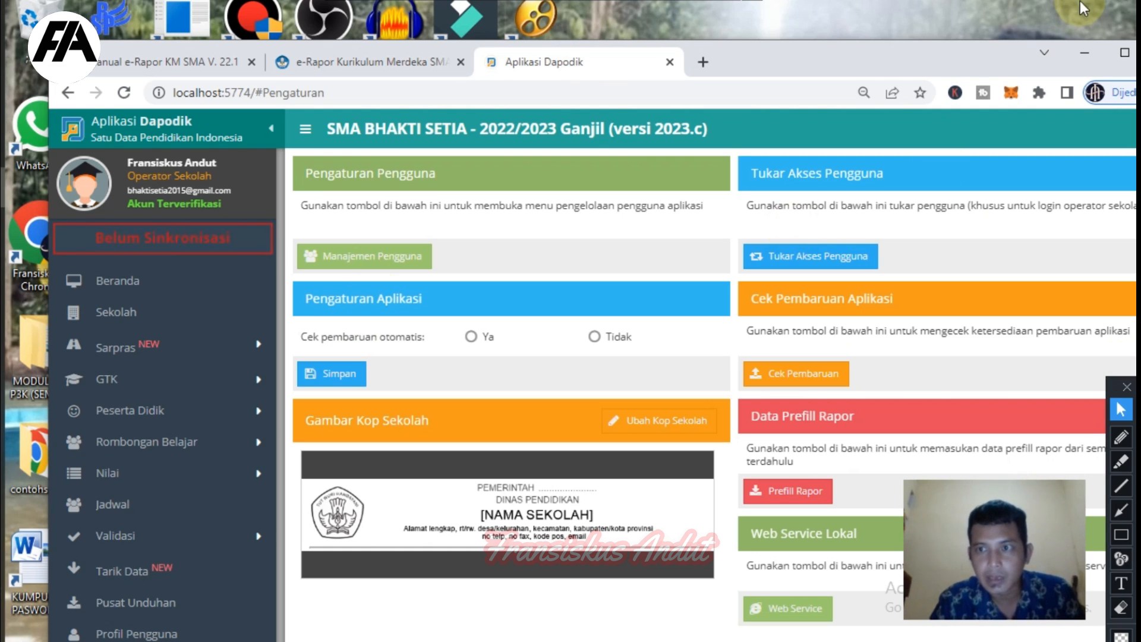
{"action": "left_click", "coordinate": [1124, 53]}
{"action": "left_click", "coordinate": [749, 541]}
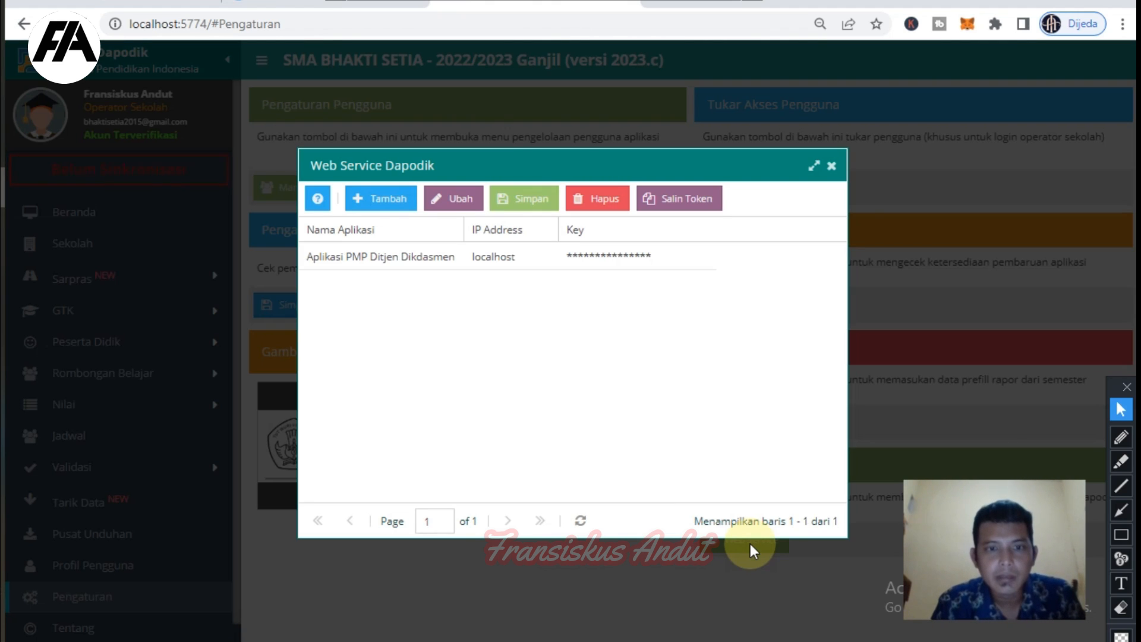
{"action": "left_click", "coordinate": [397, 212]}
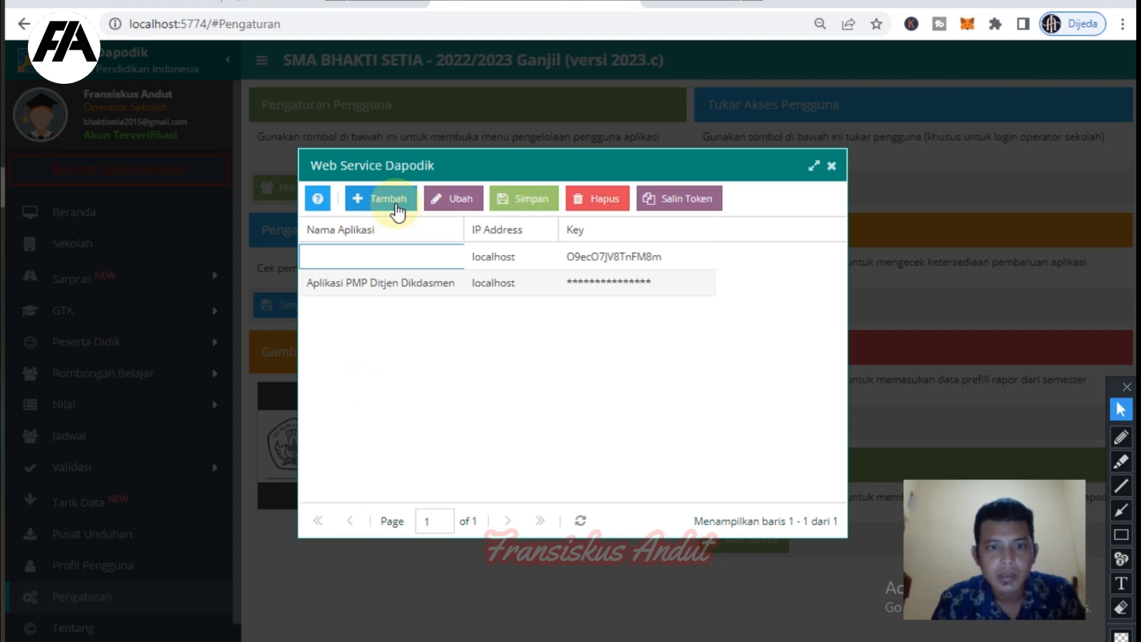
{"action": "left_click", "coordinate": [637, 258]}
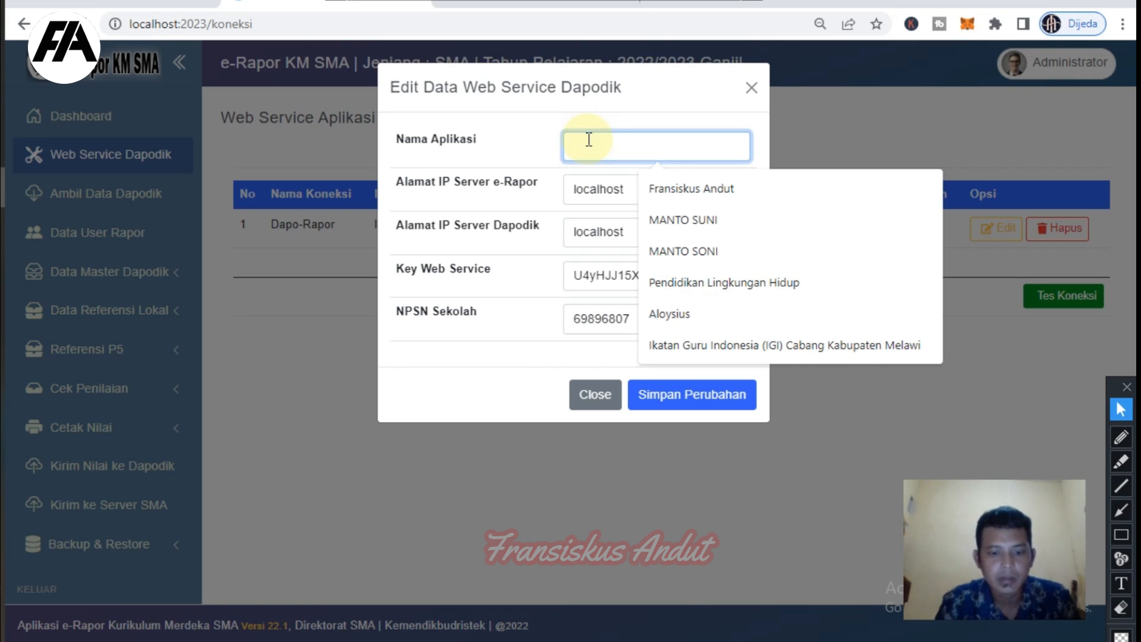
- Set the e-Rapor connection's application name to Kurikulum Merdeka and copy the token of the new web service entry in Dapodik
{"action": "type", "text": "Kurikulum Merdeka"}
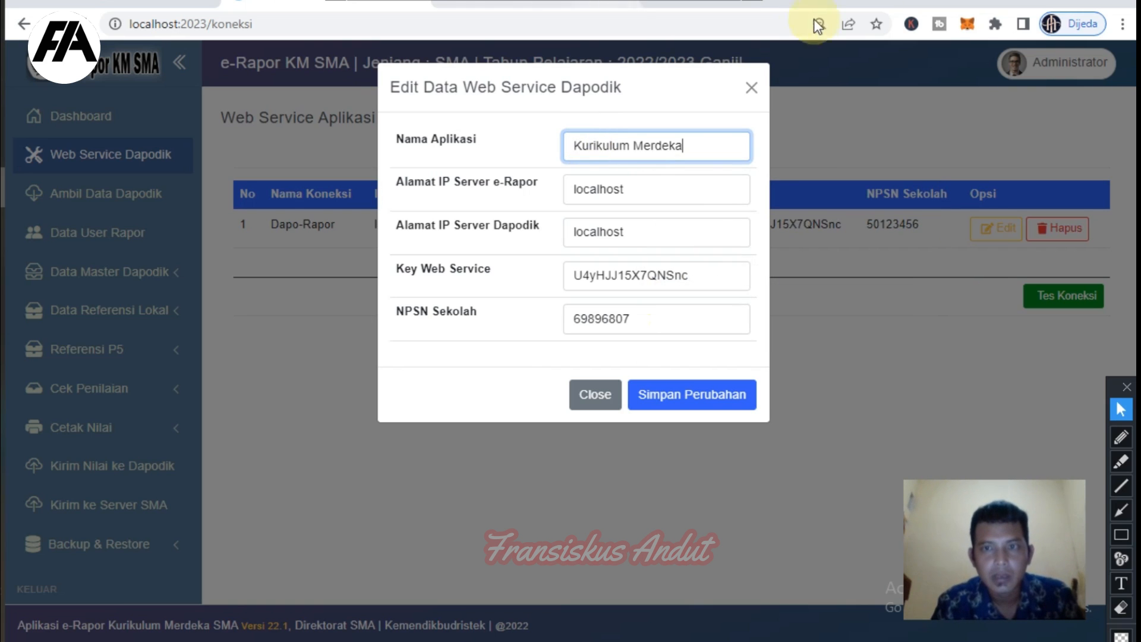
{"action": "left_click", "coordinate": [717, 327]}
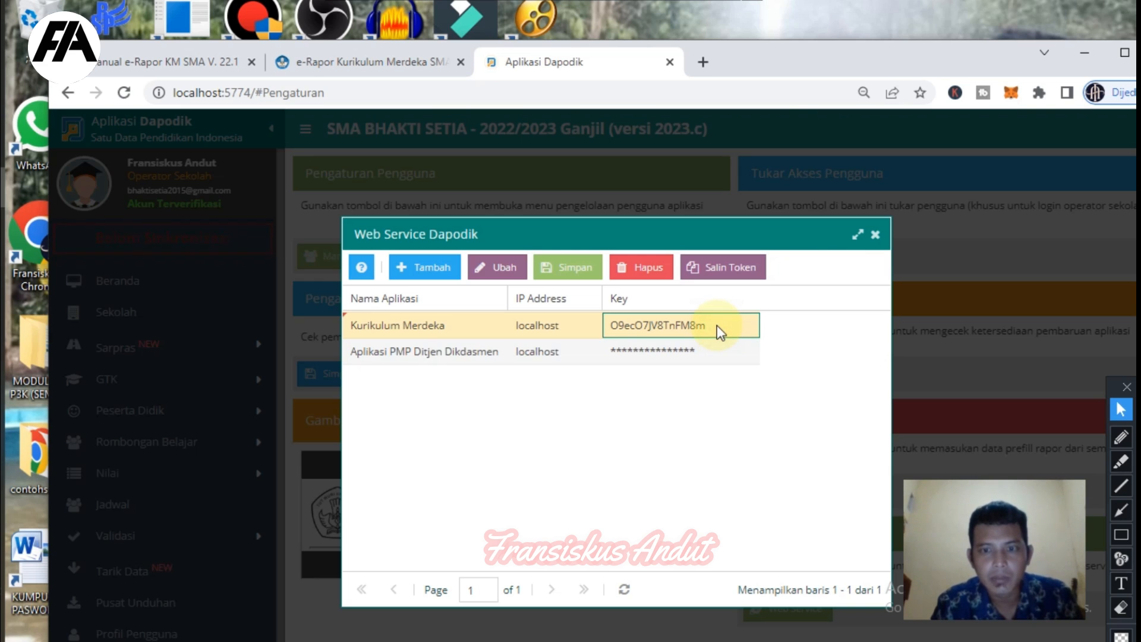
{"action": "left_click", "coordinate": [729, 267]}
{"action": "left_click_drag", "start_coordinate": [678, 429], "coordinate": [572, 422]}
{"action": "key", "text": "ctrl+c"}
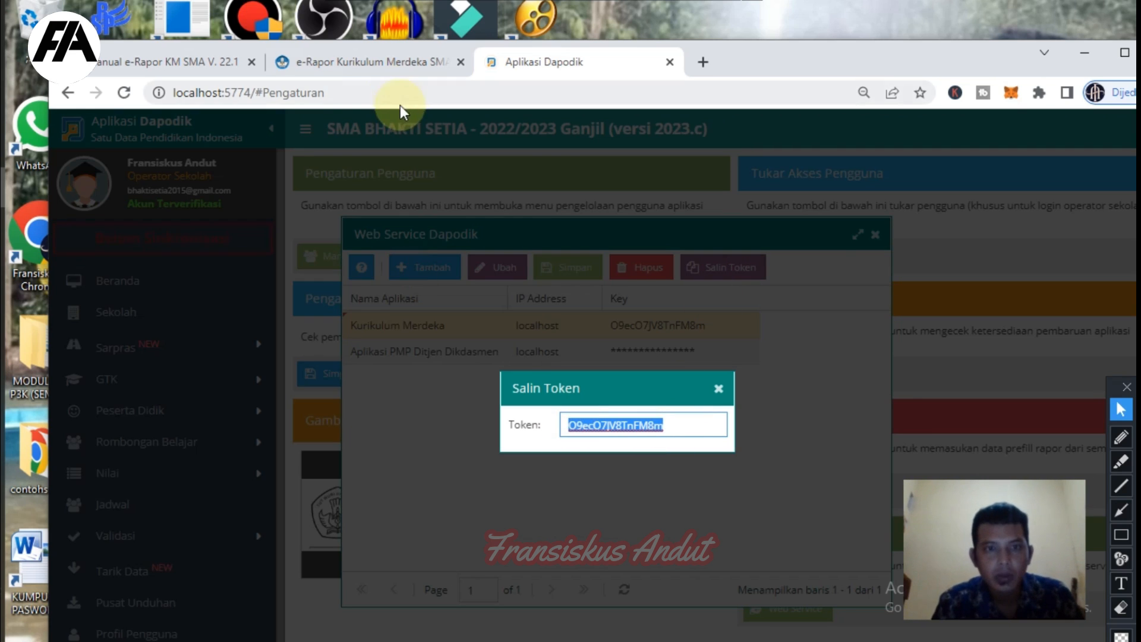
- Replace the web service key in the e-Rapor connection form with the copied token and save the changes
{"action": "left_click", "coordinate": [383, 70]}
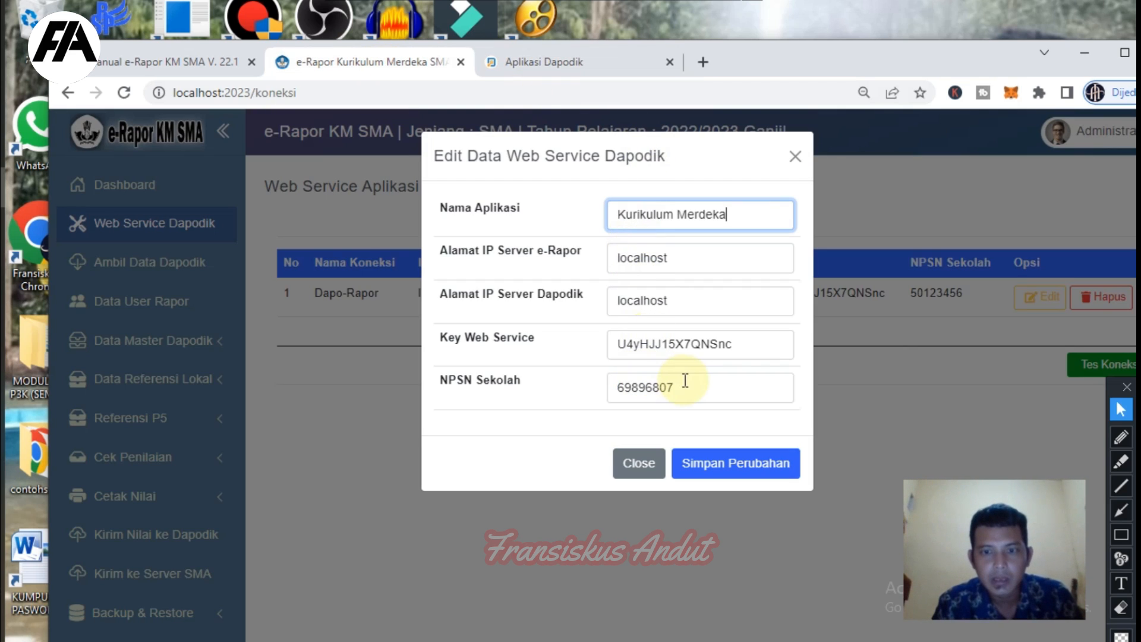
{"action": "left_click_drag", "start_coordinate": [752, 354], "coordinate": [619, 341]}
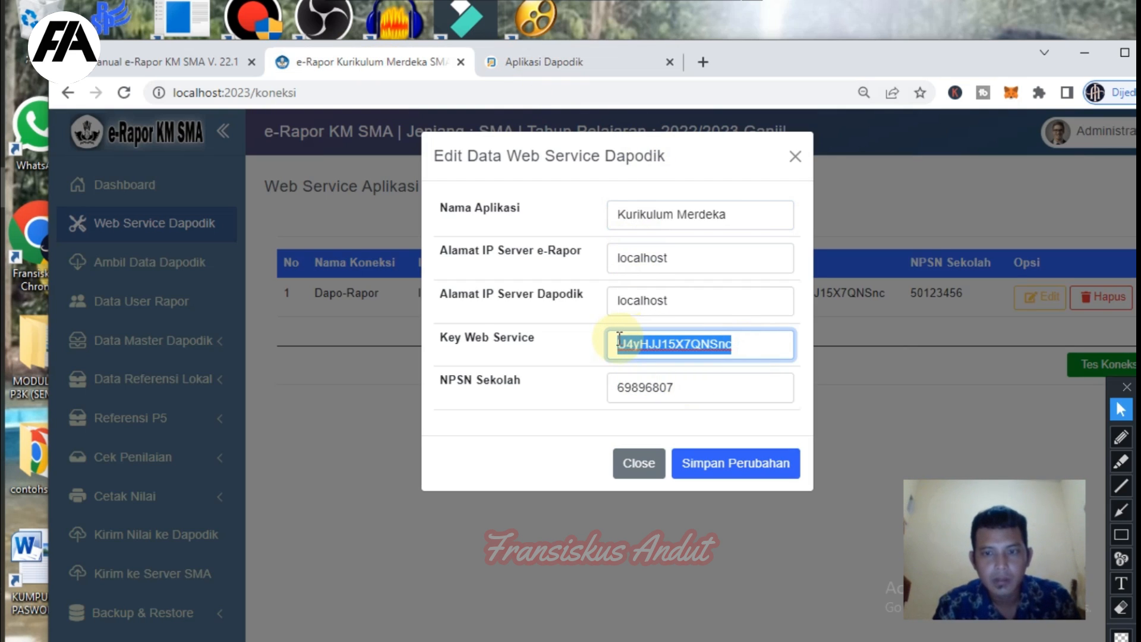
{"action": "key", "text": "ctrl+v"}
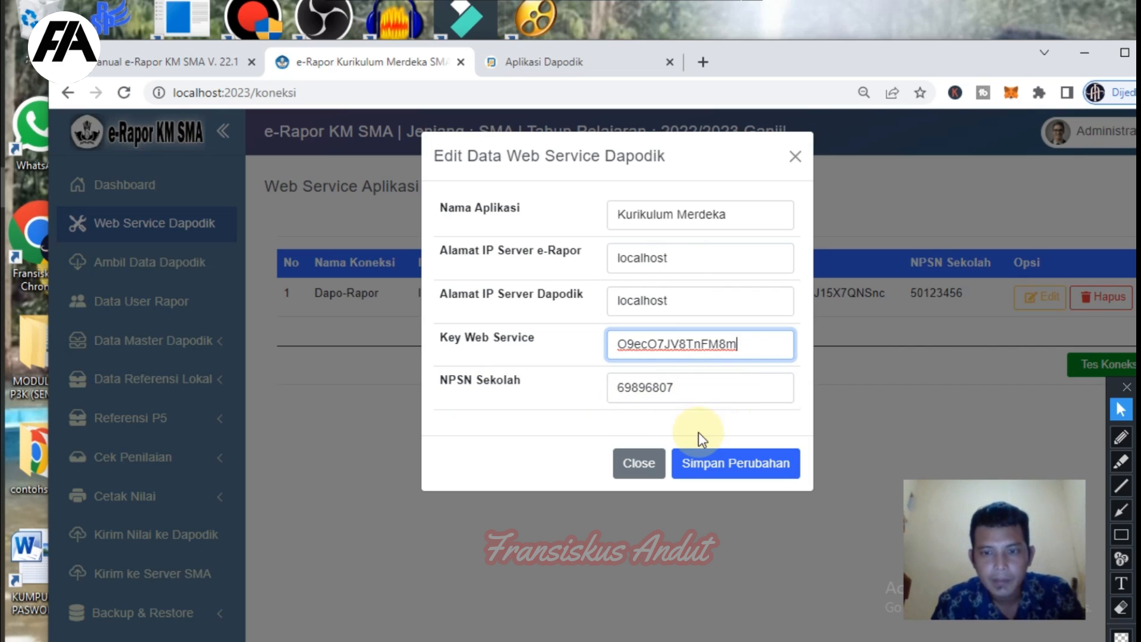
{"action": "left_click", "coordinate": [755, 464]}
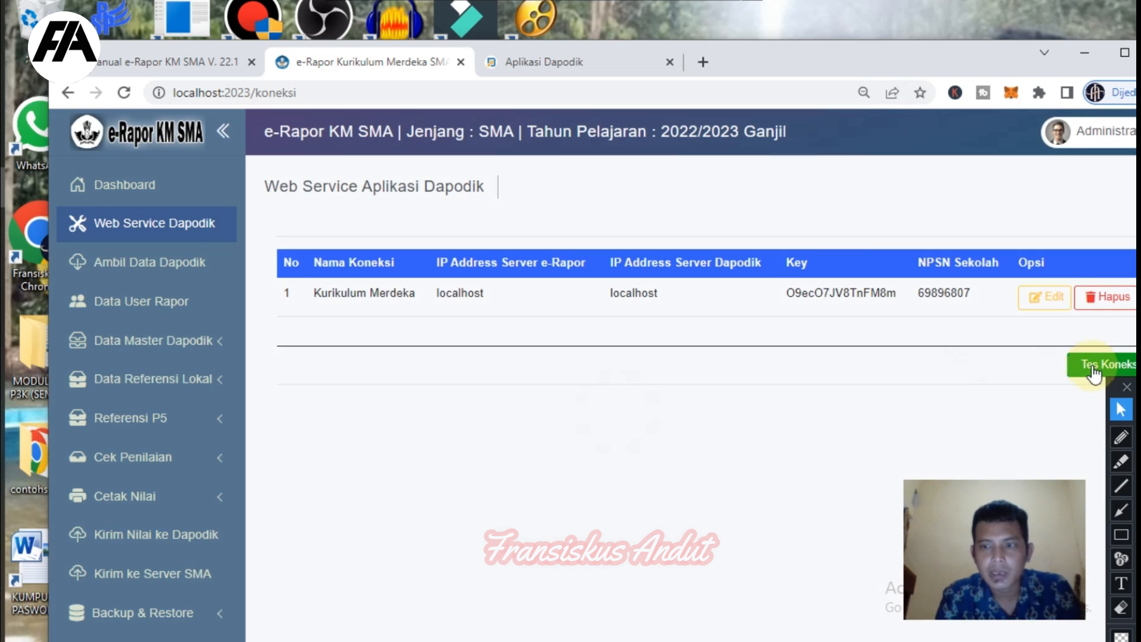
- Save the connection name as Kurikulum-Merdeka in both Dapodik and e-Rapor, and test the connection to Dapodik
{"action": "left_click", "coordinate": [1092, 366]}
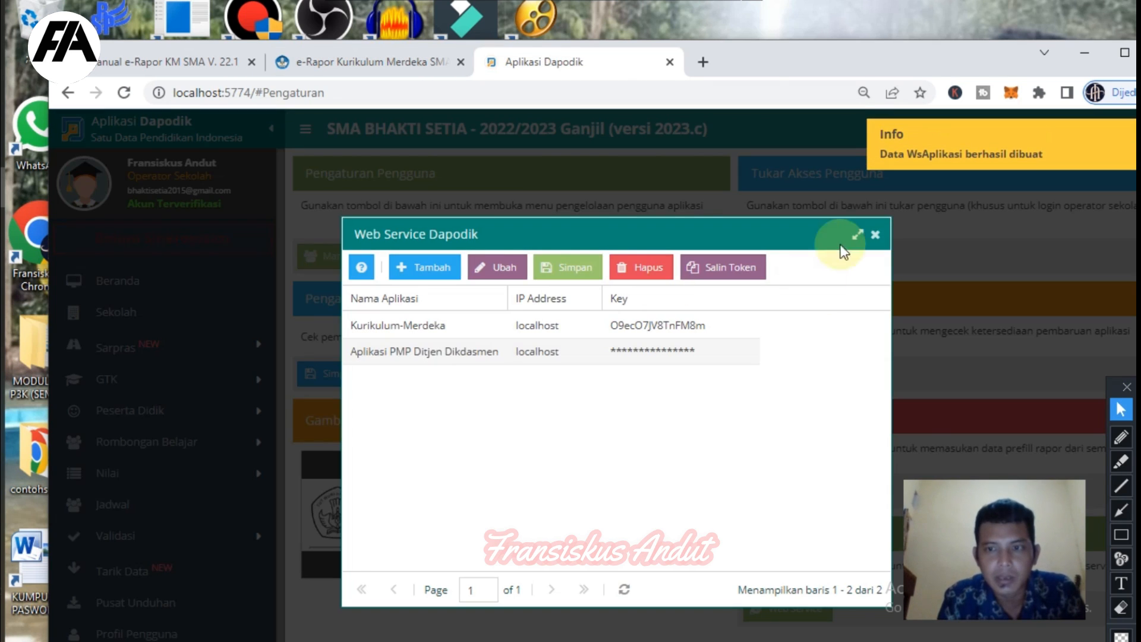
{"action": "left_click", "coordinate": [875, 235]}
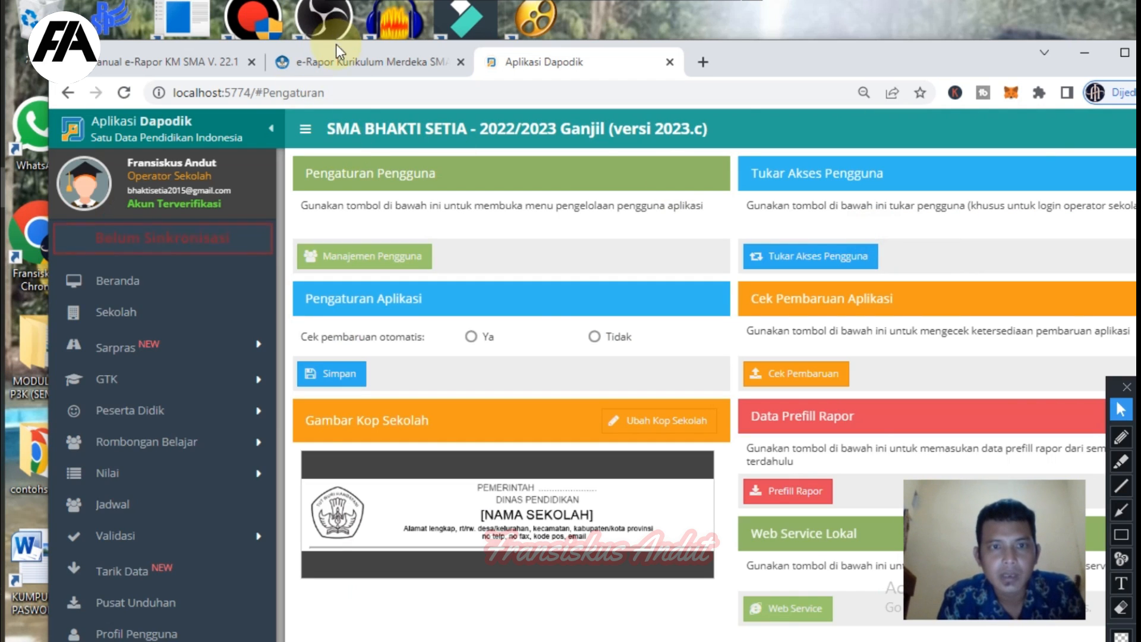
{"action": "left_click", "coordinate": [342, 66]}
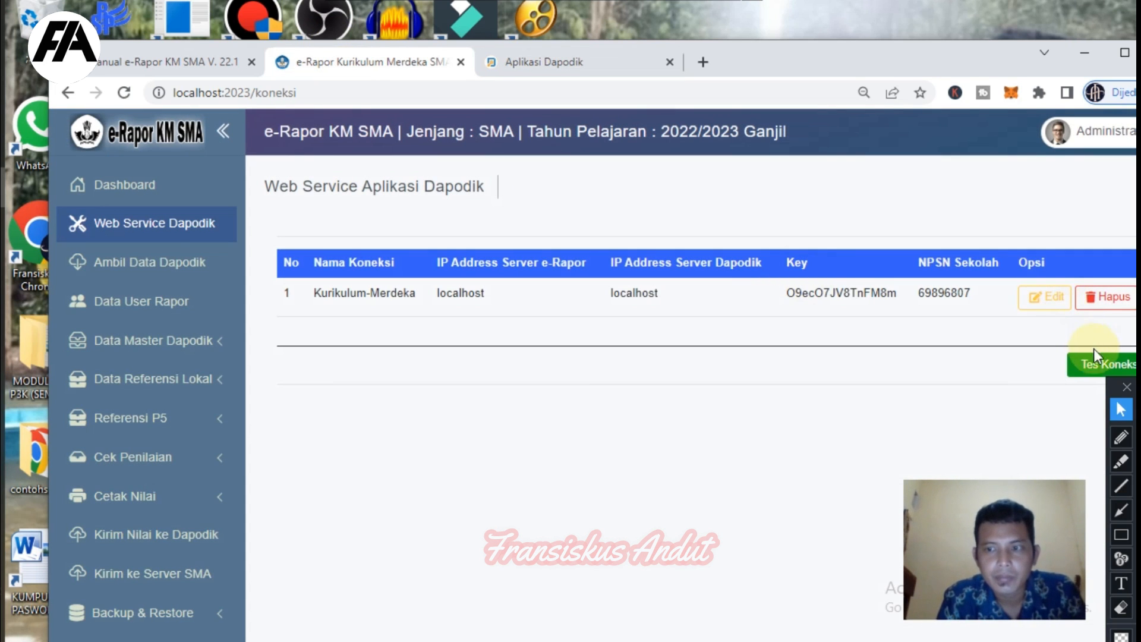
{"action": "left_click", "coordinate": [1092, 364]}
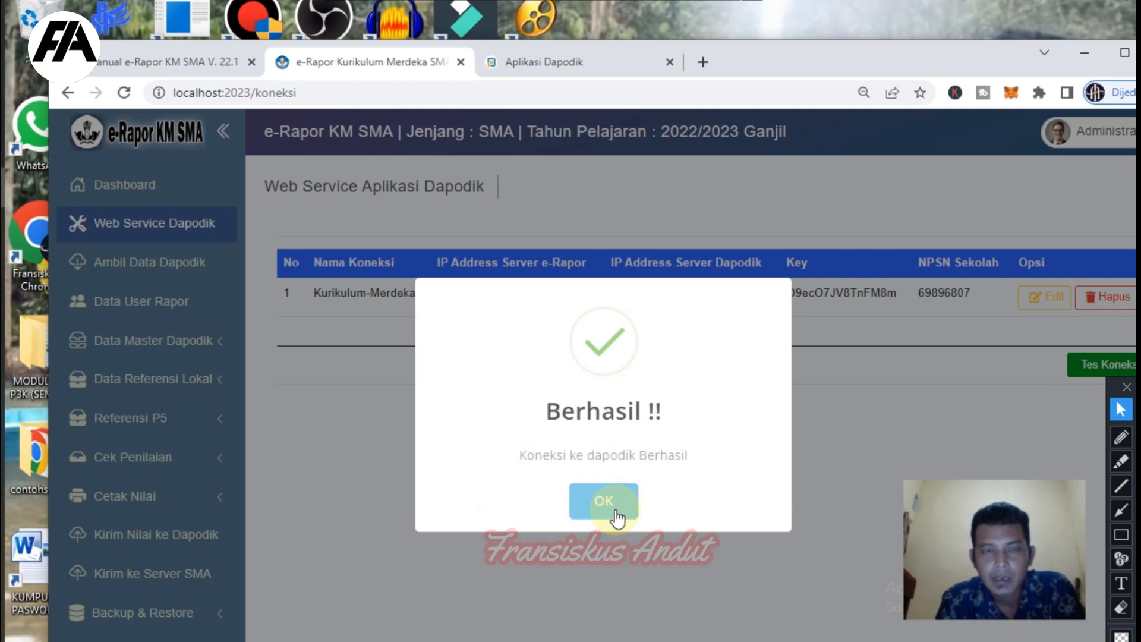
{"action": "left_click", "coordinate": [616, 516]}
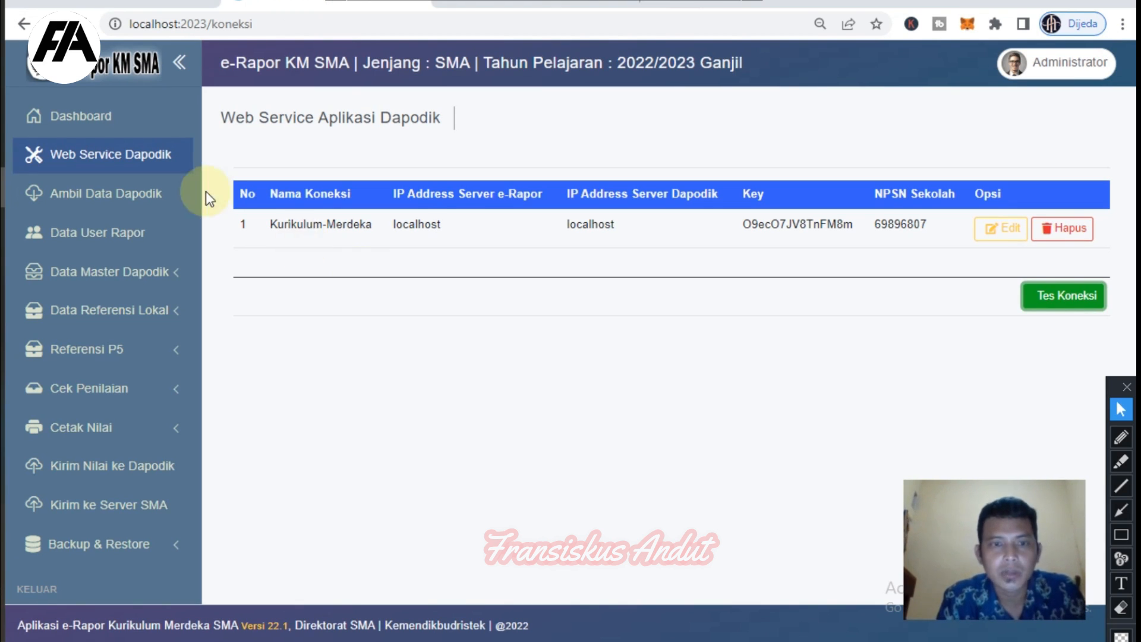
- Update the school data and the teacher data in e-Rapor from Dapodik
{"action": "left_click", "coordinate": [131, 199]}
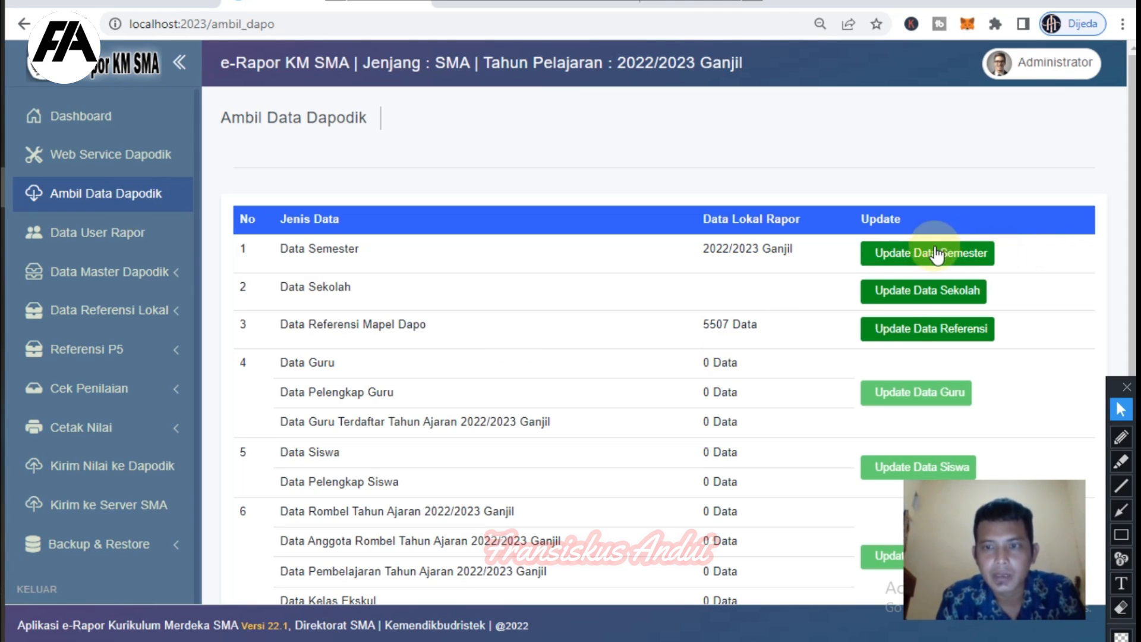
{"action": "left_click", "coordinate": [943, 308]}
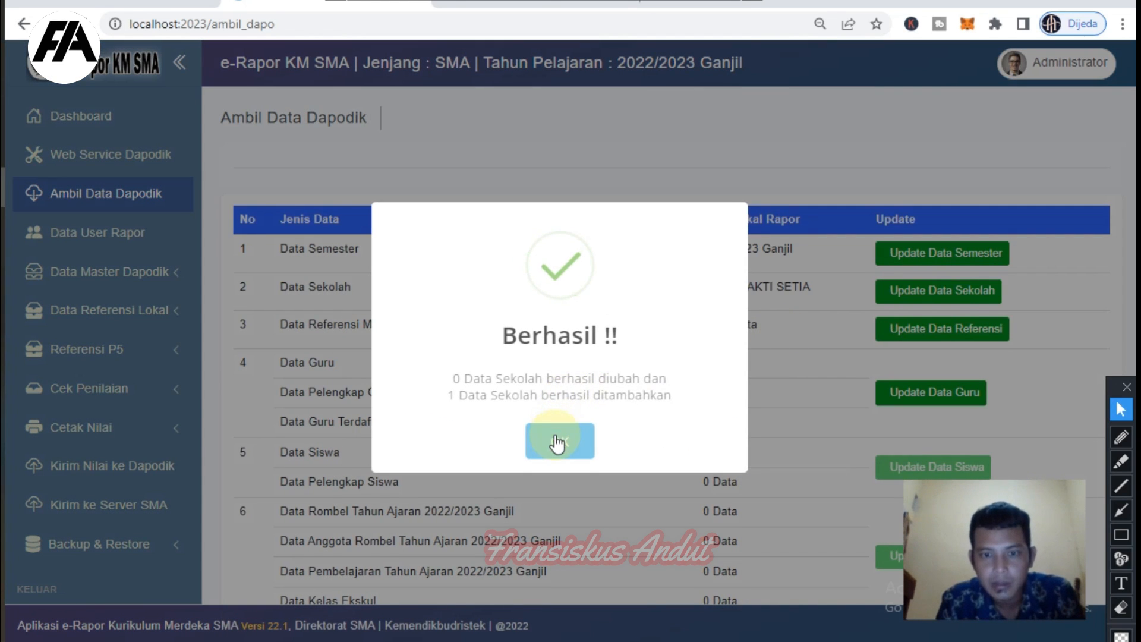
{"action": "left_click", "coordinate": [558, 441]}
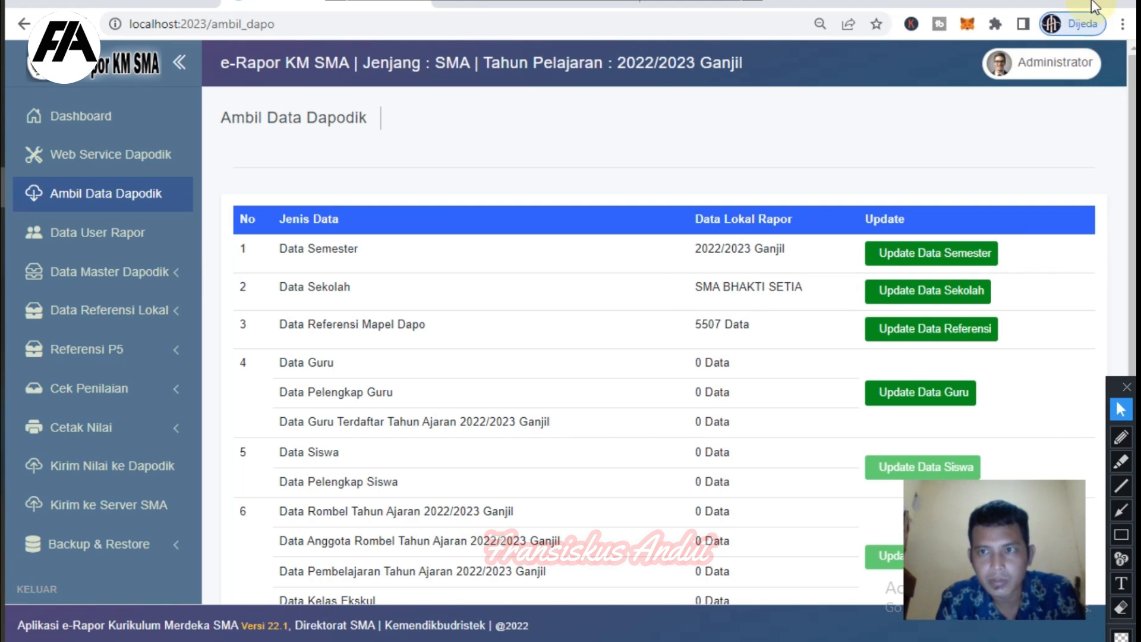
{"action": "left_click", "coordinate": [575, 439]}
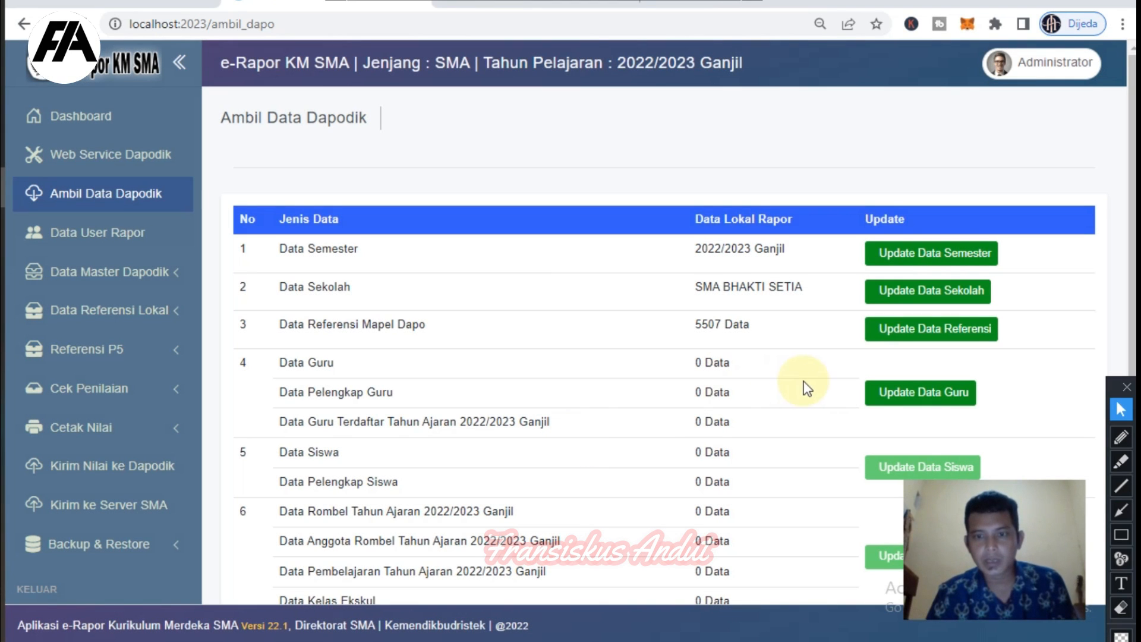
{"action": "left_click", "coordinate": [882, 398]}
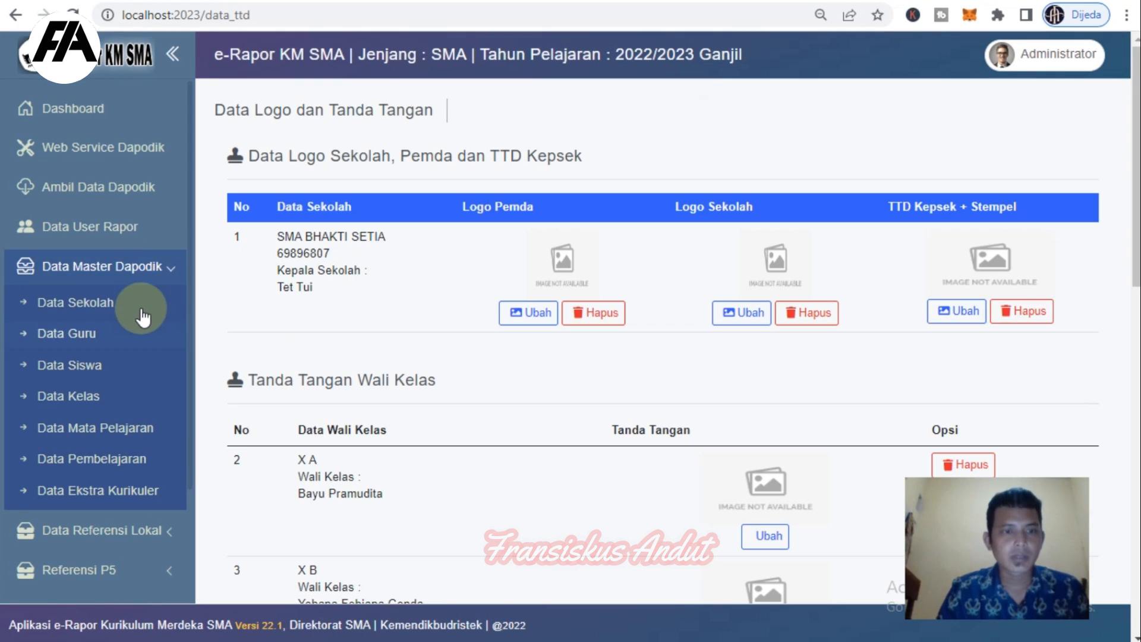
- Review the e-Rapor user lists for administrators, teachers (Guru) and students (Siswa)
{"action": "left_click", "coordinate": [126, 274]}
{"action": "left_click", "coordinate": [126, 275]}
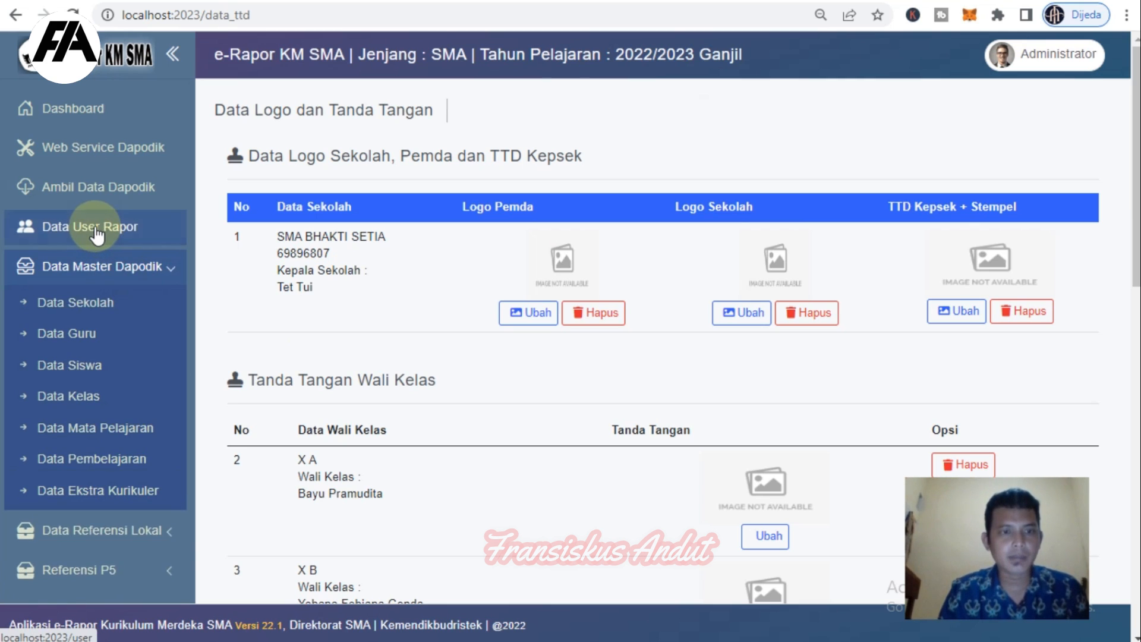
{"action": "left_click", "coordinate": [95, 233]}
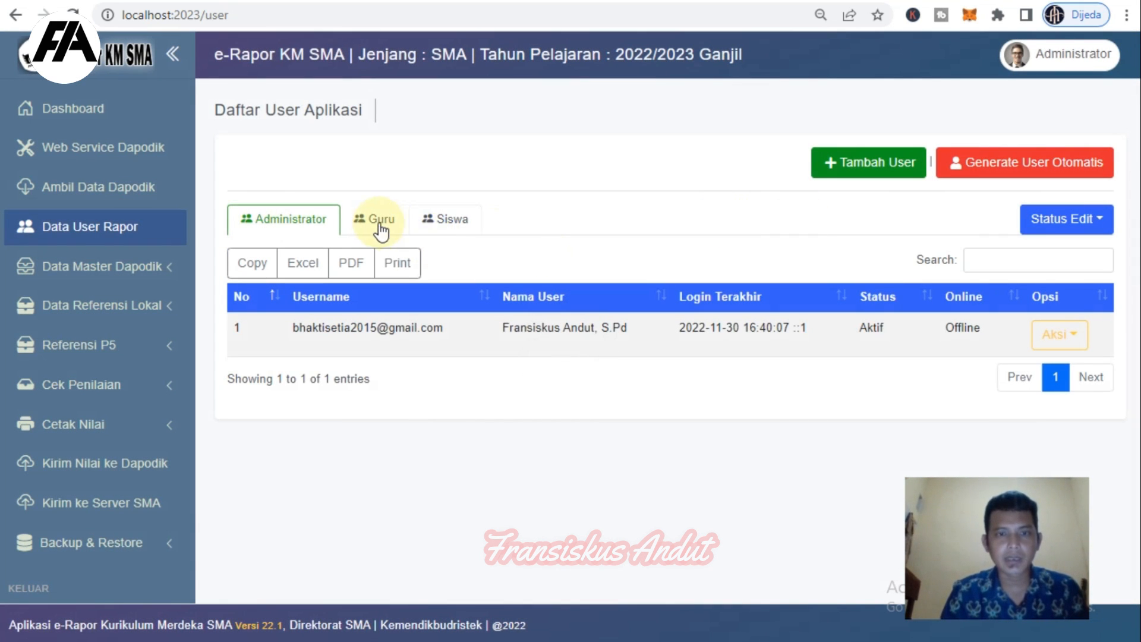
{"action": "left_click", "coordinate": [376, 224]}
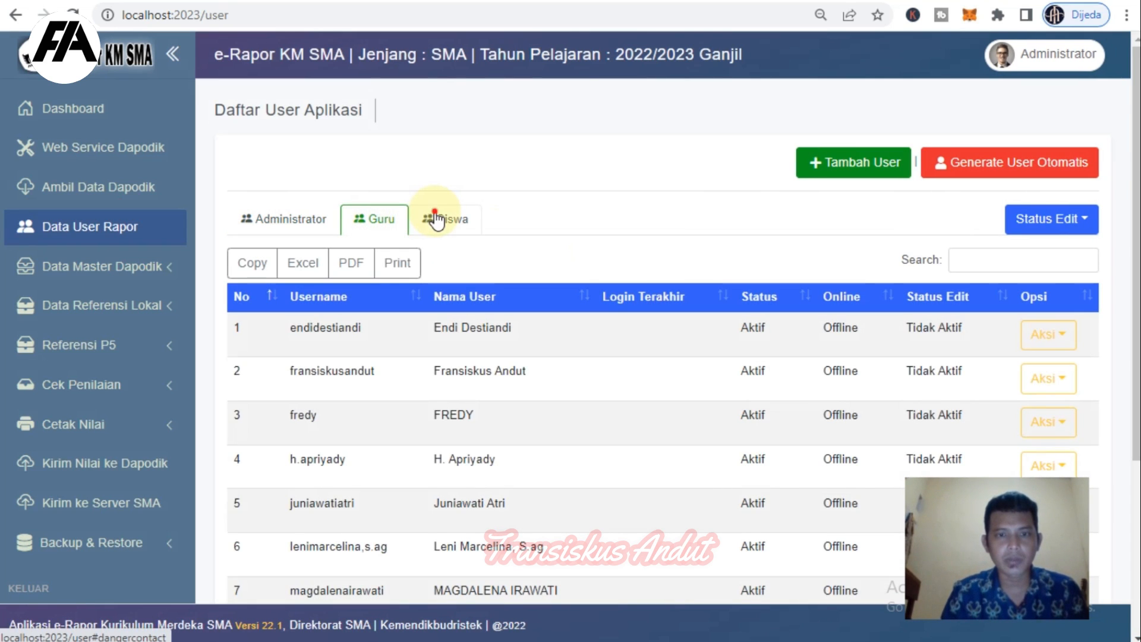
{"action": "left_click", "coordinate": [437, 220]}
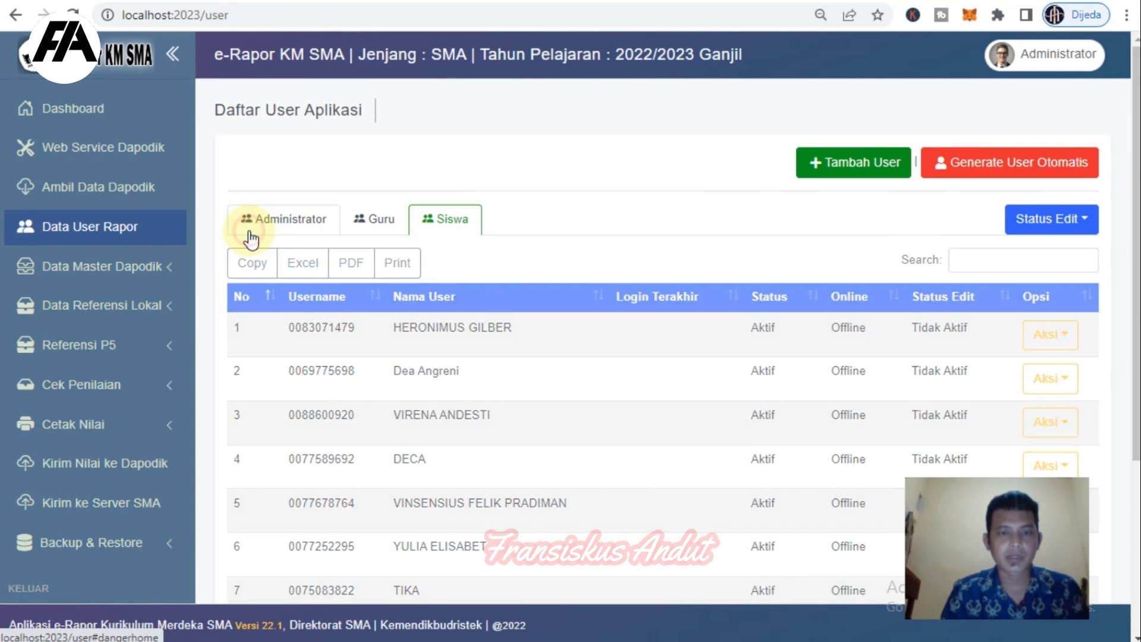
{"action": "left_click", "coordinate": [251, 237]}
- Review the school details under the Dapodik master data (Data Sekolah)
{"action": "left_click", "coordinate": [144, 278]}
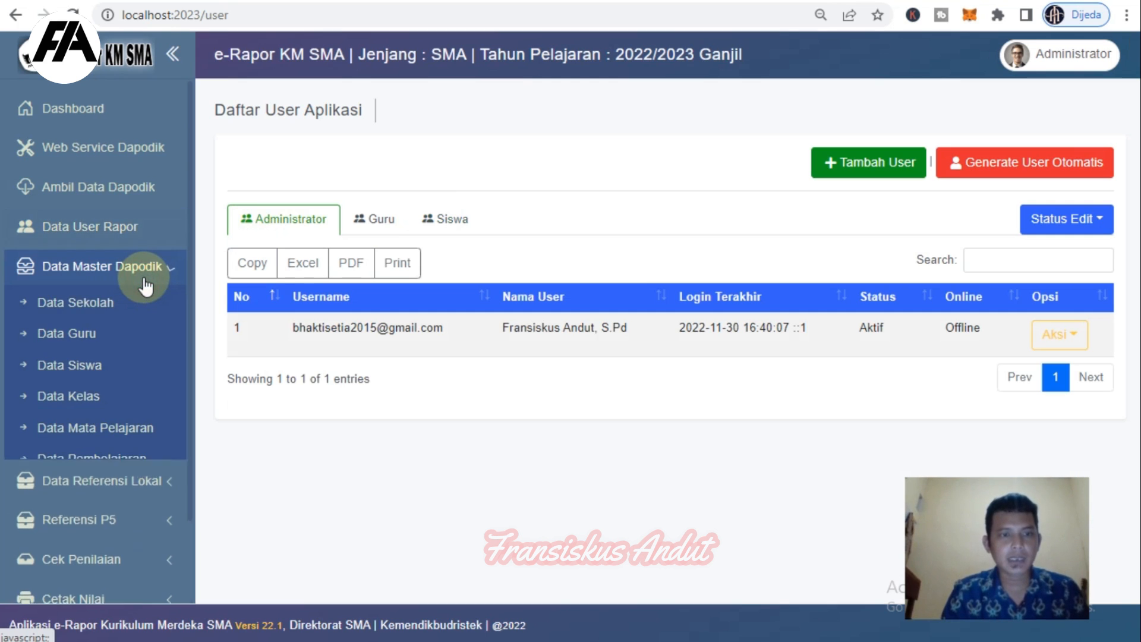
{"action": "left_click", "coordinate": [86, 317]}
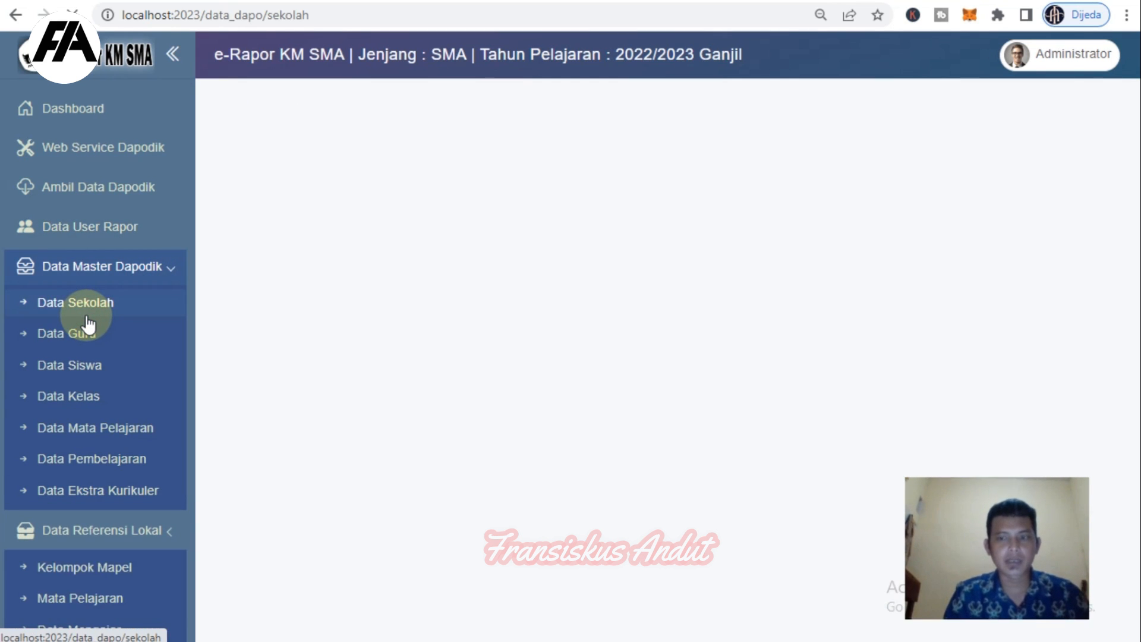
{"action": "scroll", "coordinate": [662, 356], "scroll_direction": "down", "scroll_amount": 4}
{"action": "scroll", "coordinate": [663, 356], "scroll_direction": "up", "scroll_amount": 4}
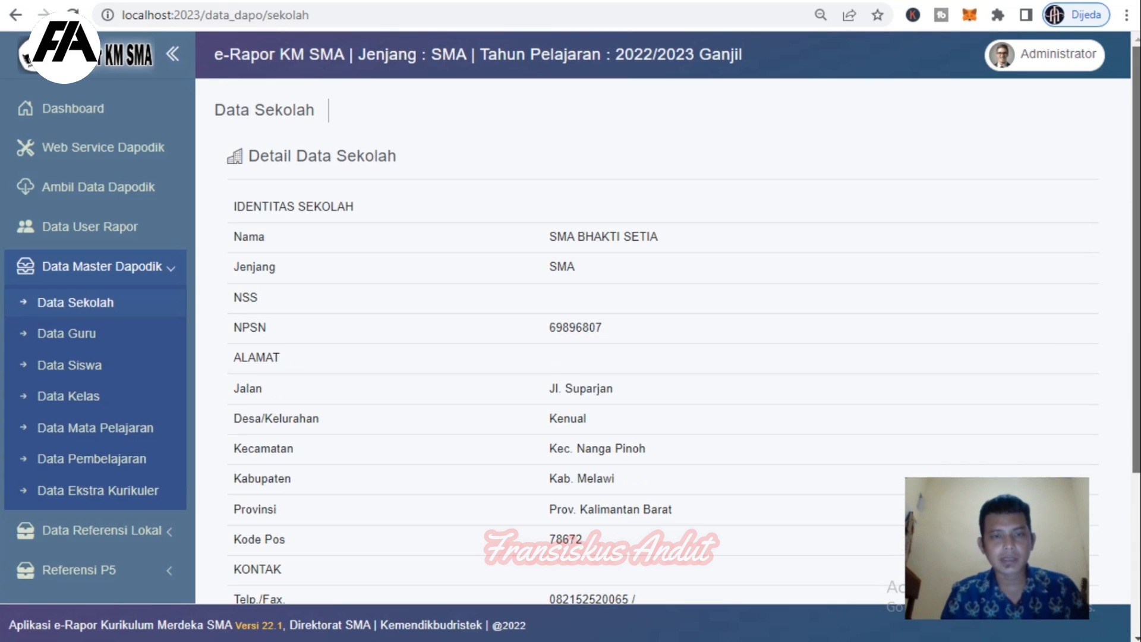
- Review the remaining school details and the teacher list (Data Guru) in the Dapodik master data
{"action": "scroll", "coordinate": [662, 356], "scroll_direction": "down", "scroll_amount": 3}
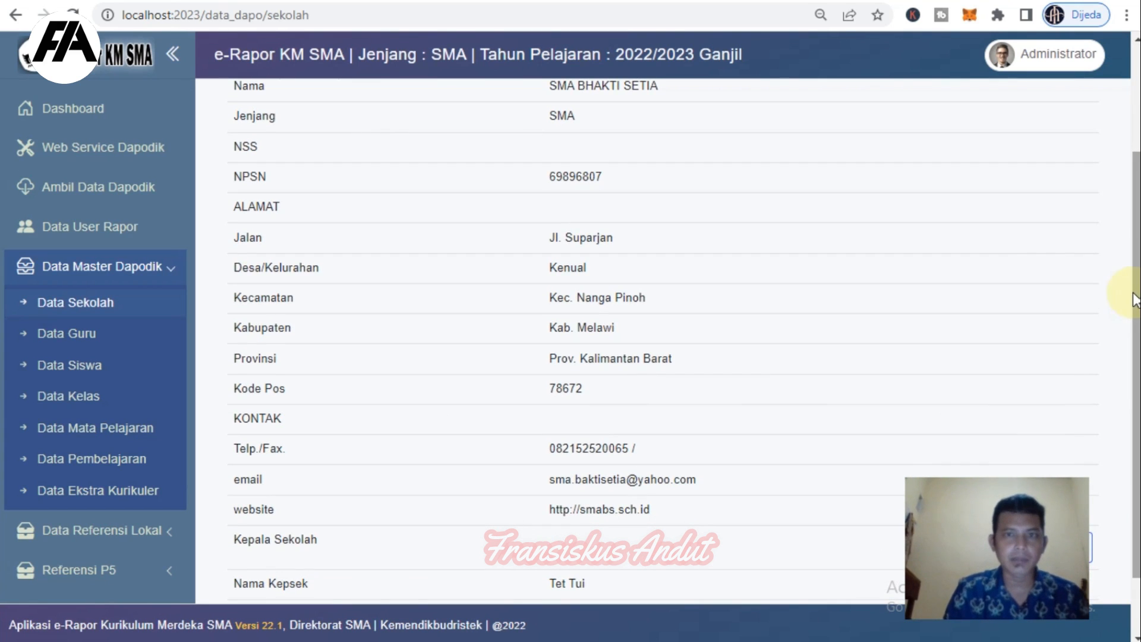
{"action": "left_click", "coordinate": [98, 337]}
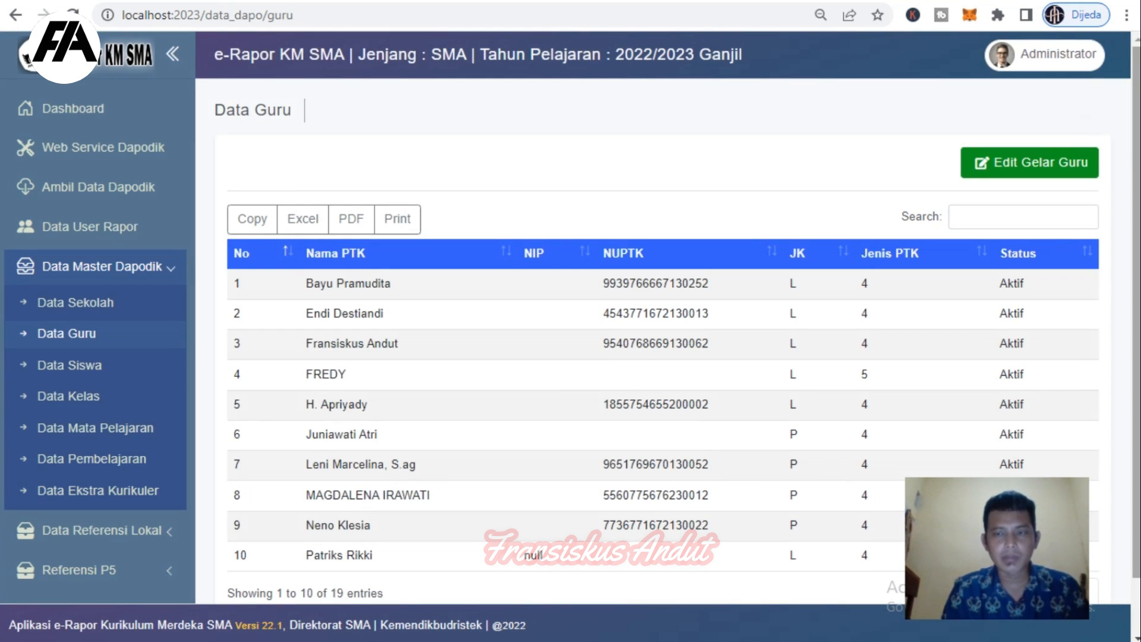
{"action": "scroll", "coordinate": [663, 357], "scroll_direction": "down", "scroll_amount": 1}
{"action": "scroll", "coordinate": [663, 345], "scroll_direction": "up", "scroll_amount": 1}
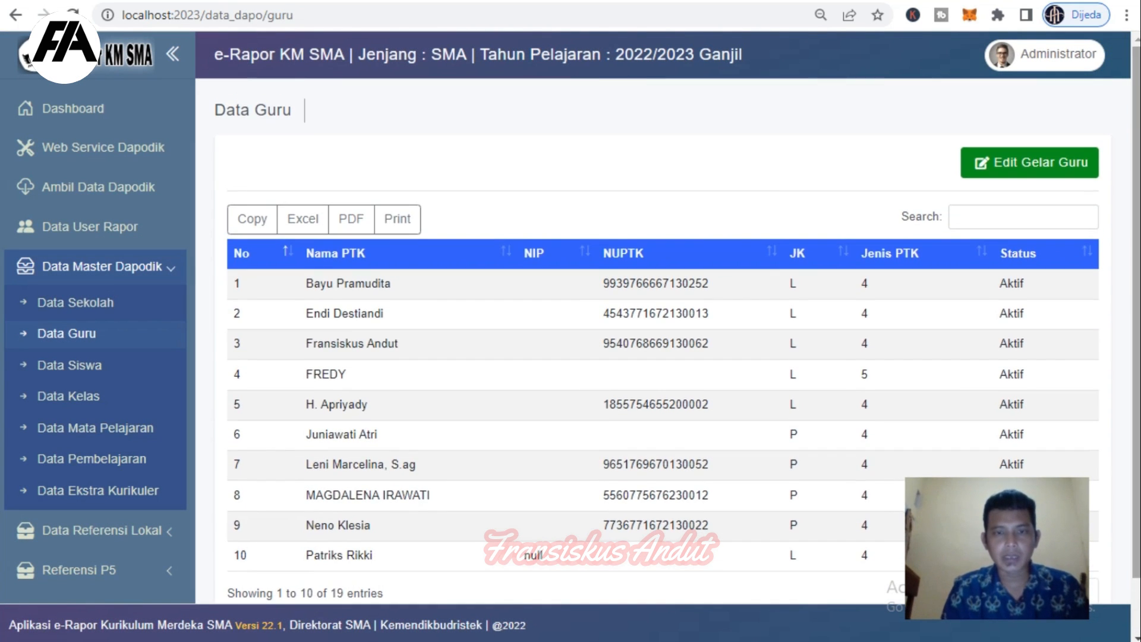
- Enter S.Pd as the Gelar Belakang for the first two teachers in the teacher title editor
{"action": "left_click", "coordinate": [1032, 161]}
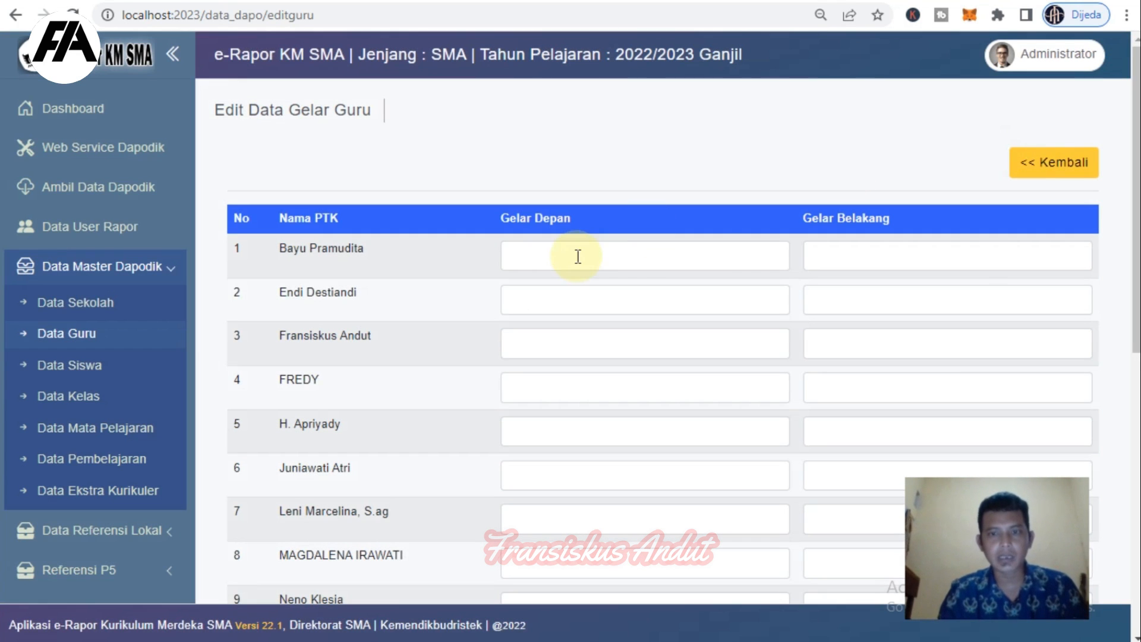
{"action": "scroll", "coordinate": [873, 279], "scroll_direction": "down", "scroll_amount": 1}
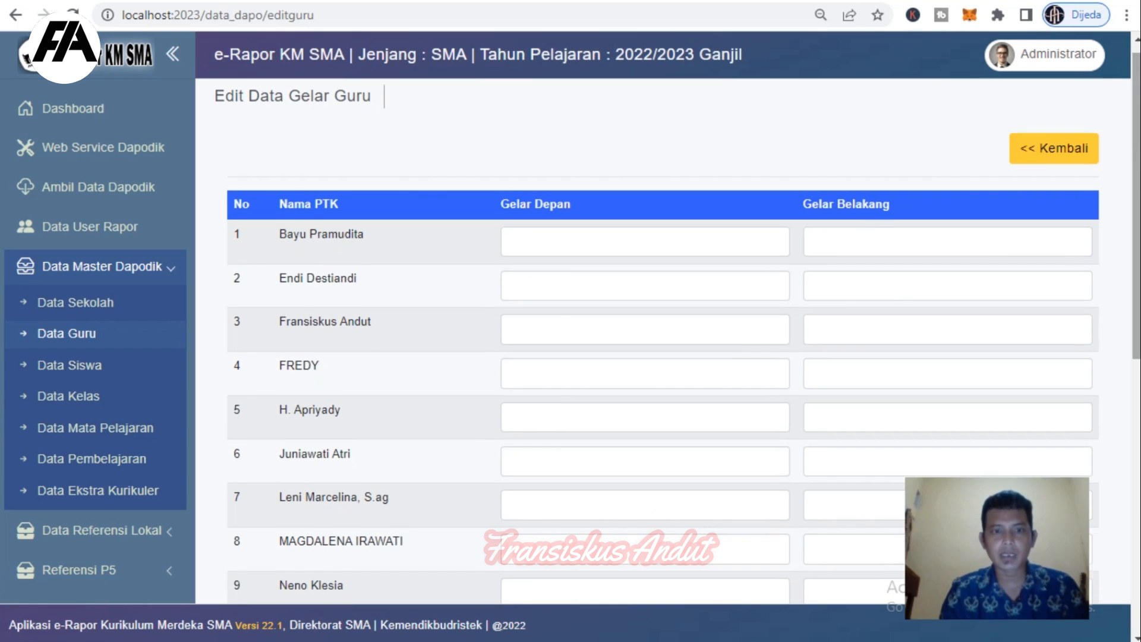
{"action": "left_click", "coordinate": [869, 247]}
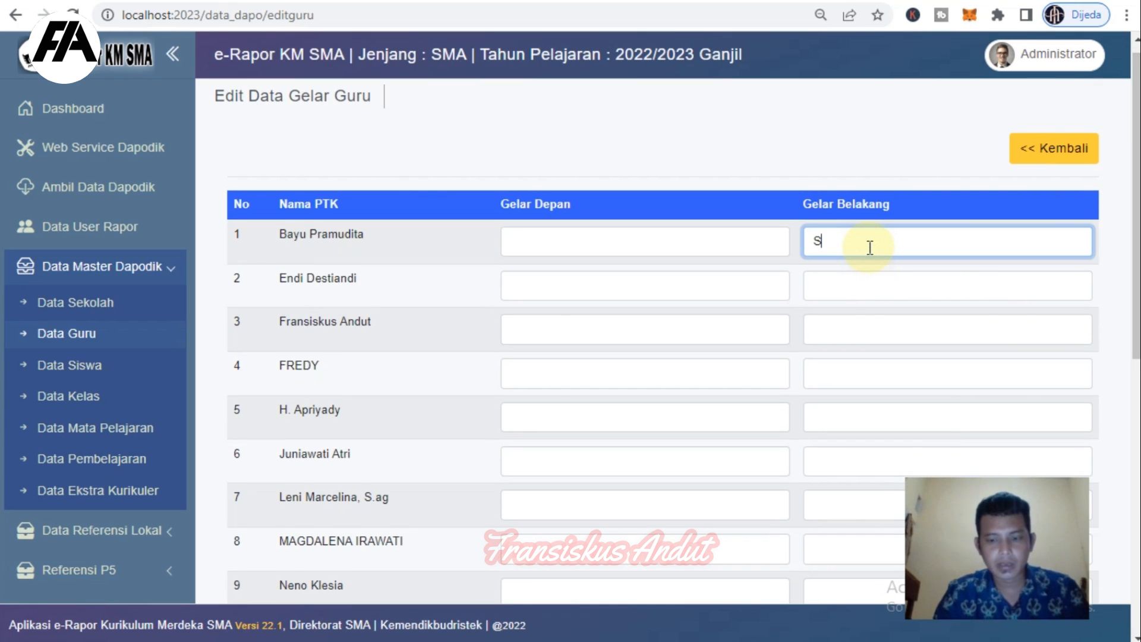
{"action": "left_click", "coordinate": [885, 273]}
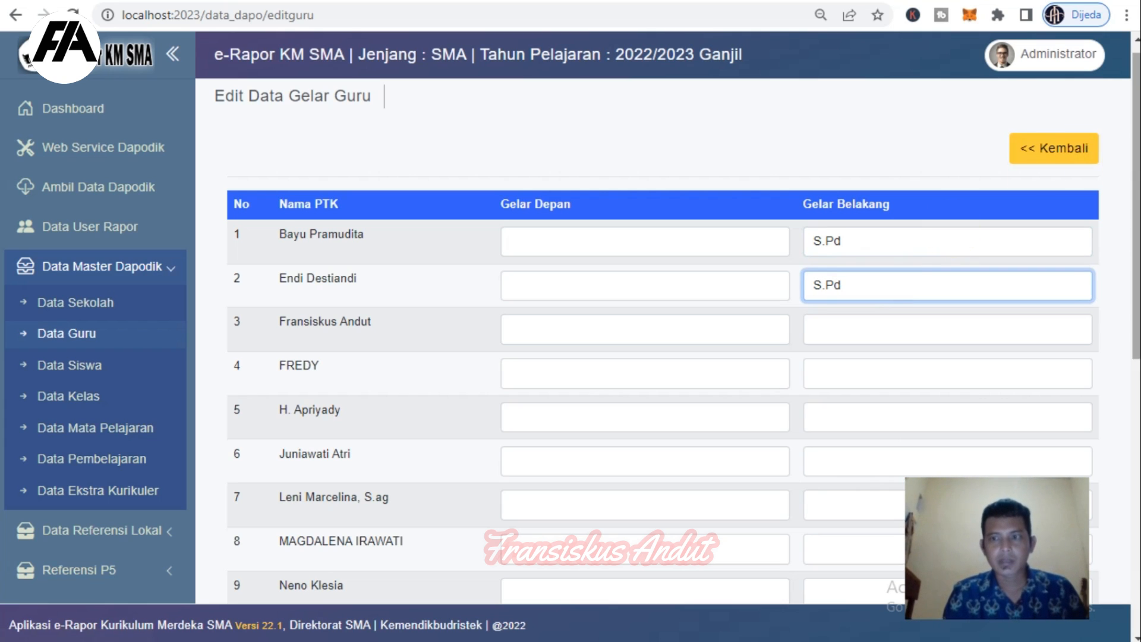
{"action": "scroll", "coordinate": [1068, 481], "scroll_direction": "down", "scroll_amount": 9}
{"action": "left_click", "coordinate": [1100, 530]}
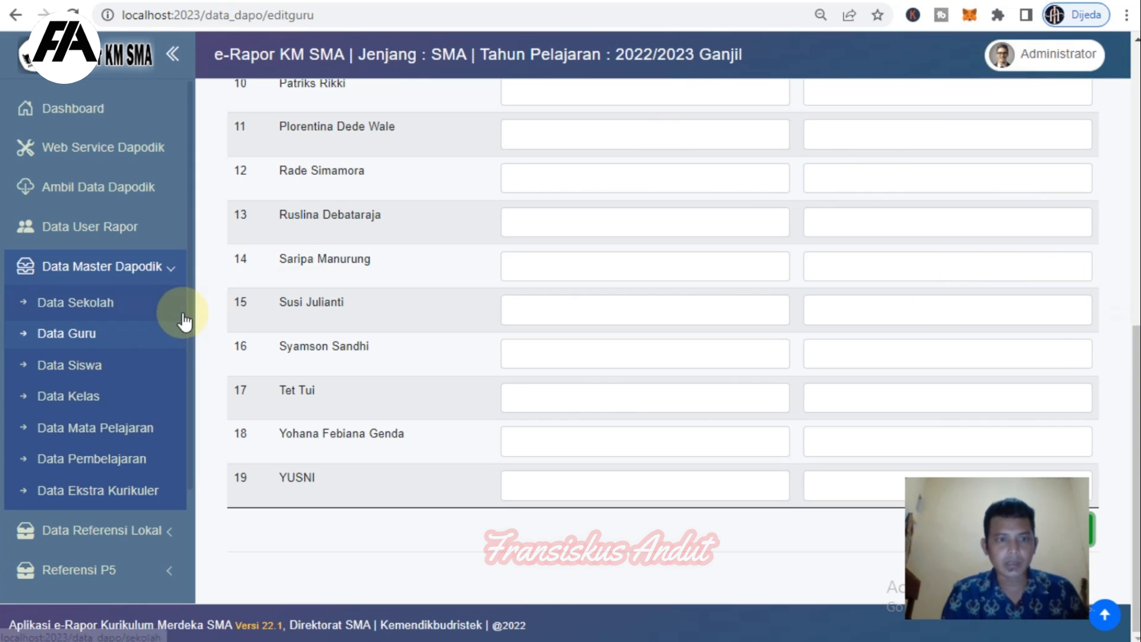
- Review the student list (Data Siswa), including the NIS and NISN columns
{"action": "left_click", "coordinate": [89, 369]}
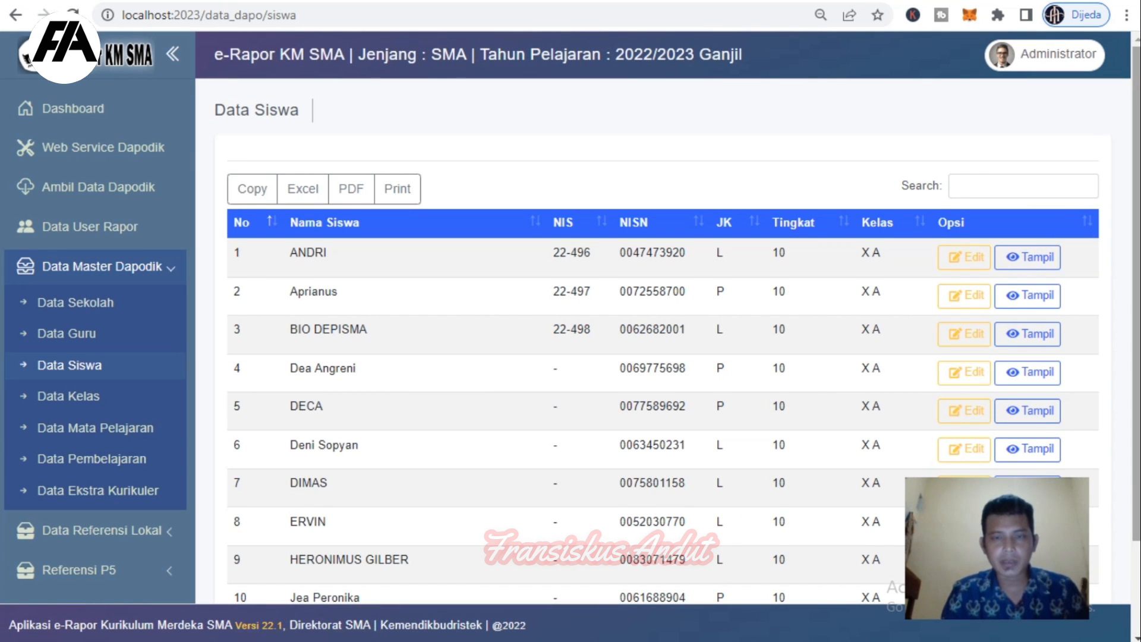
{"action": "scroll", "coordinate": [1036, 183], "scroll_direction": "down", "scroll_amount": 2}
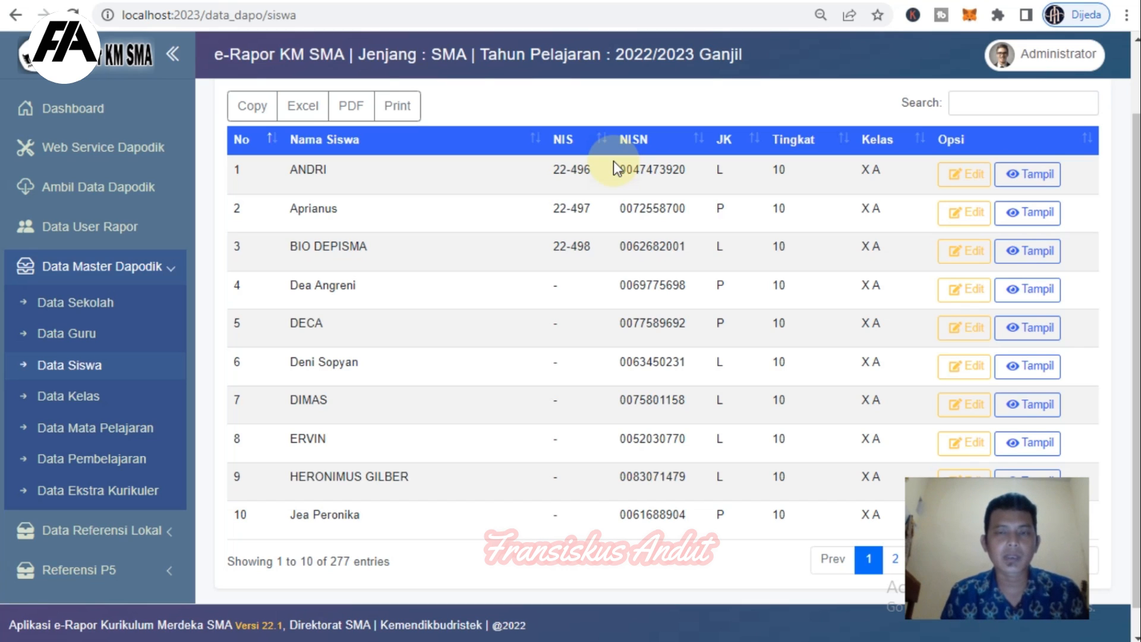
{"action": "left_click_drag", "start_coordinate": [1025, 228], "coordinate": [1119, 214]}
{"action": "left_click", "coordinate": [1100, 212]}
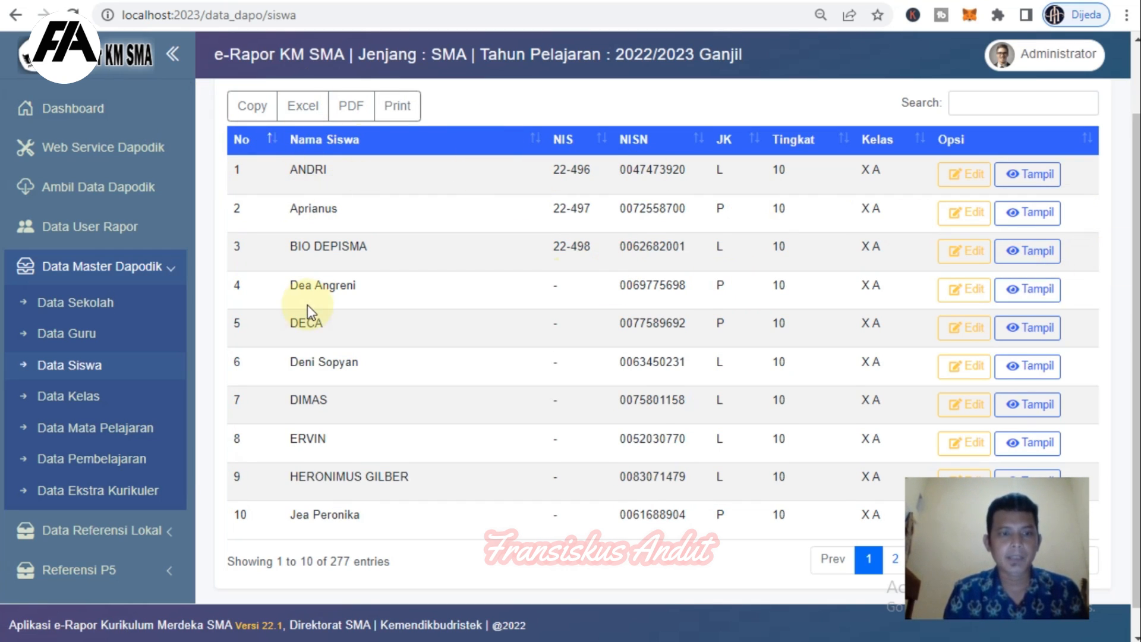
- Review the class data (Data Kelas) for Kelas Reguler, Kelas Matpel and Kelas Ekskul
{"action": "left_click", "coordinate": [113, 398]}
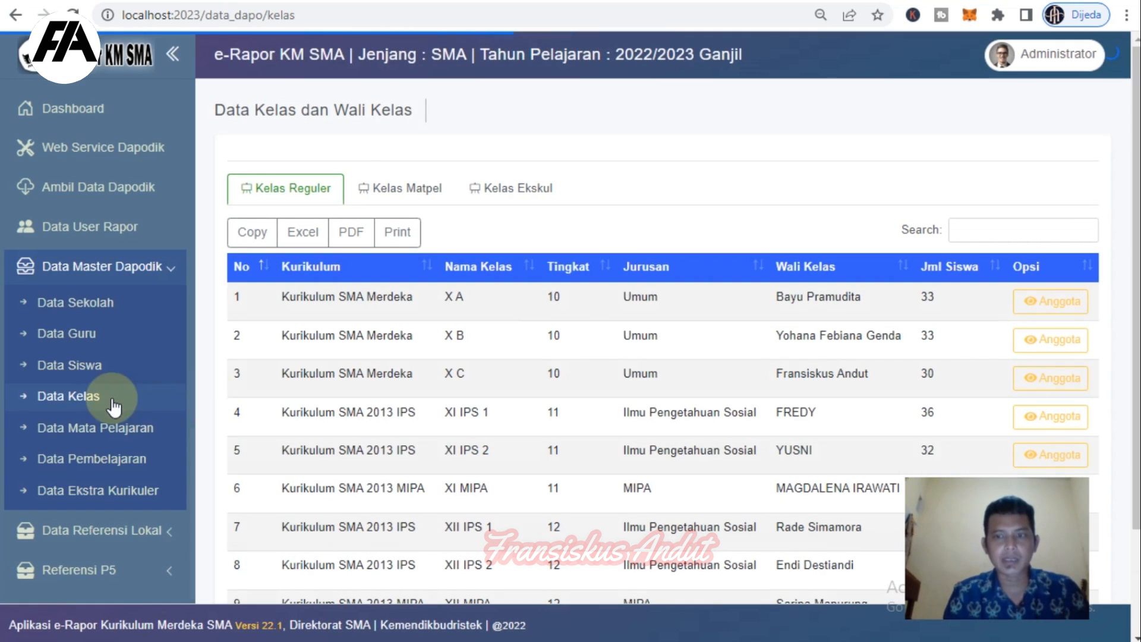
{"action": "scroll", "coordinate": [393, 135], "scroll_direction": "down", "scroll_amount": 1}
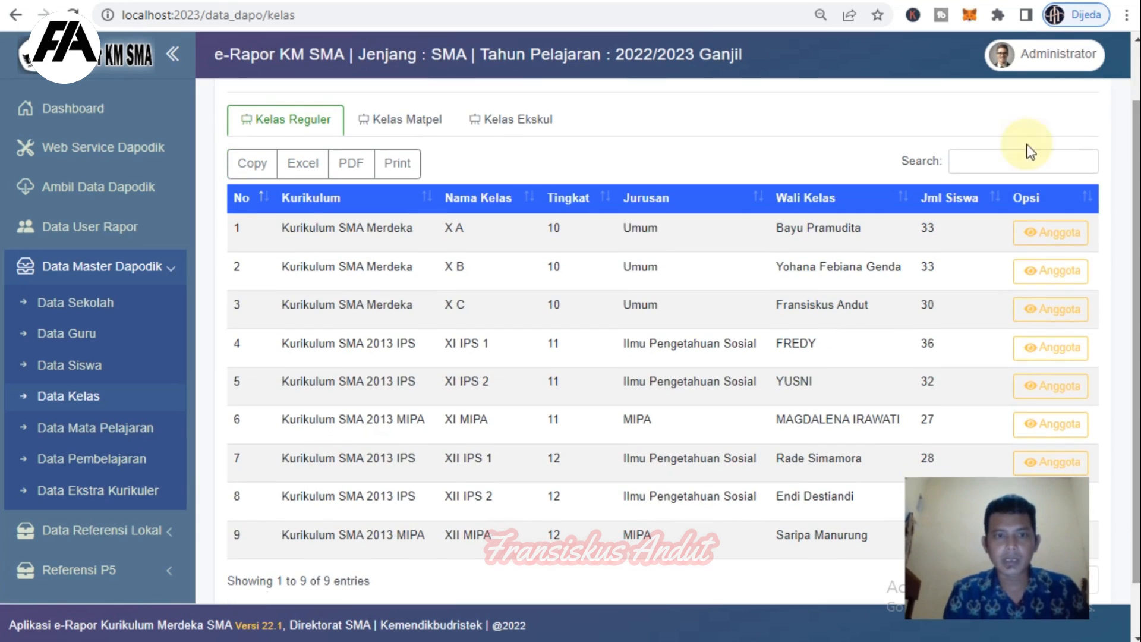
{"action": "left_click", "coordinate": [393, 136]}
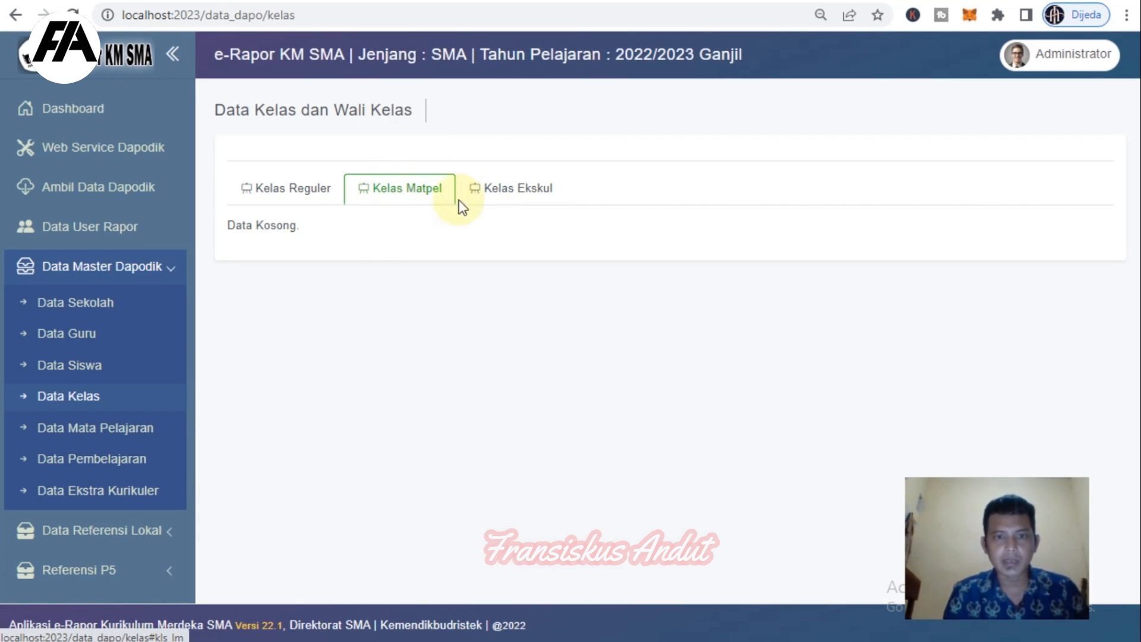
{"action": "left_click", "coordinate": [528, 191]}
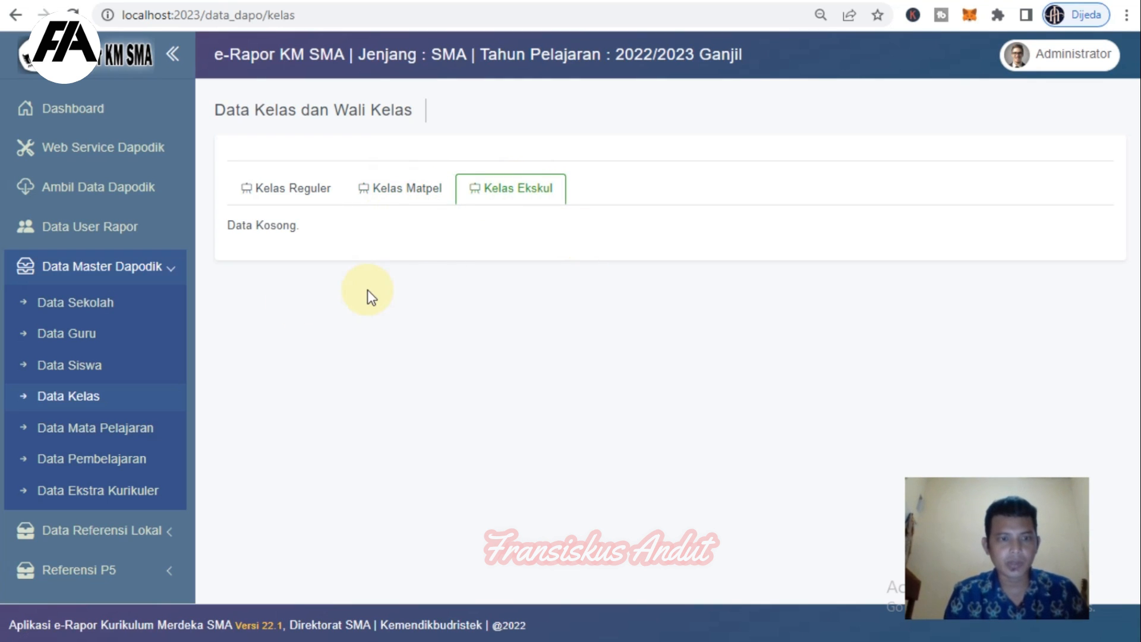
- Review the subject (Data Mata Pelajaran), teaching (Data Pembelajaran) and extracurricular (Data Ekstra Kurikuler) master data
{"action": "left_click", "coordinate": [145, 429]}
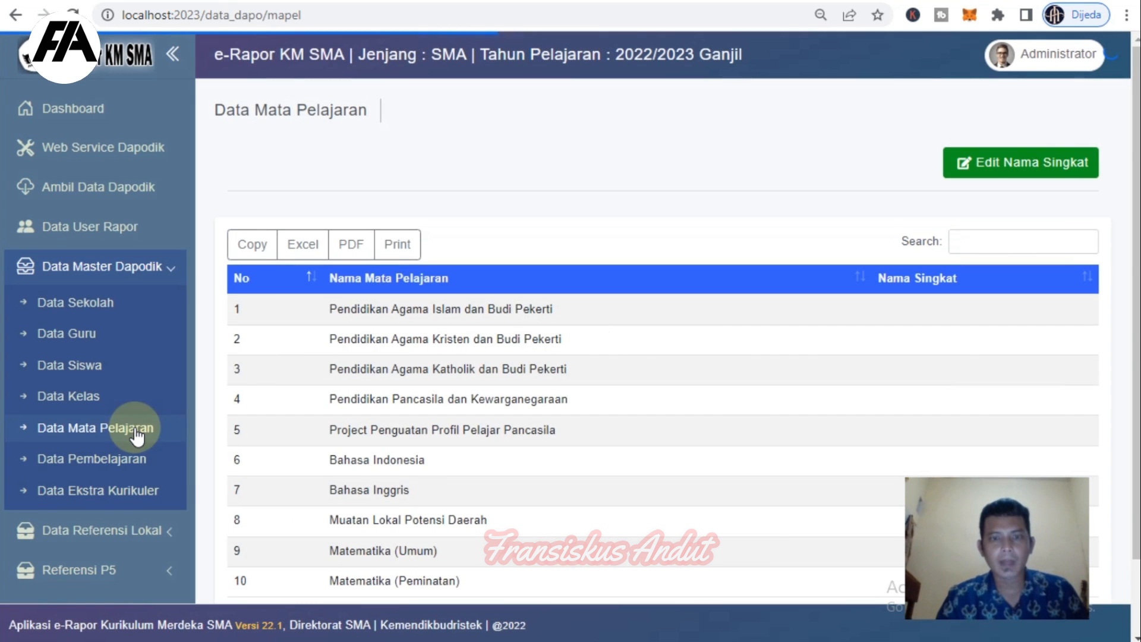
{"action": "left_click_drag", "start_coordinate": [1136, 297], "coordinate": [1136, 367]}
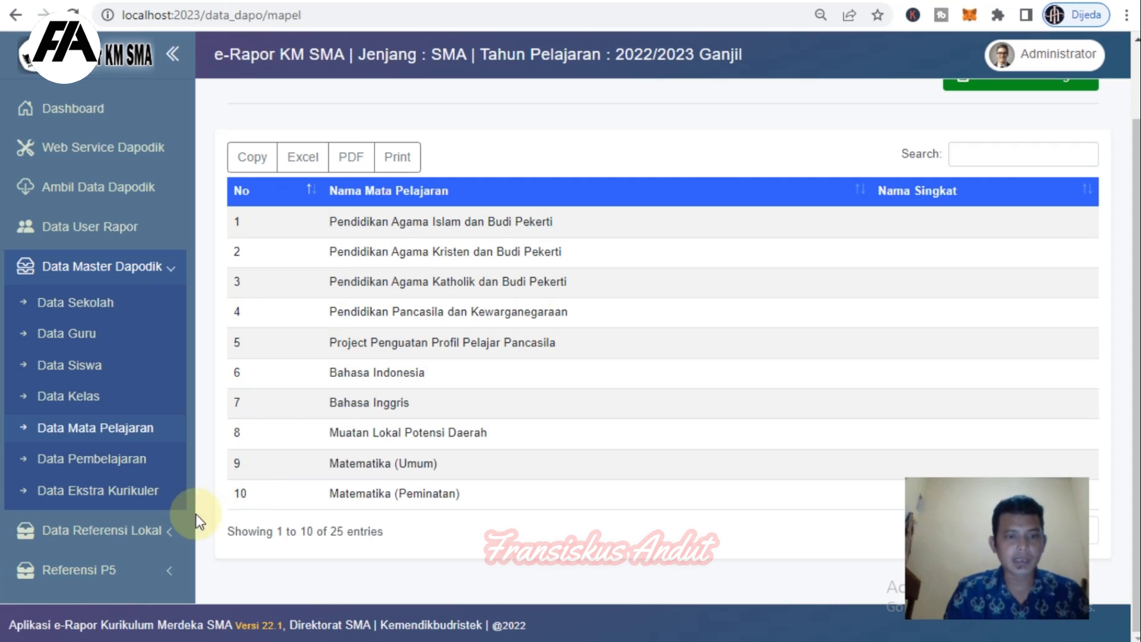
{"action": "left_click", "coordinate": [131, 466]}
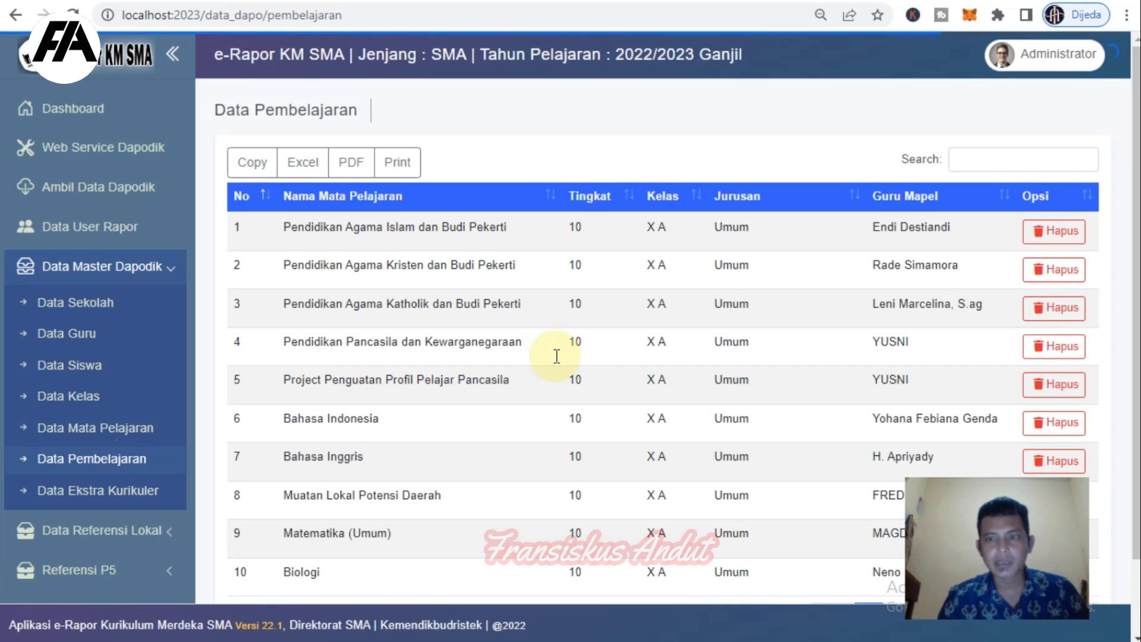
{"action": "scroll", "coordinate": [678, 356], "scroll_direction": "down", "scroll_amount": 2}
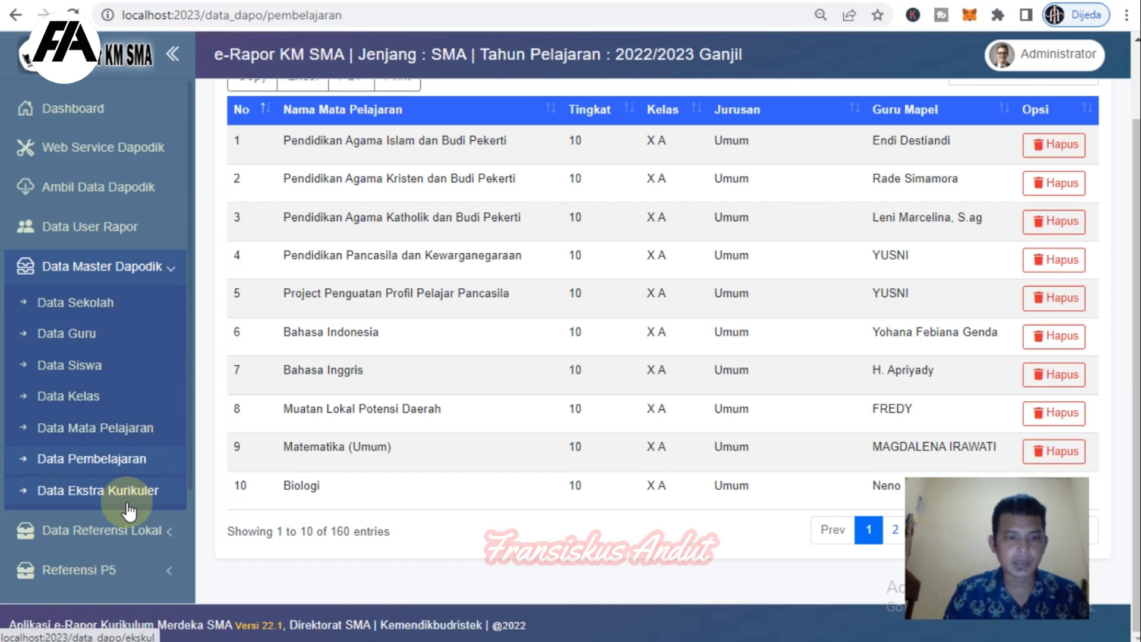
{"action": "left_click", "coordinate": [144, 491]}
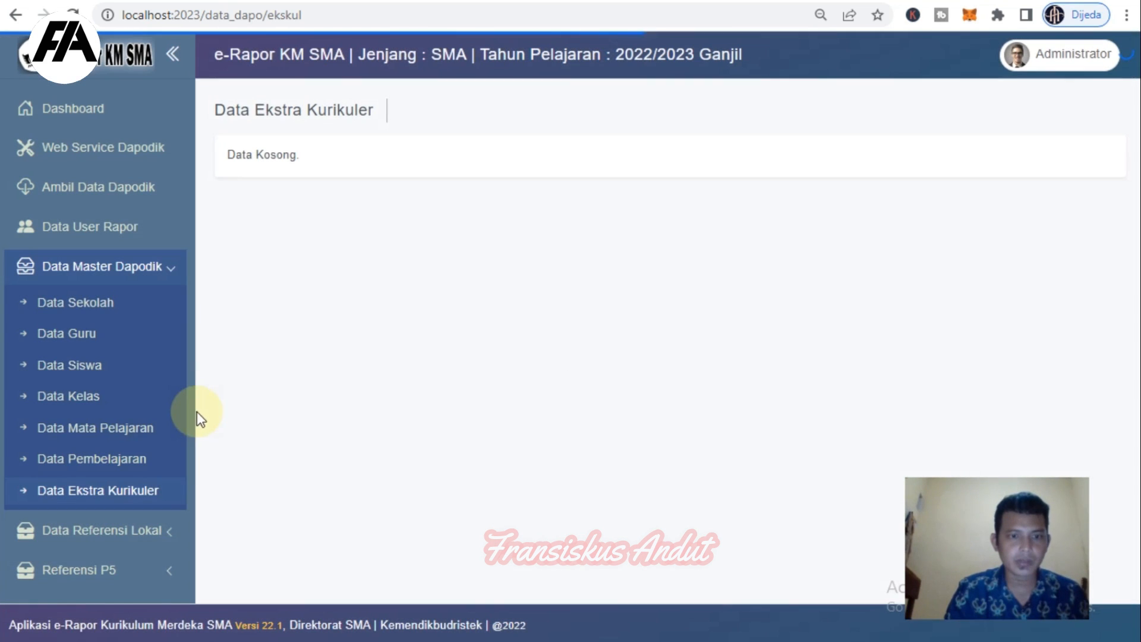
- Review the subject groups (Kelompok Mapel) in the local reference data
{"action": "left_click", "coordinate": [156, 533]}
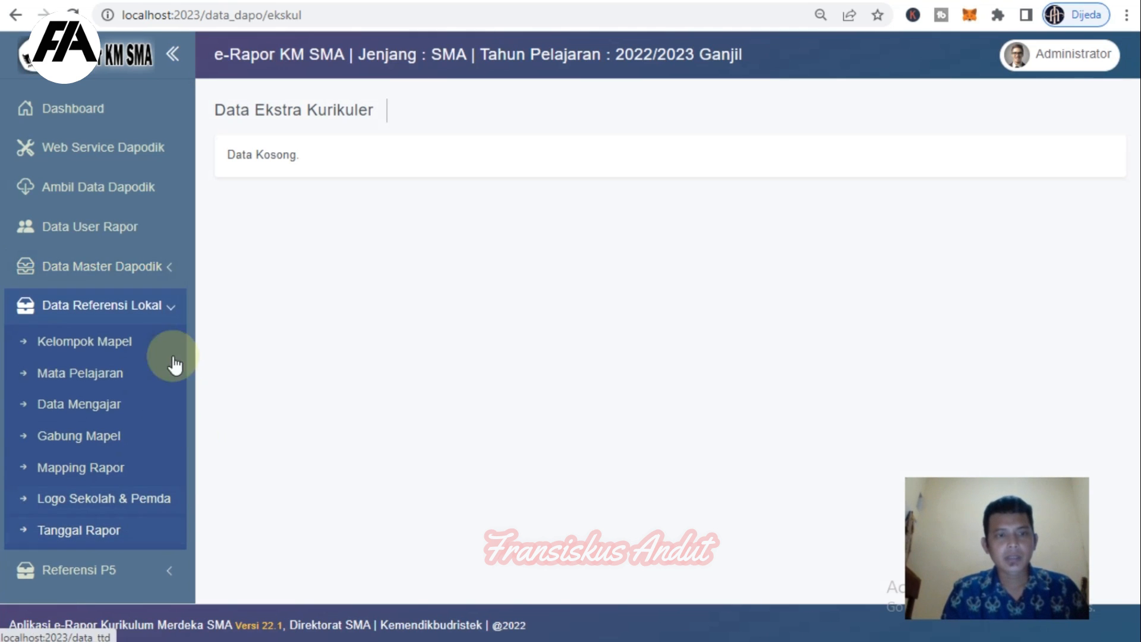
{"action": "left_click", "coordinate": [112, 345]}
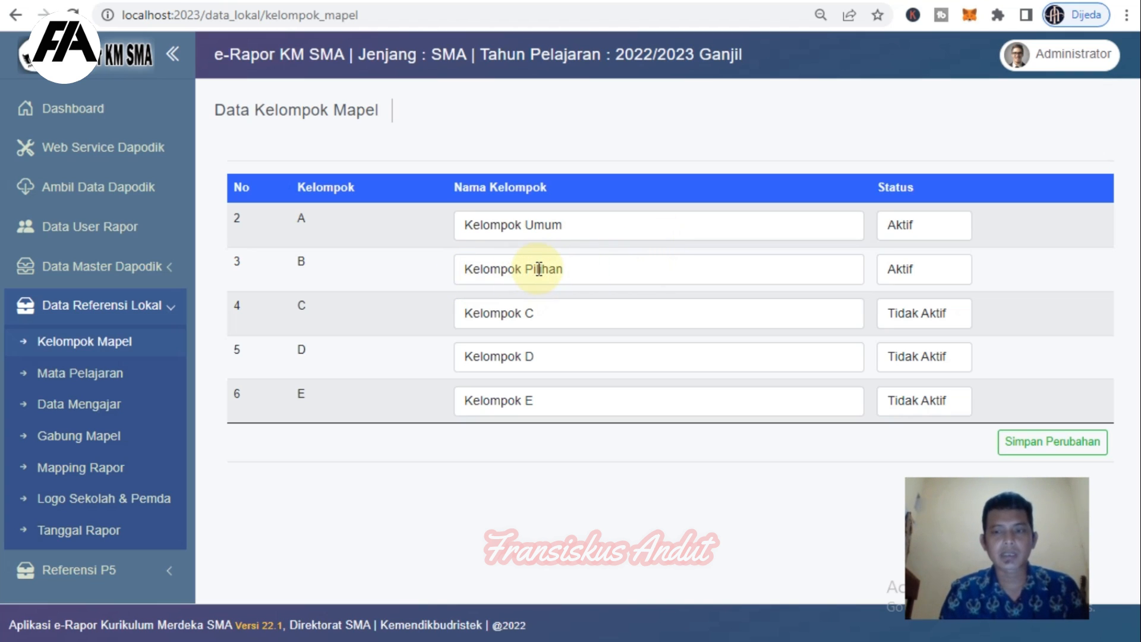
- Add Ilmu Pengetahuan Alam (IPA) to the local subjects (Mata Pelajaran) with the short name IPA
{"action": "left_click", "coordinate": [108, 370]}
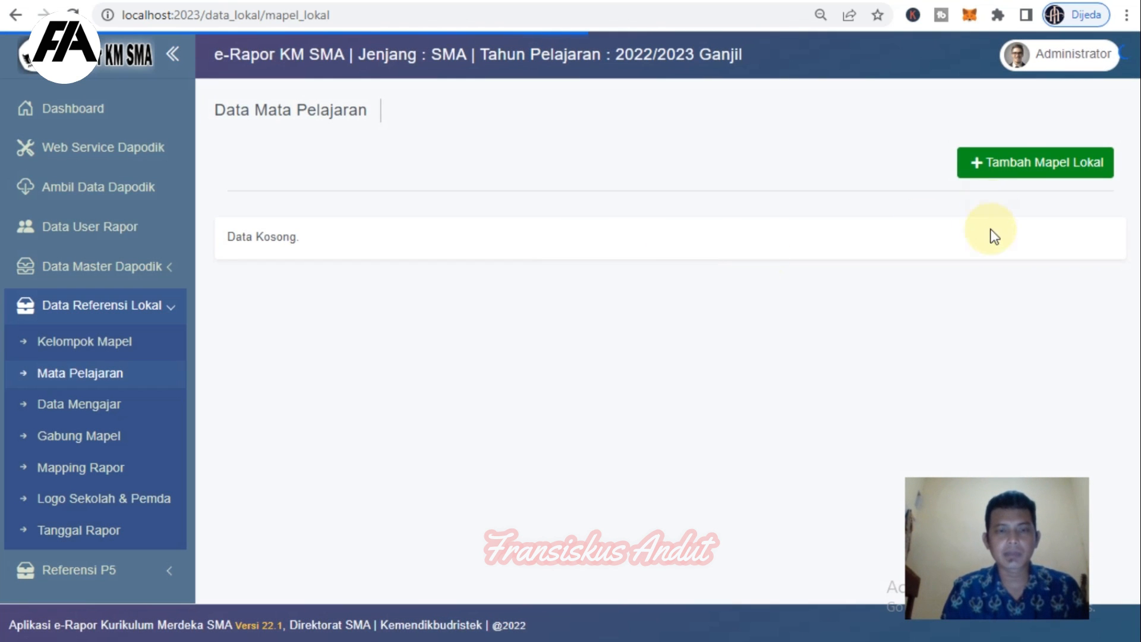
{"action": "left_click", "coordinate": [1012, 170]}
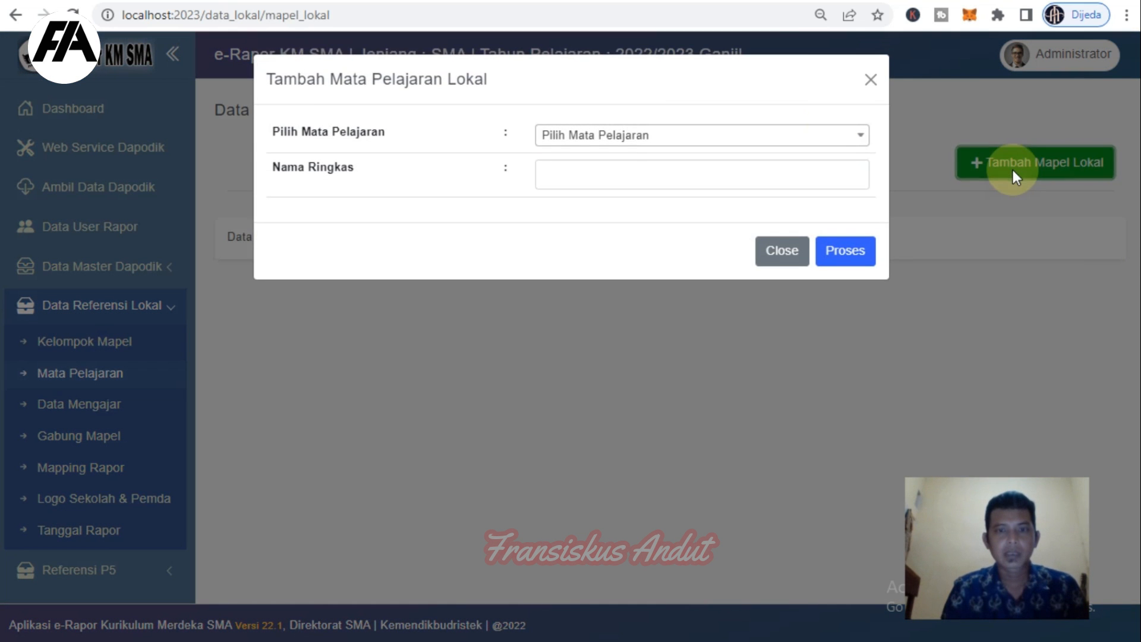
{"action": "left_click", "coordinate": [618, 141]}
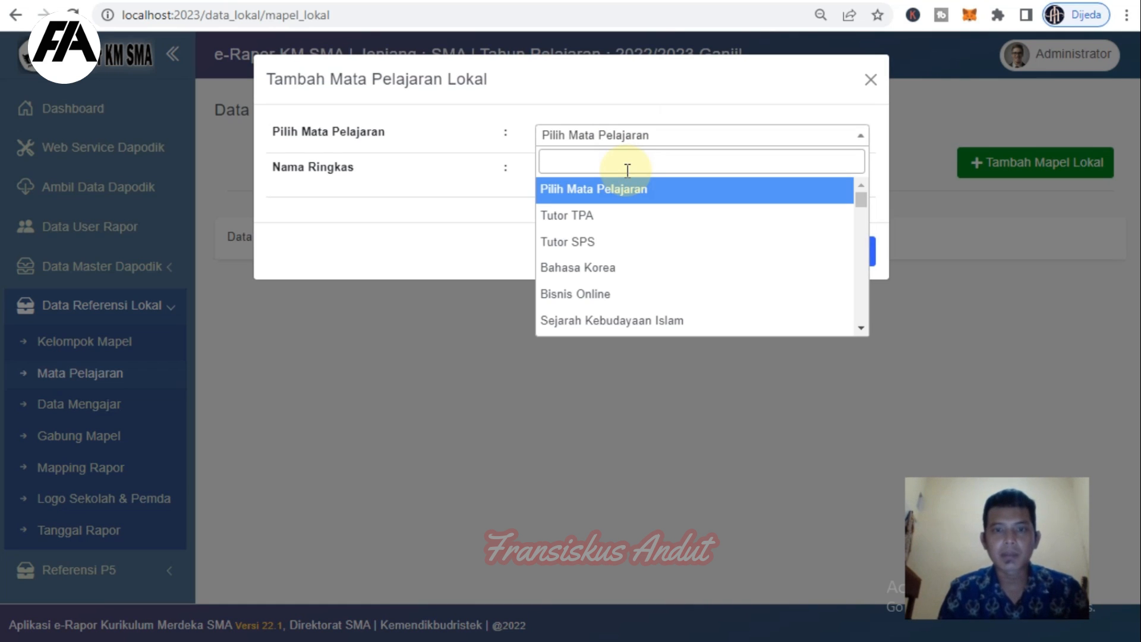
{"action": "type", "text": "IP"}
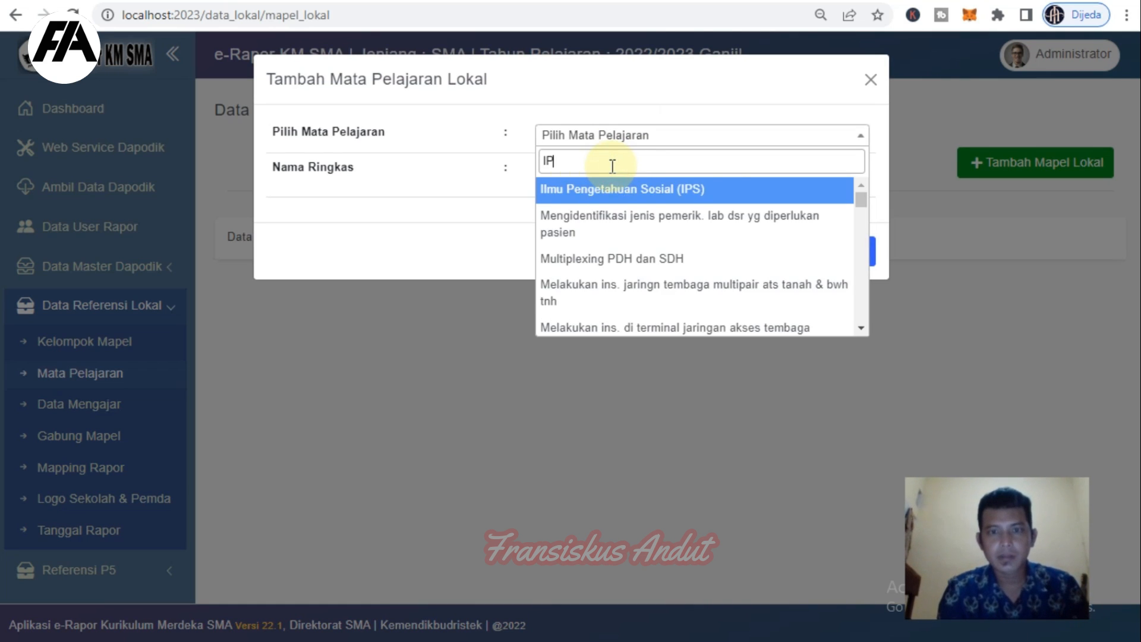
{"action": "type", "text": "A"}
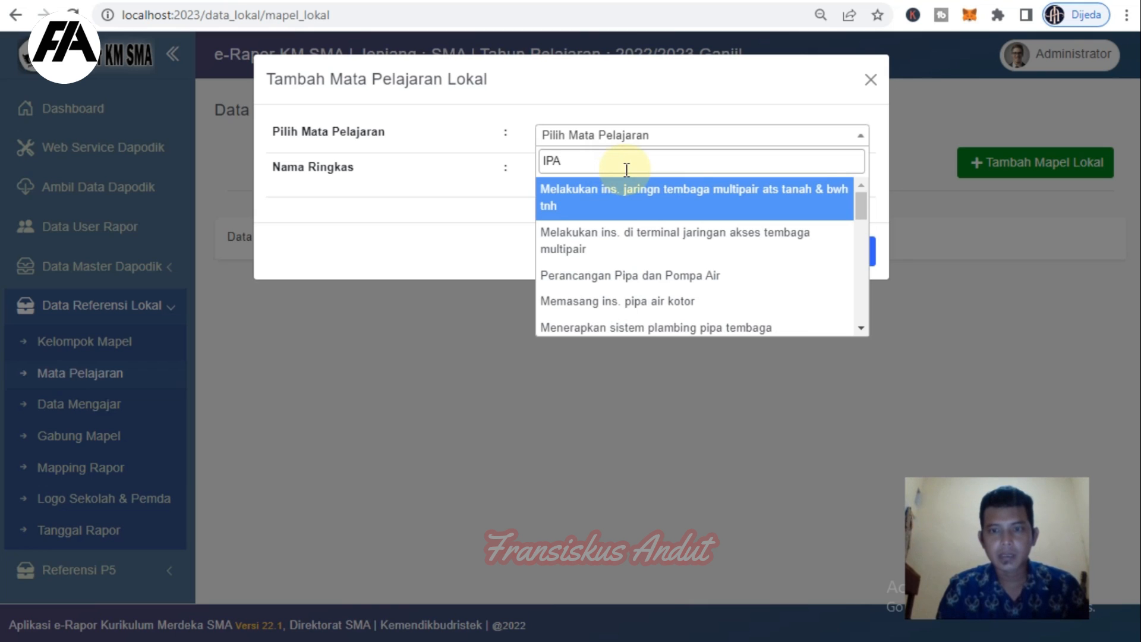
{"action": "left_click_drag", "start_coordinate": [859, 209], "coordinate": [850, 300]}
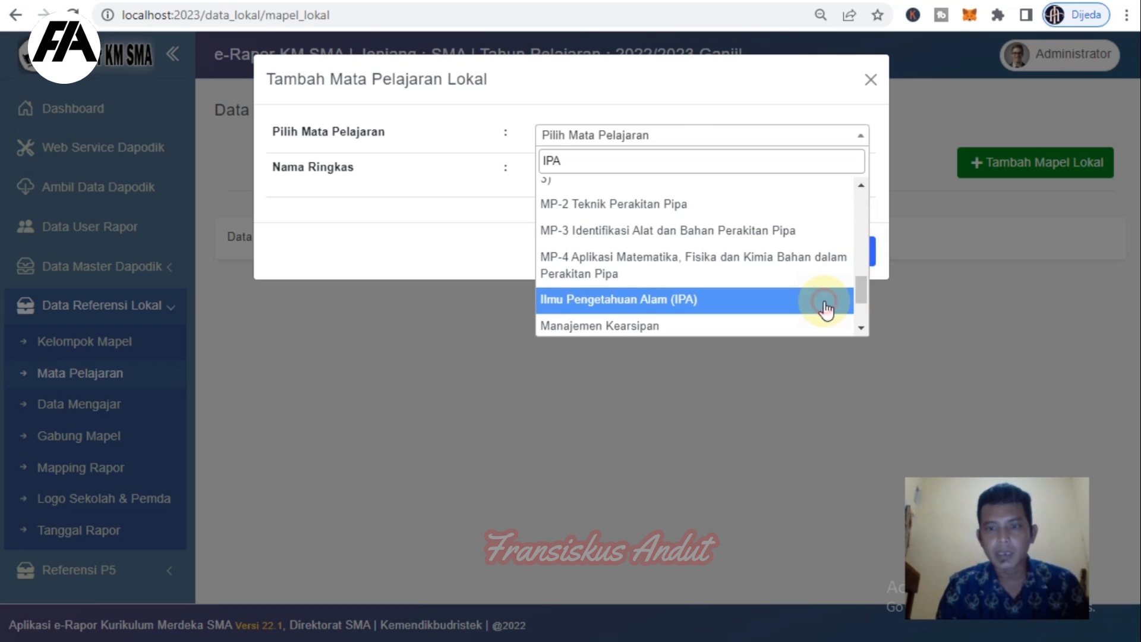
{"action": "left_click", "coordinate": [824, 300]}
{"action": "left_click", "coordinate": [668, 175]}
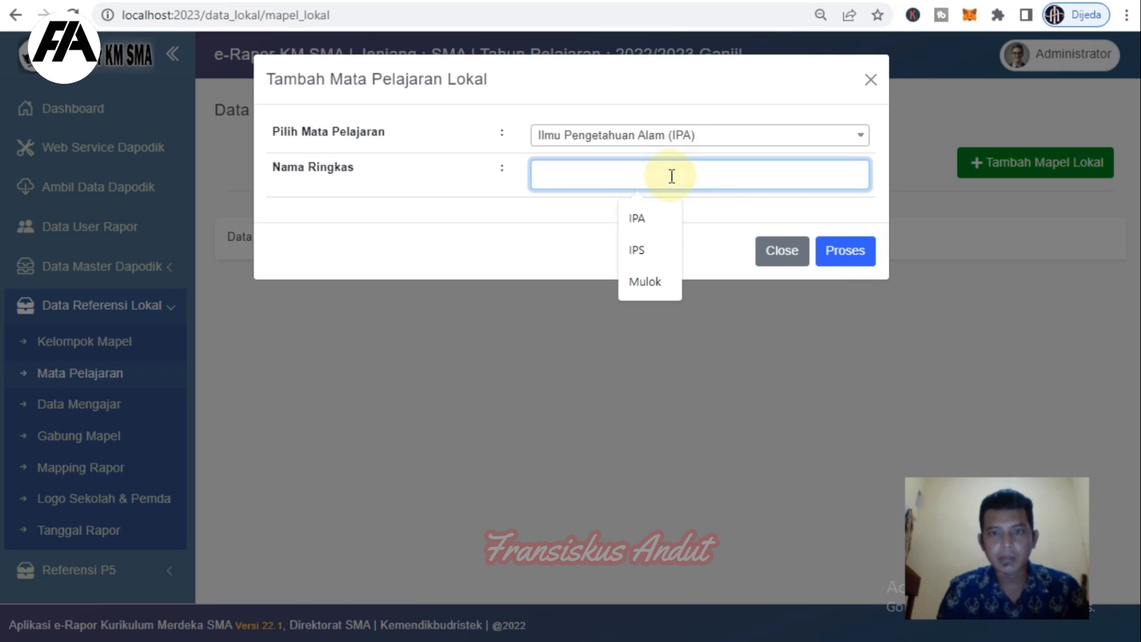
{"action": "left_click", "coordinate": [661, 219]}
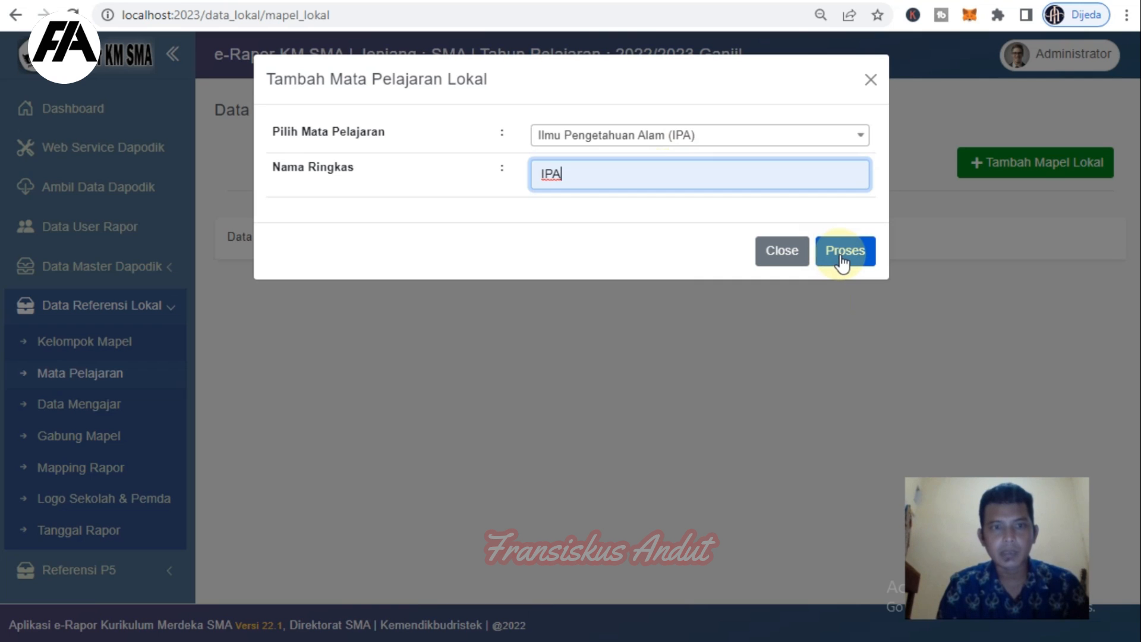
{"action": "left_click", "coordinate": [841, 257]}
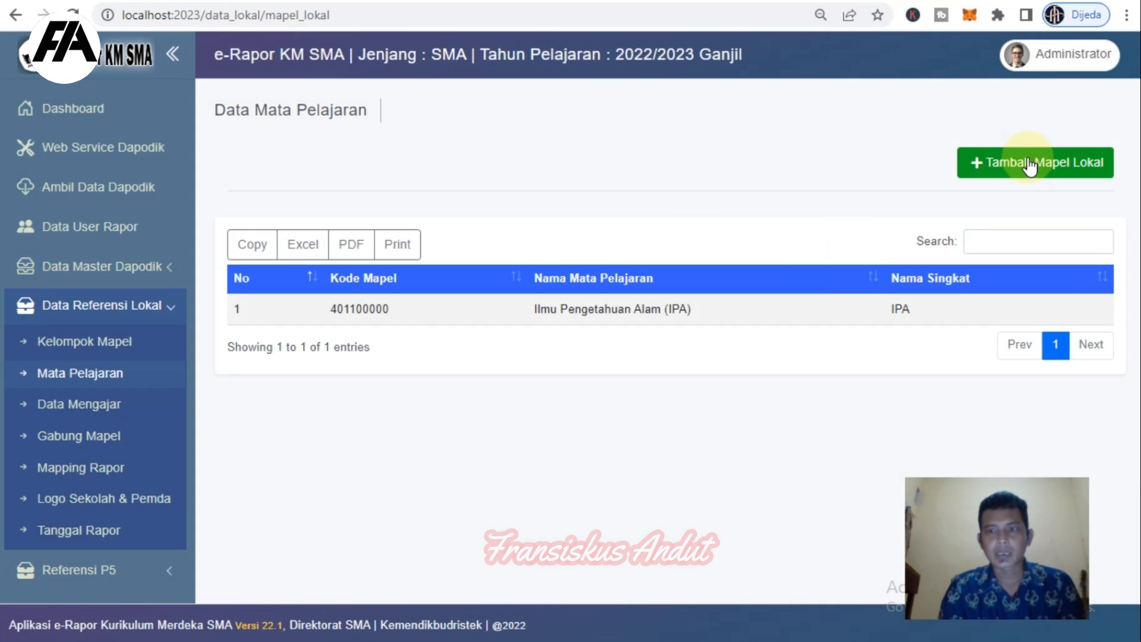
- Add the local subjects Ilmu Pengetahuan Sosial (IPS) with short name IPS and Muatan Lokal Sekolah with short name Mulok
{"action": "left_click", "coordinate": [1030, 161]}
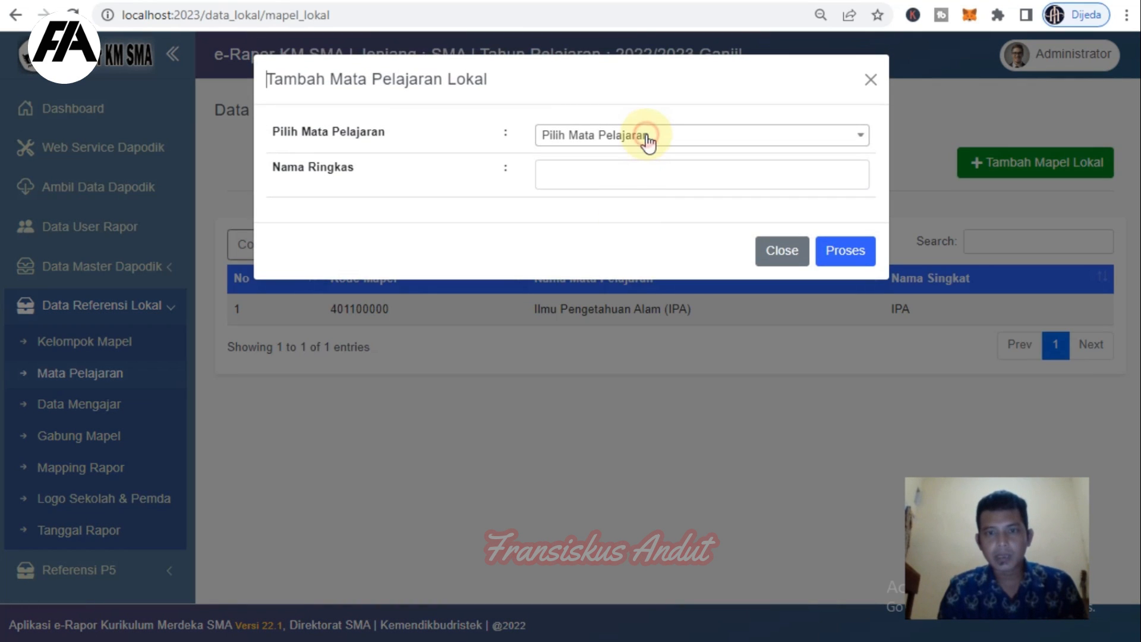
{"action": "left_click", "coordinate": [637, 145]}
{"action": "type", "text": "I"}
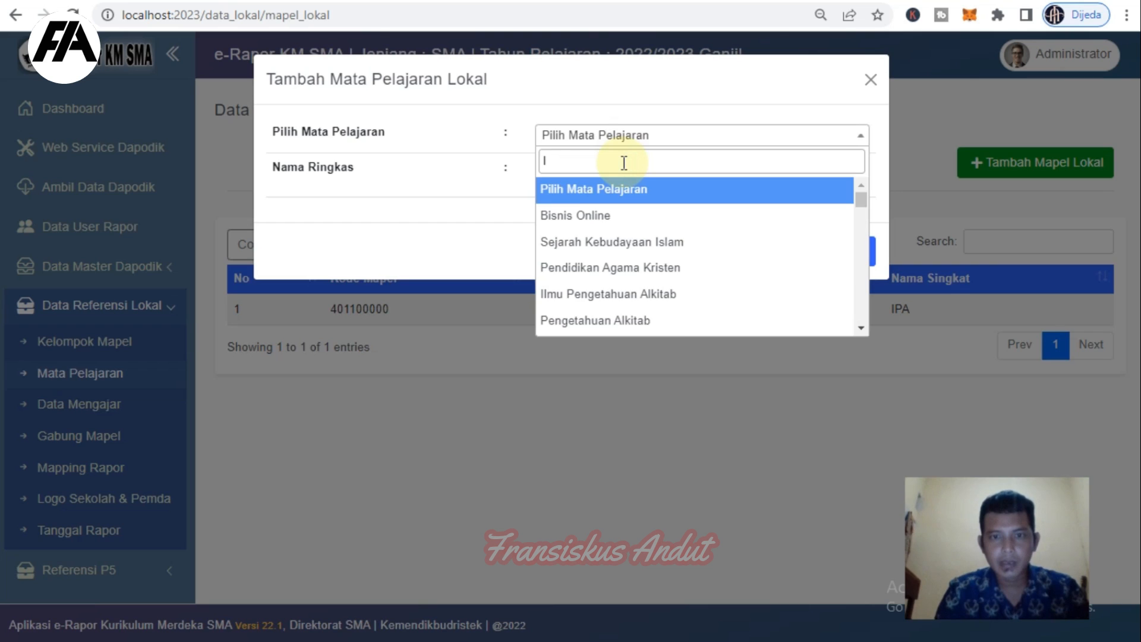
{"action": "type", "text": "P"}
{"action": "left_click", "coordinate": [865, 252]}
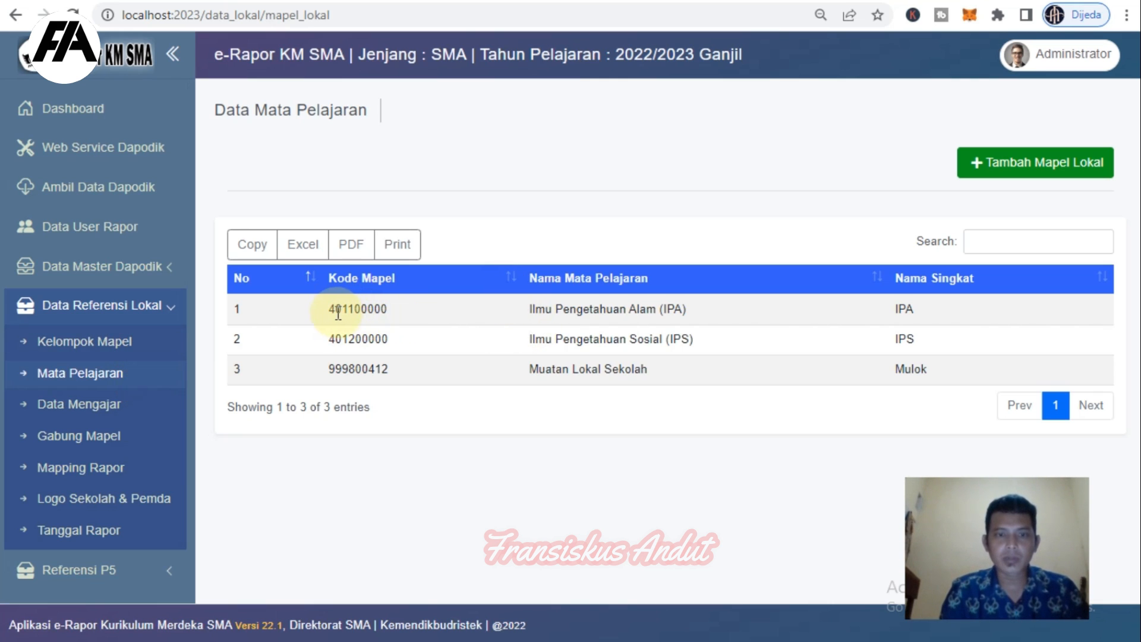
{"action": "left_click_drag", "start_coordinate": [340, 313], "coordinate": [945, 340]}
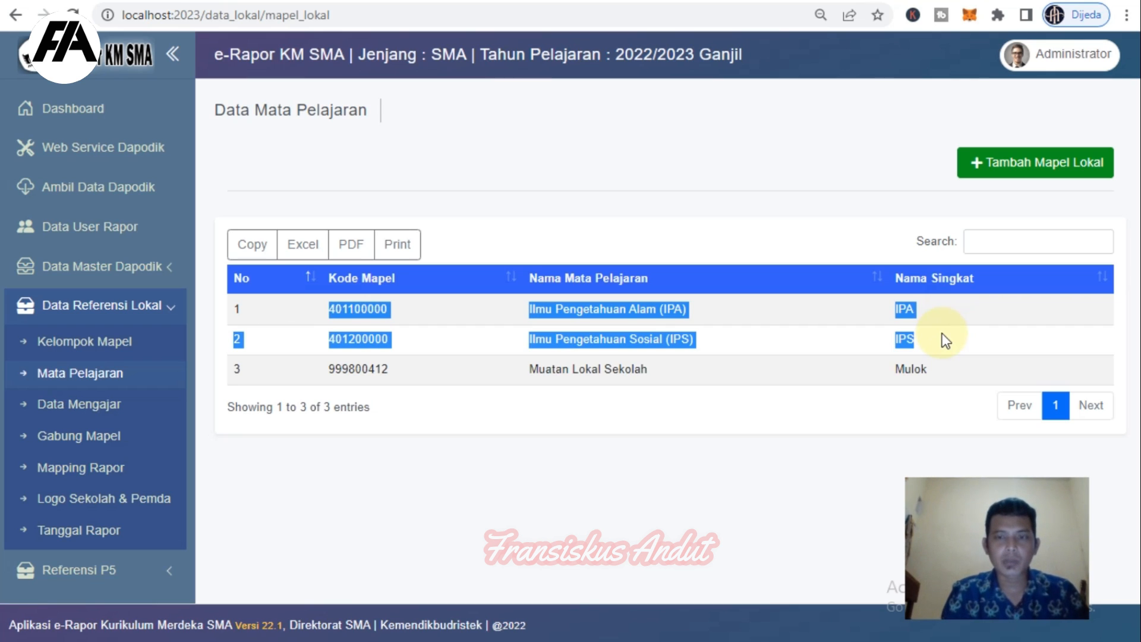
{"action": "left_click", "coordinate": [720, 231]}
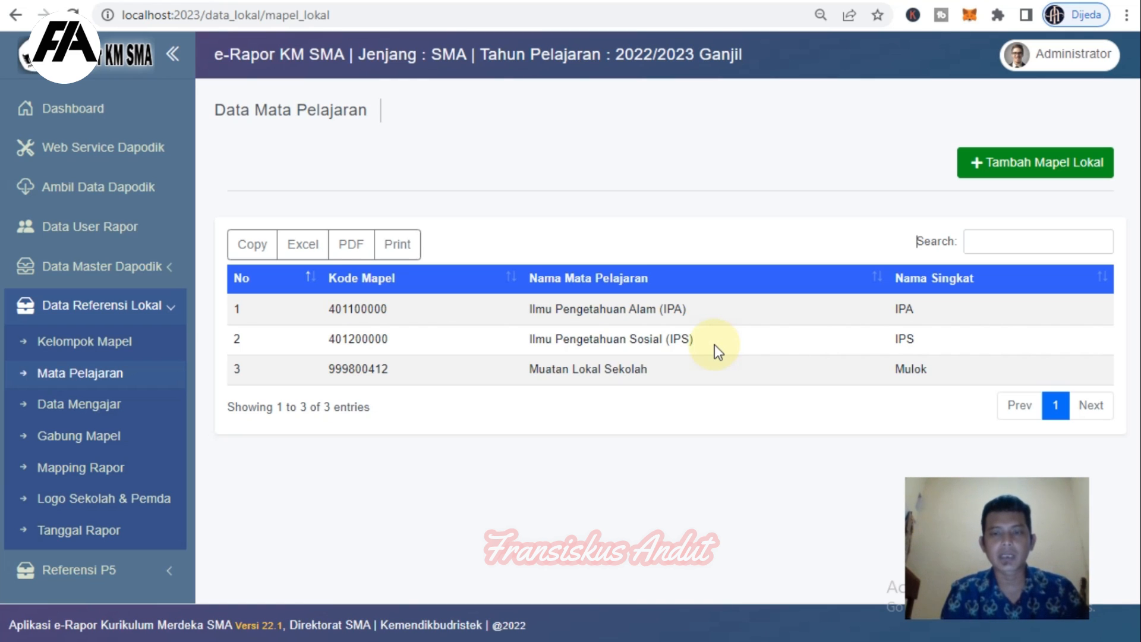
{"action": "left_click_drag", "start_coordinate": [714, 344], "coordinate": [660, 337]}
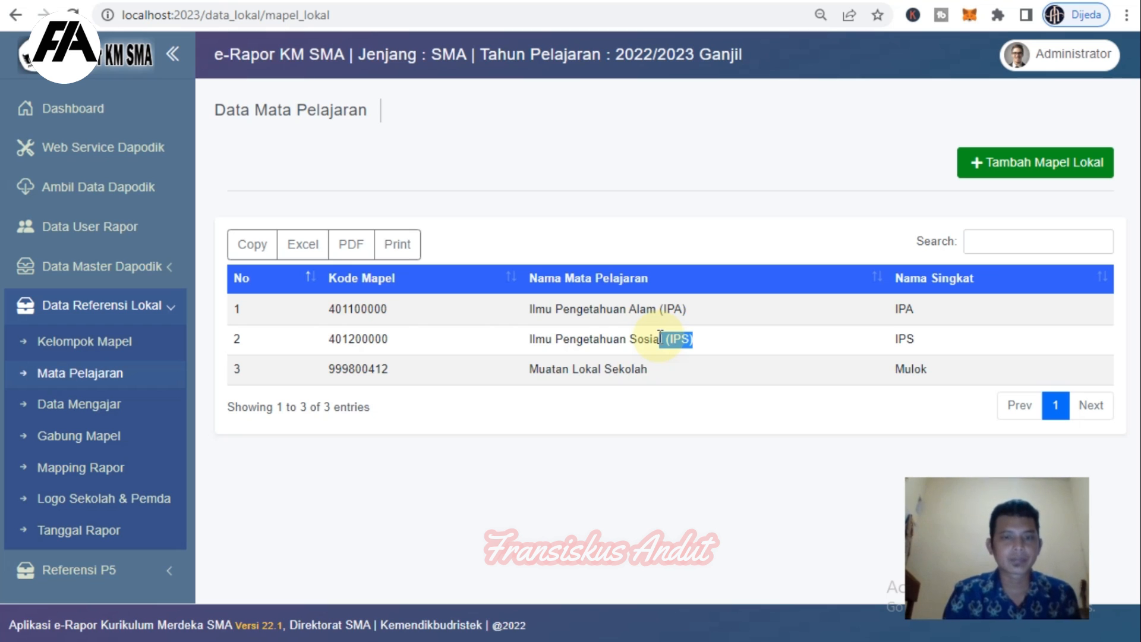
- Review the teaching assignments (Data Mengajar) for Pendidikan Agama Islam dan Budi Pekerti, including the classes and subject teachers
{"action": "left_click", "coordinate": [132, 406]}
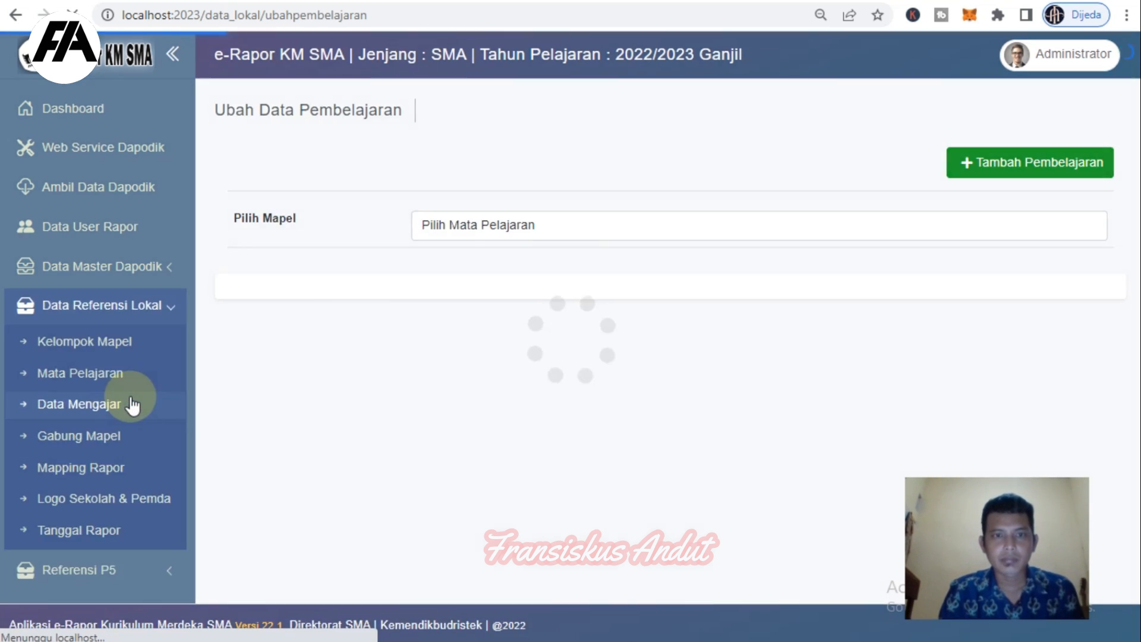
{"action": "left_click", "coordinate": [711, 225]}
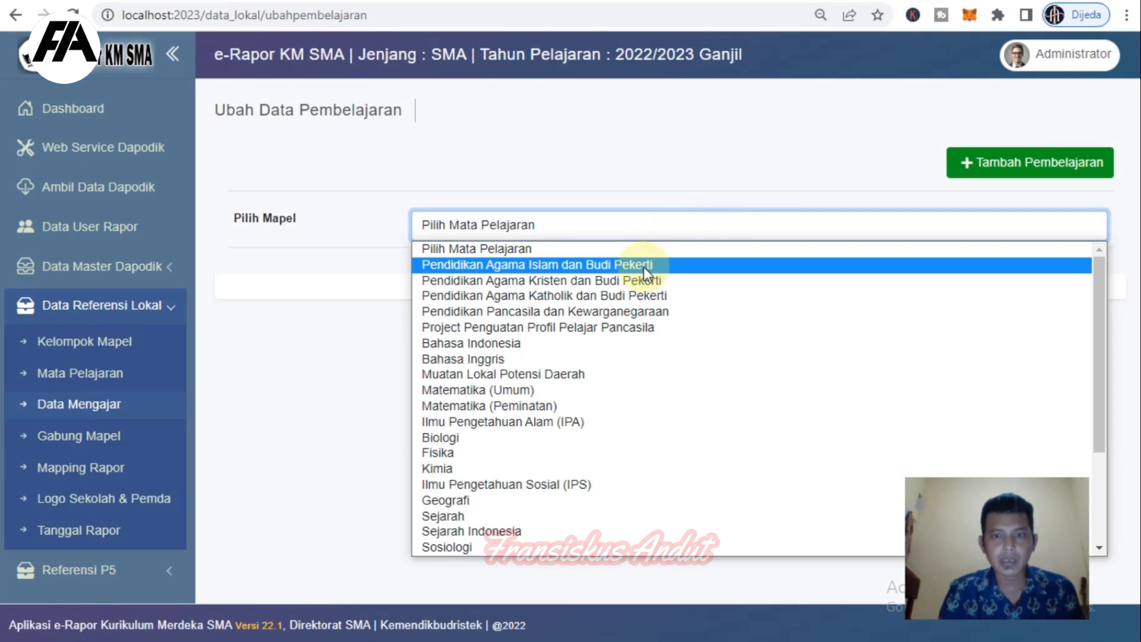
{"action": "left_click", "coordinate": [531, 264]}
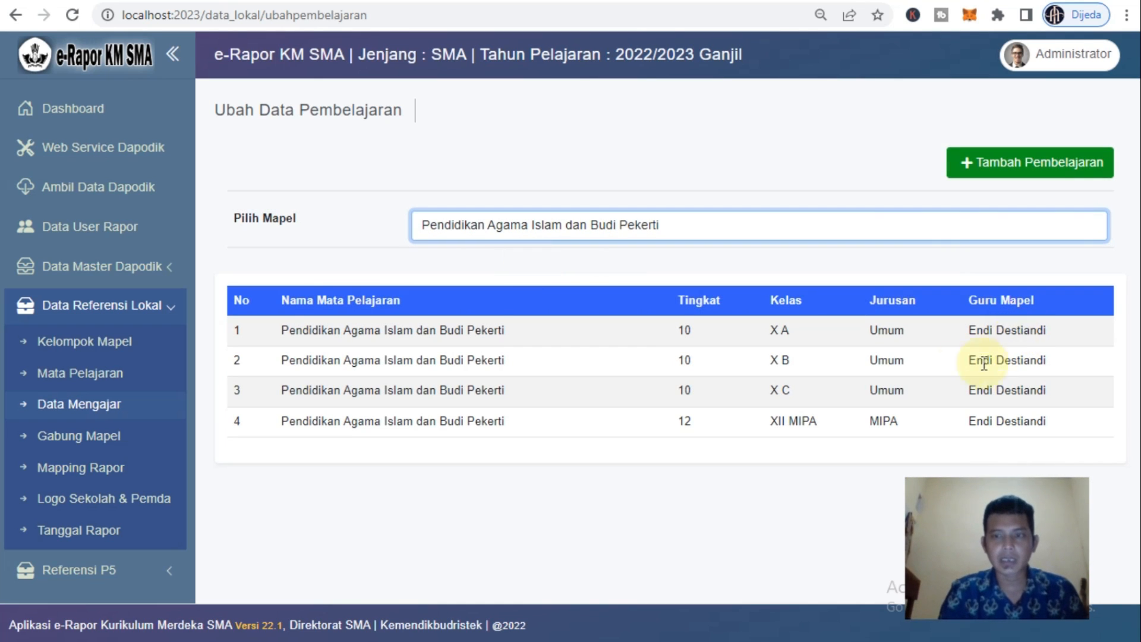
{"action": "left_click_drag", "start_coordinate": [967, 328], "coordinate": [1040, 341]}
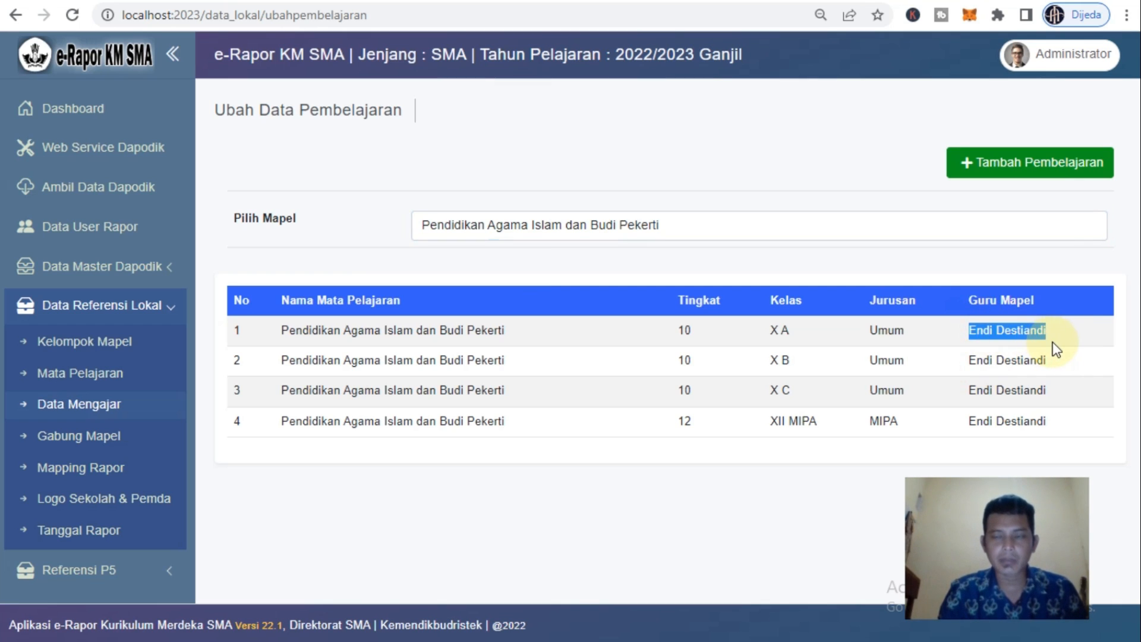
{"action": "left_click", "coordinate": [522, 225]}
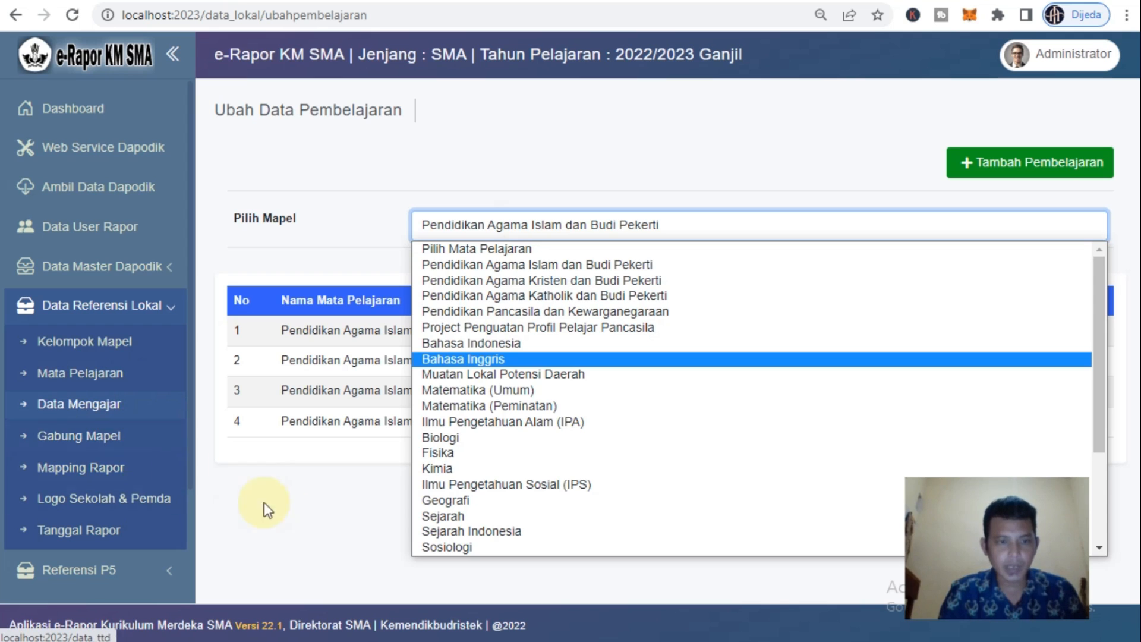
- In Gabung Mapel, merge the origin subject Biologi into Ilmu Pengetahuan Alam (IPA) for grade level 10
{"action": "left_click", "coordinate": [104, 439]}
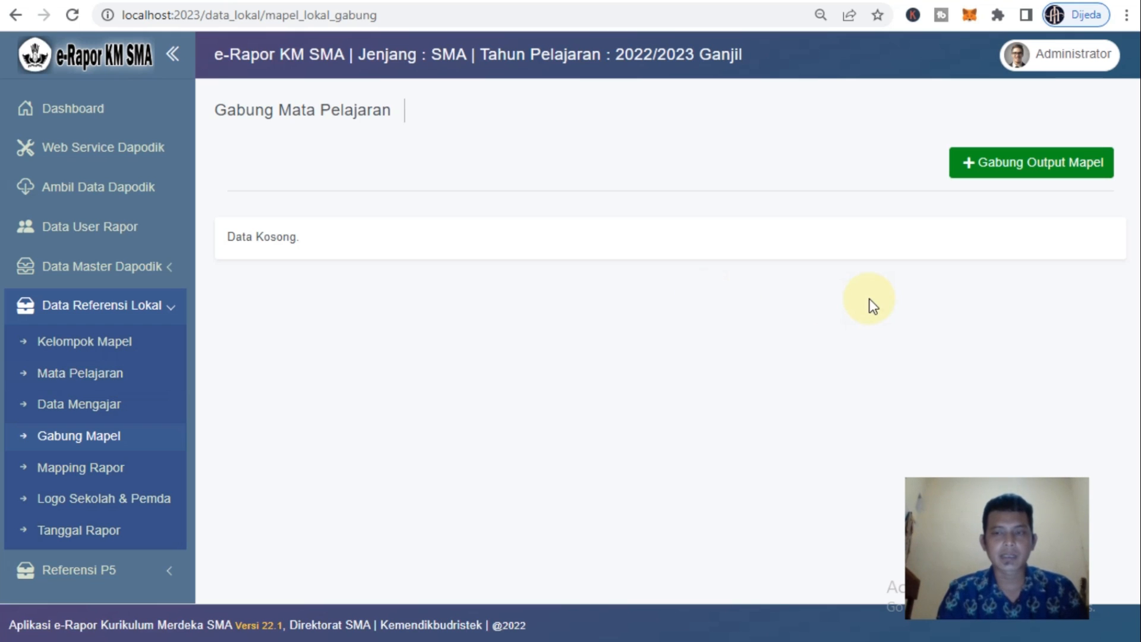
{"action": "left_click", "coordinate": [1014, 156]}
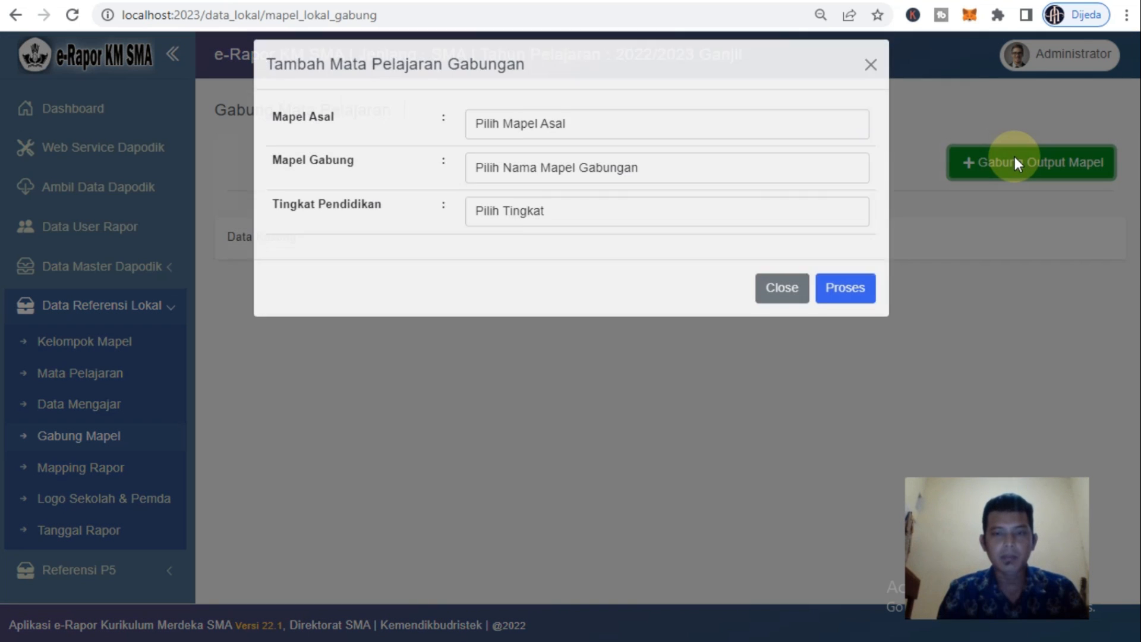
{"action": "left_click", "coordinate": [572, 148]}
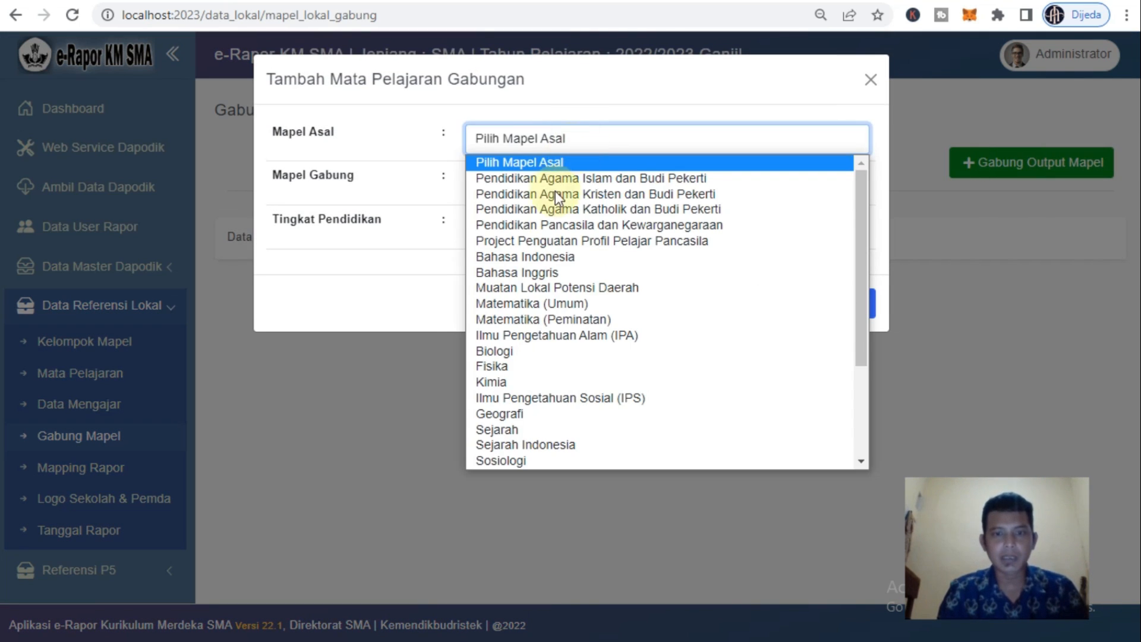
{"action": "left_click", "coordinate": [544, 346]}
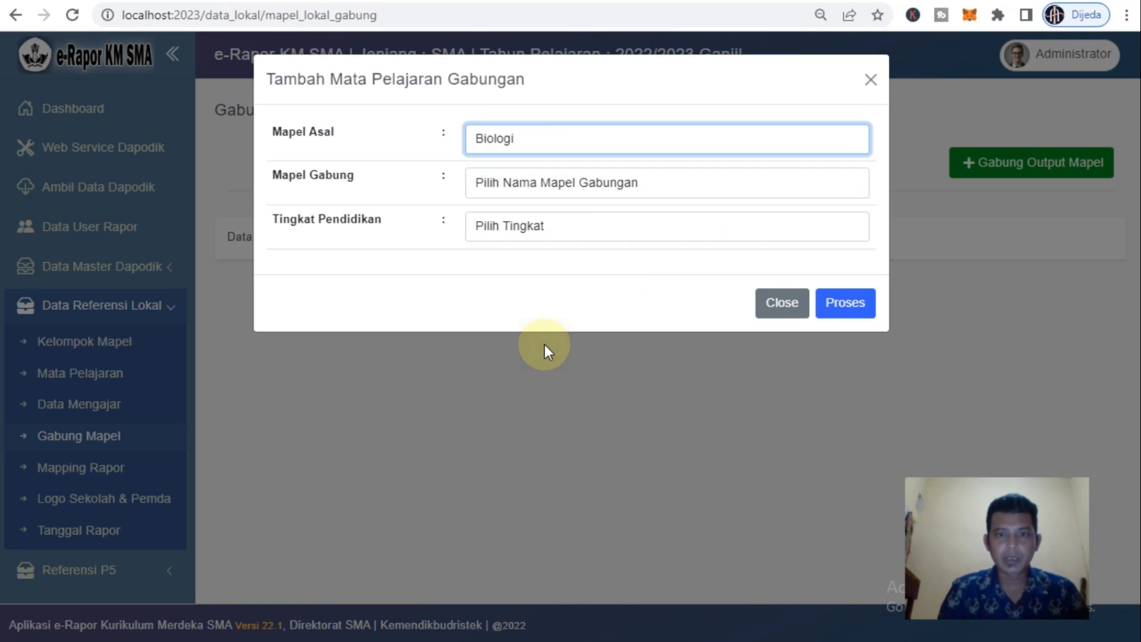
{"action": "left_click", "coordinate": [556, 186]}
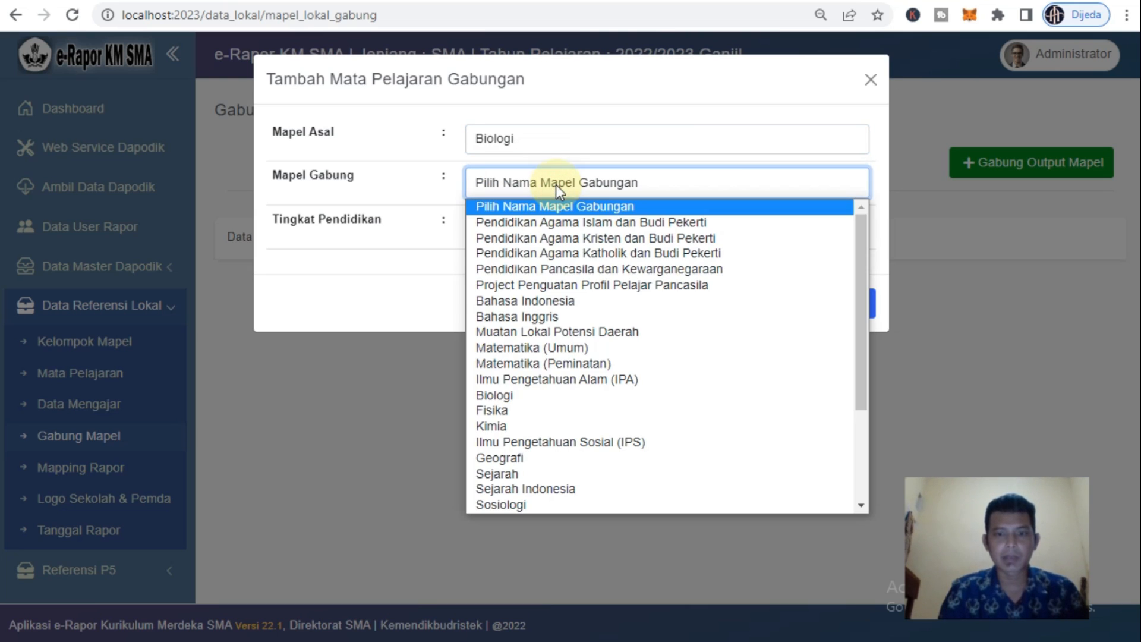
{"action": "left_click", "coordinate": [573, 380]}
{"action": "left_click", "coordinate": [530, 230]}
{"action": "left_click", "coordinate": [517, 265]}
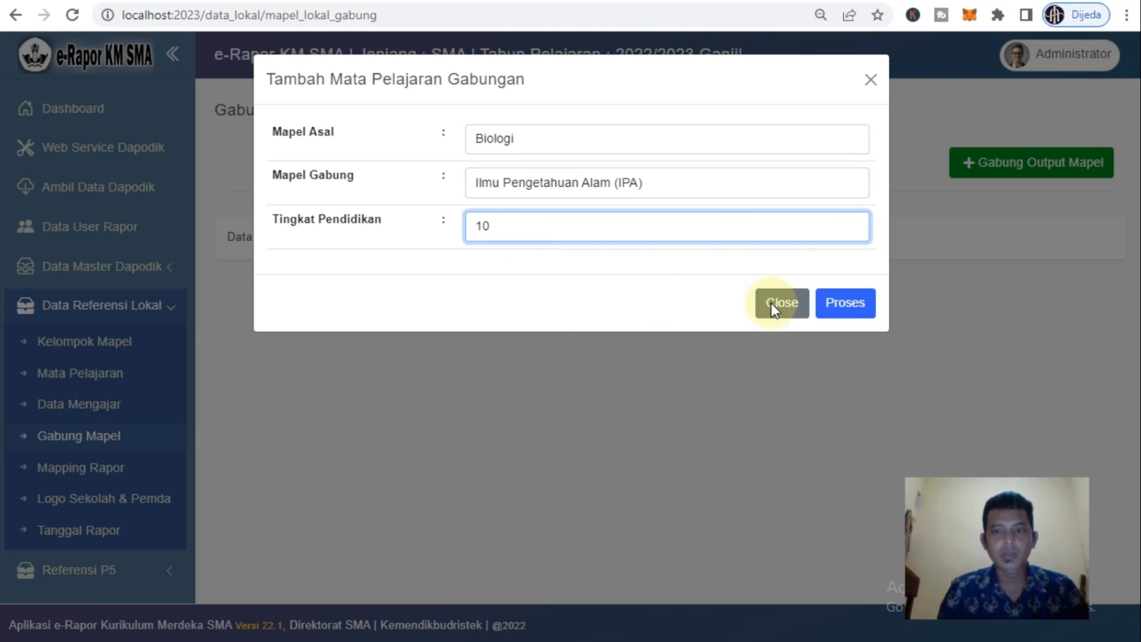
{"action": "left_click", "coordinate": [843, 311]}
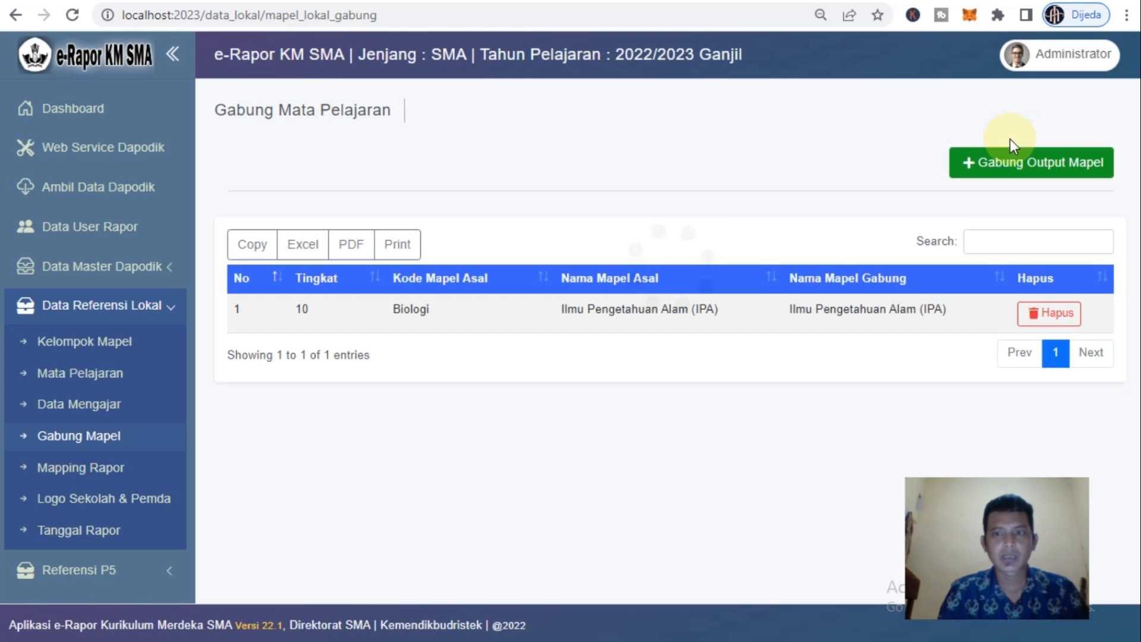
- Add a merged subject entry combining Fisika into Ilmu Pengetahuan Alam (IPA) for grade level 10
{"action": "left_click", "coordinate": [1008, 159]}
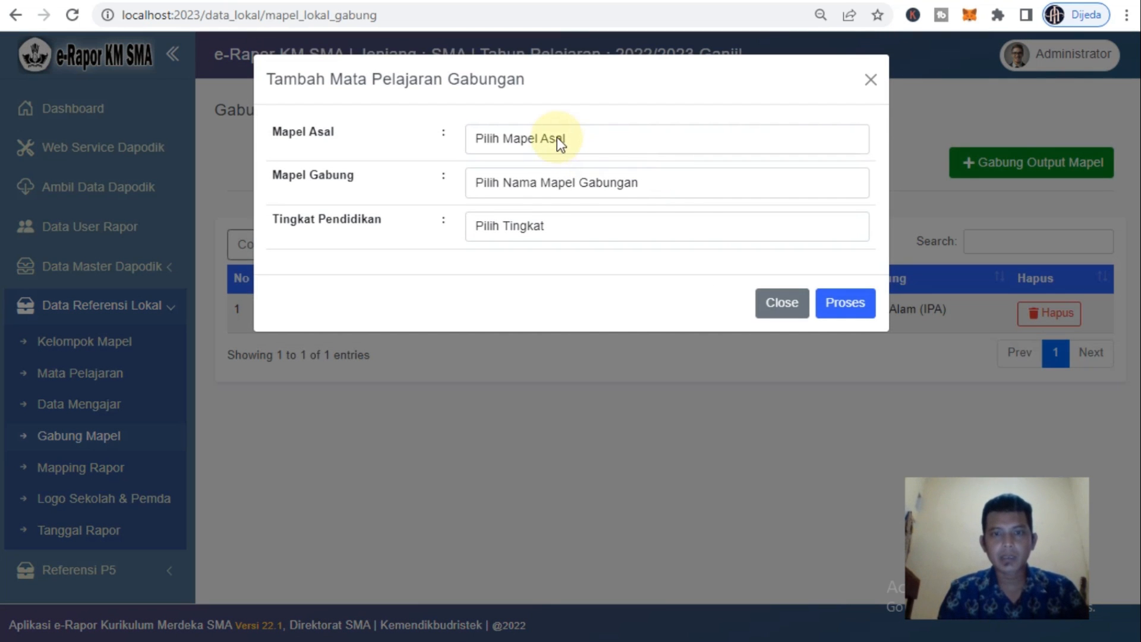
{"action": "left_click", "coordinate": [558, 138]}
{"action": "left_click", "coordinate": [505, 365]}
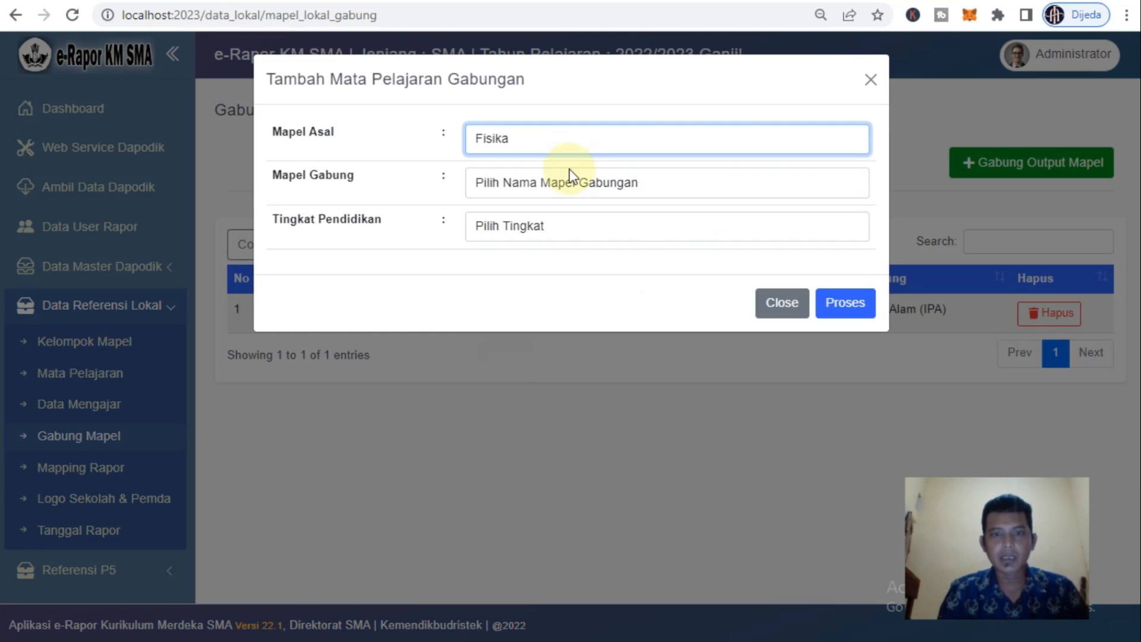
{"action": "left_click", "coordinate": [560, 184]}
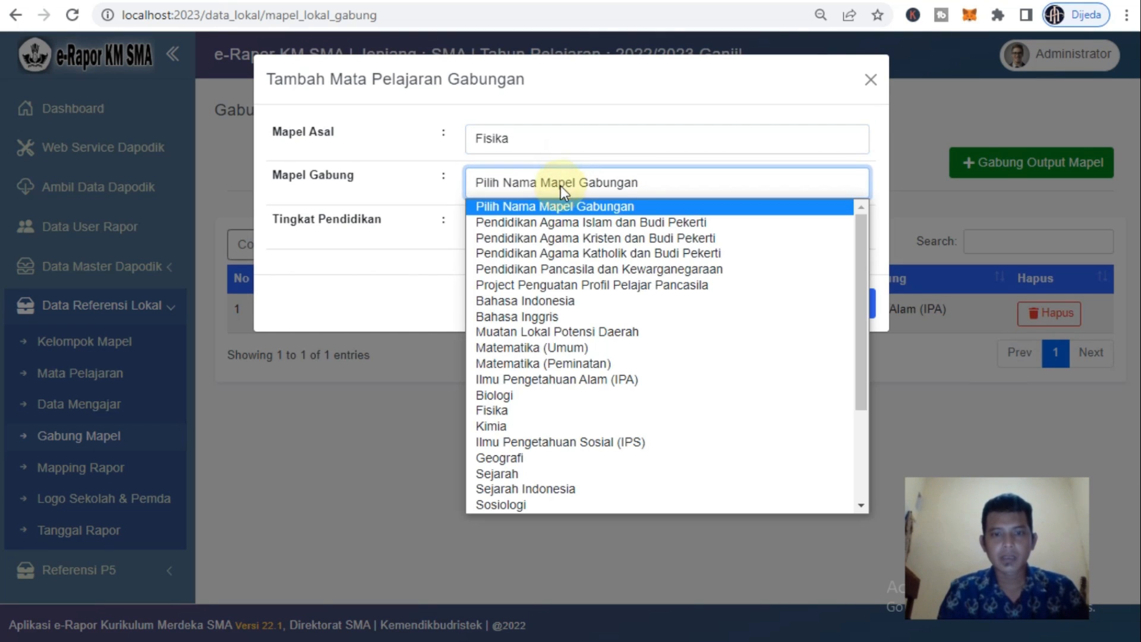
{"action": "left_click", "coordinate": [522, 411]}
{"action": "left_click", "coordinate": [555, 144]}
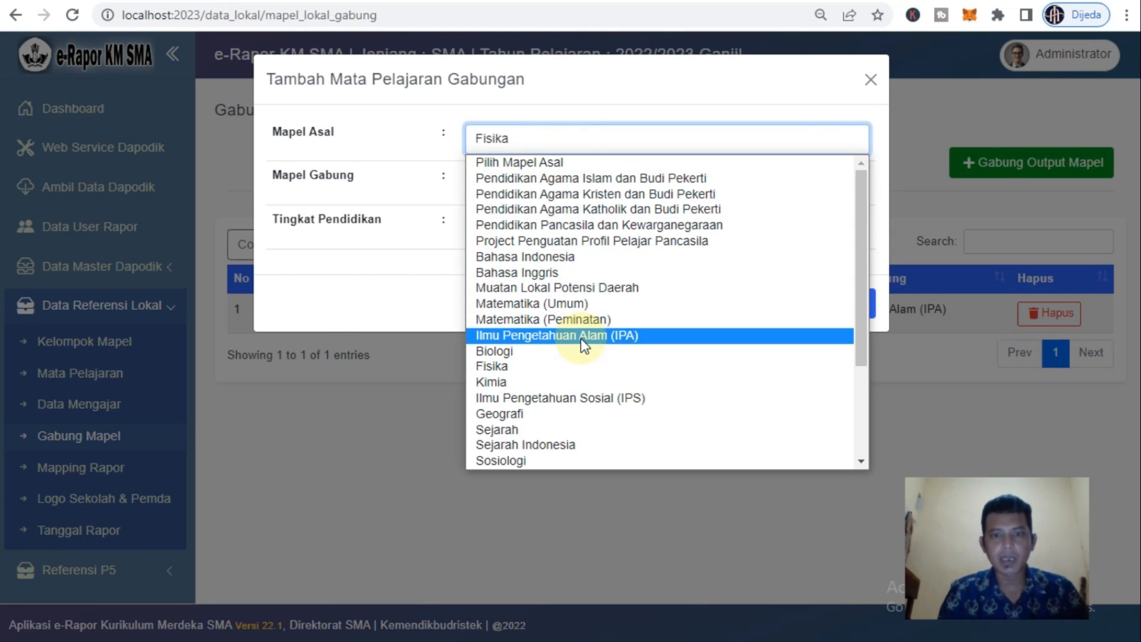
{"action": "left_click", "coordinate": [395, 111]}
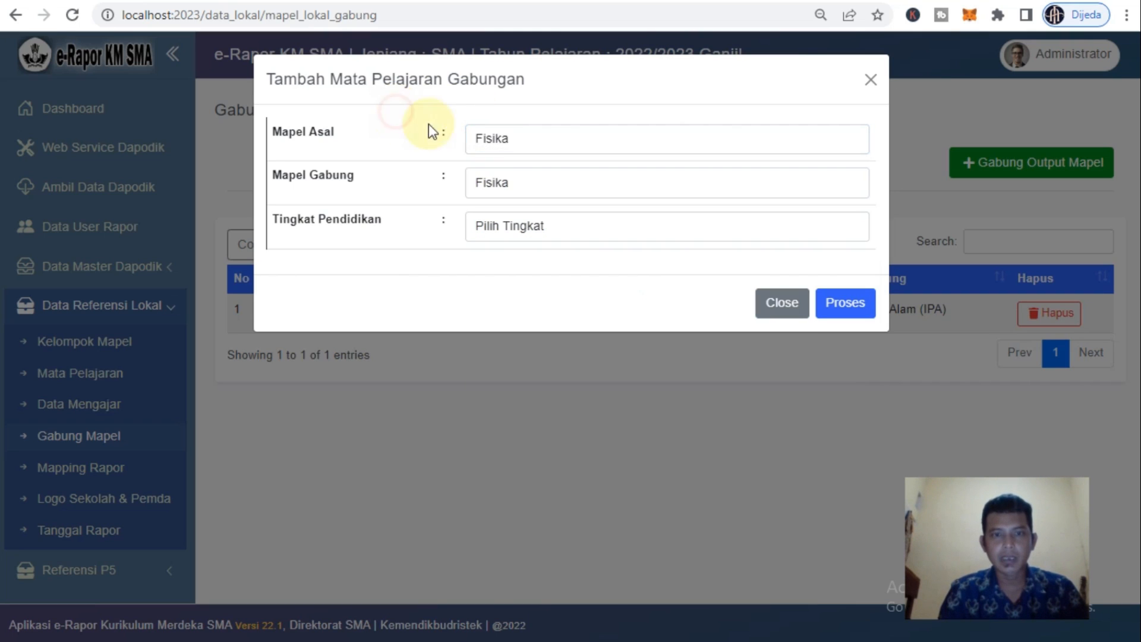
{"action": "left_click", "coordinate": [505, 183]}
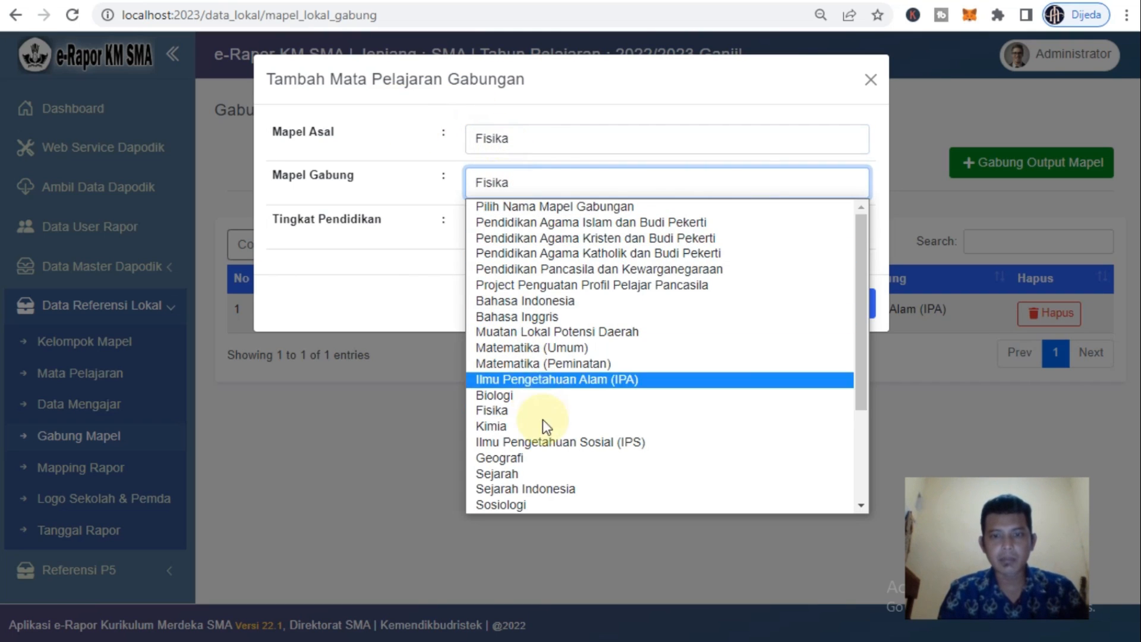
{"action": "left_click", "coordinate": [562, 380]}
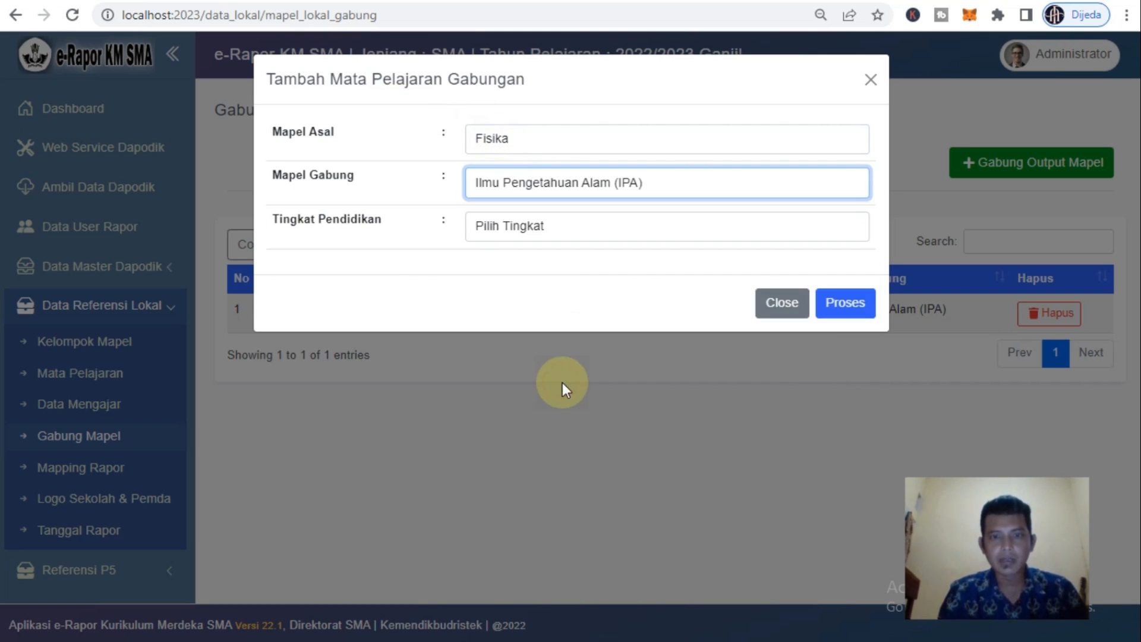
{"action": "left_click", "coordinate": [506, 231]}
{"action": "left_click", "coordinate": [508, 265]}
{"action": "left_click", "coordinate": [852, 301]}
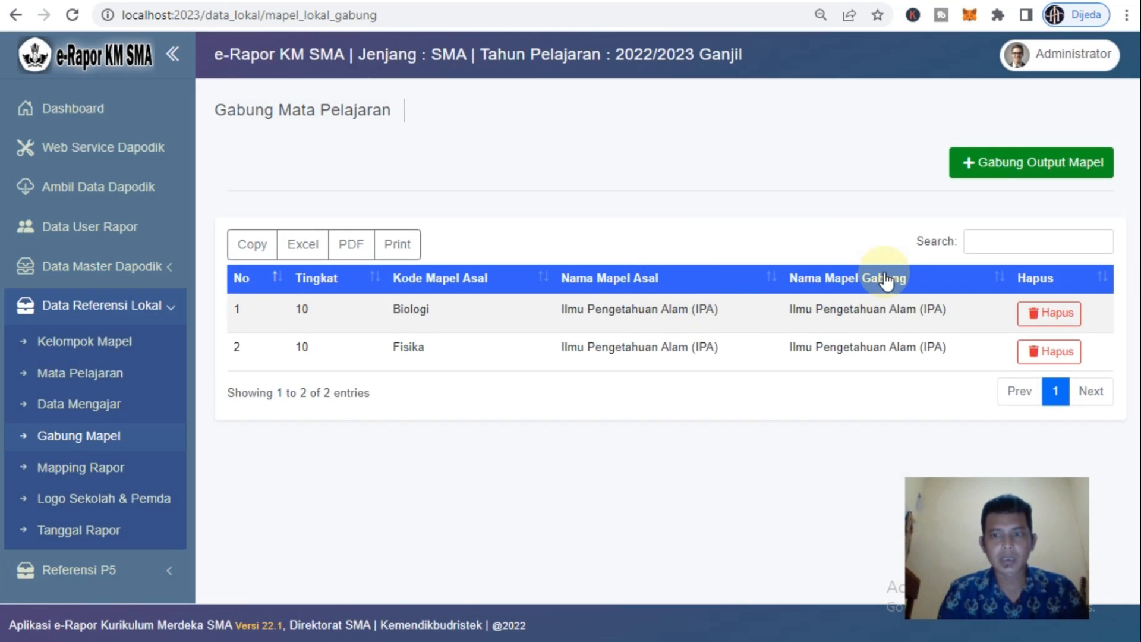
- Add a merged subject entry combining Kimia into Ilmu Pengetahuan Alam (IPA) for grade level 10
{"action": "left_click", "coordinate": [1049, 170]}
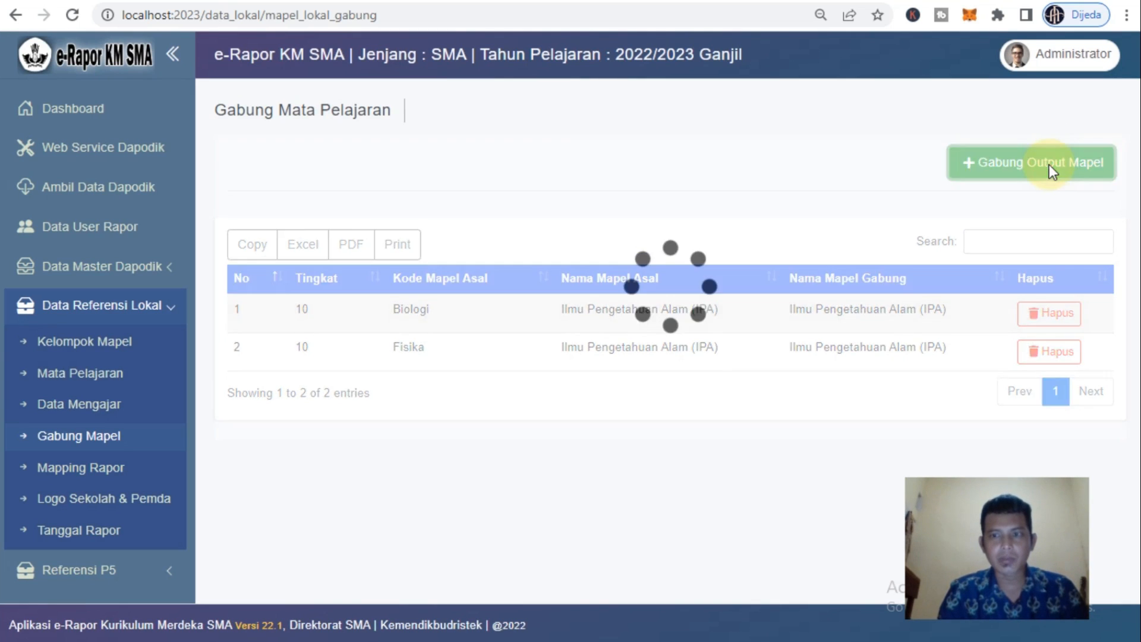
{"action": "left_click", "coordinate": [514, 153]}
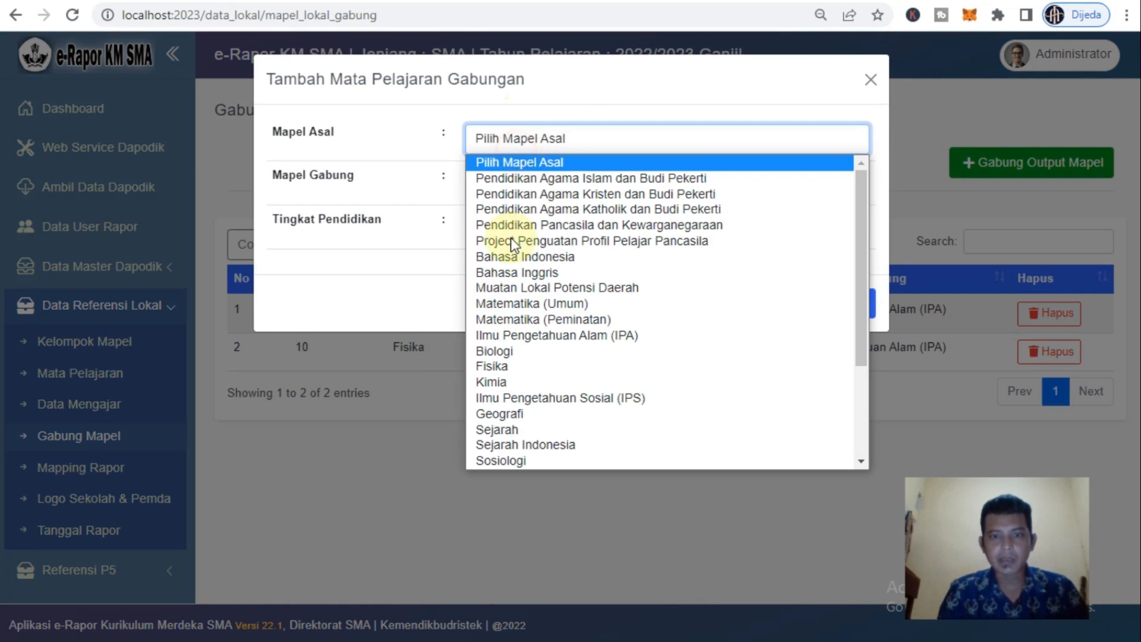
{"action": "left_click", "coordinate": [520, 382]}
{"action": "left_click", "coordinate": [555, 190]}
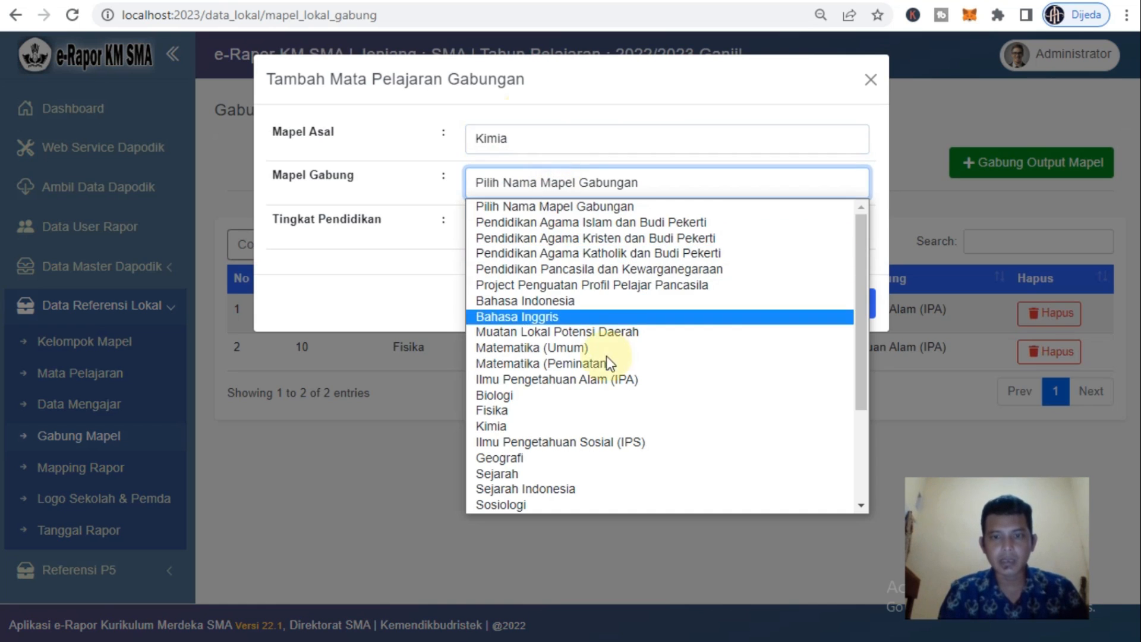
{"action": "left_click", "coordinate": [597, 380]}
{"action": "left_click", "coordinate": [565, 226]}
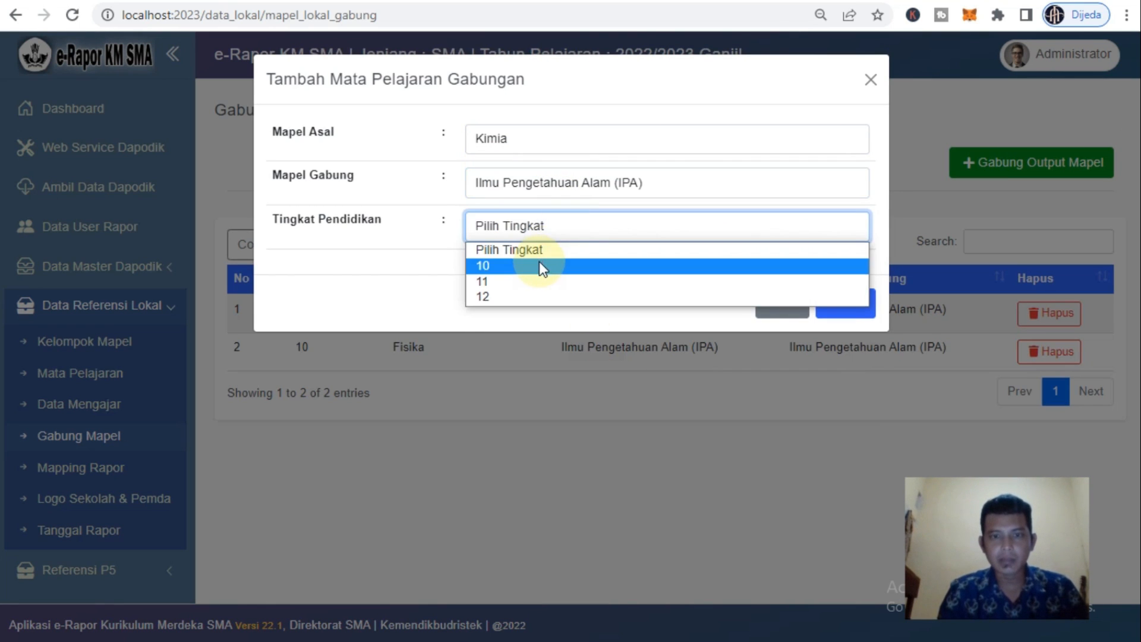
{"action": "left_click", "coordinate": [539, 265]}
{"action": "left_click", "coordinate": [850, 300]}
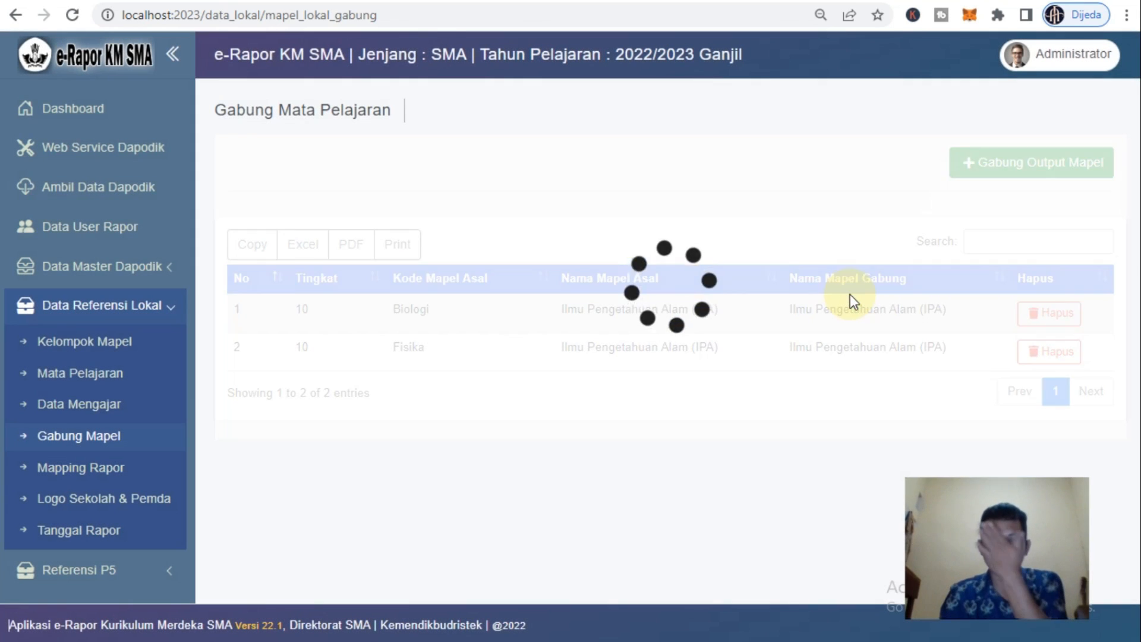
- Add a merged subject entry combining Geografi into Ilmu Pengetahuan Sosial (IPS) for grade level 10
{"action": "left_click", "coordinate": [1001, 165]}
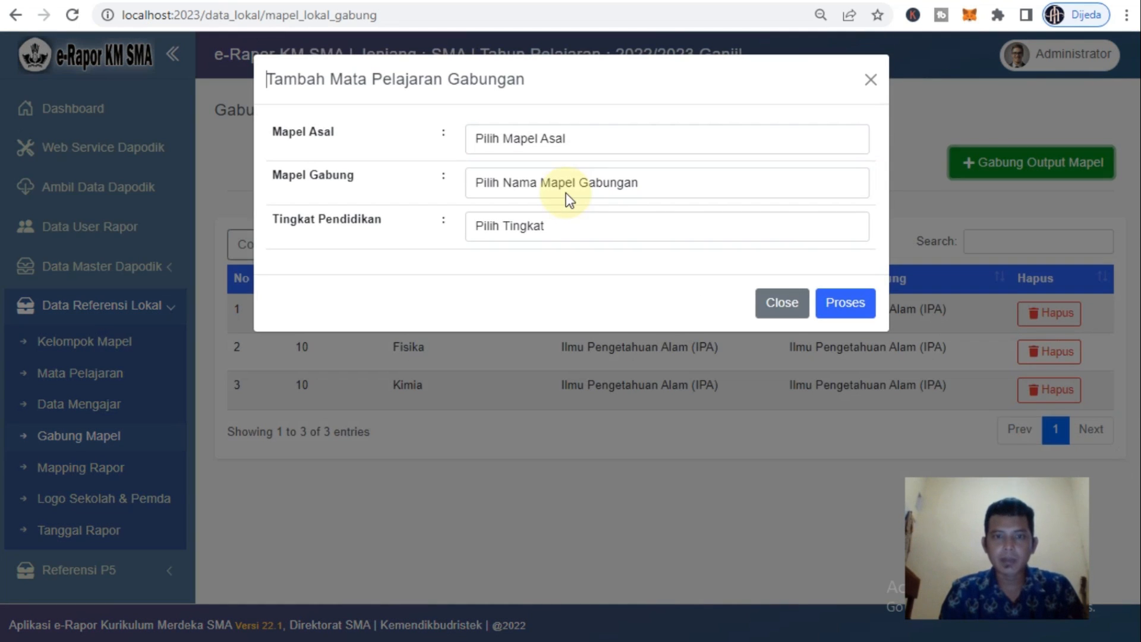
{"action": "left_click", "coordinate": [499, 146]}
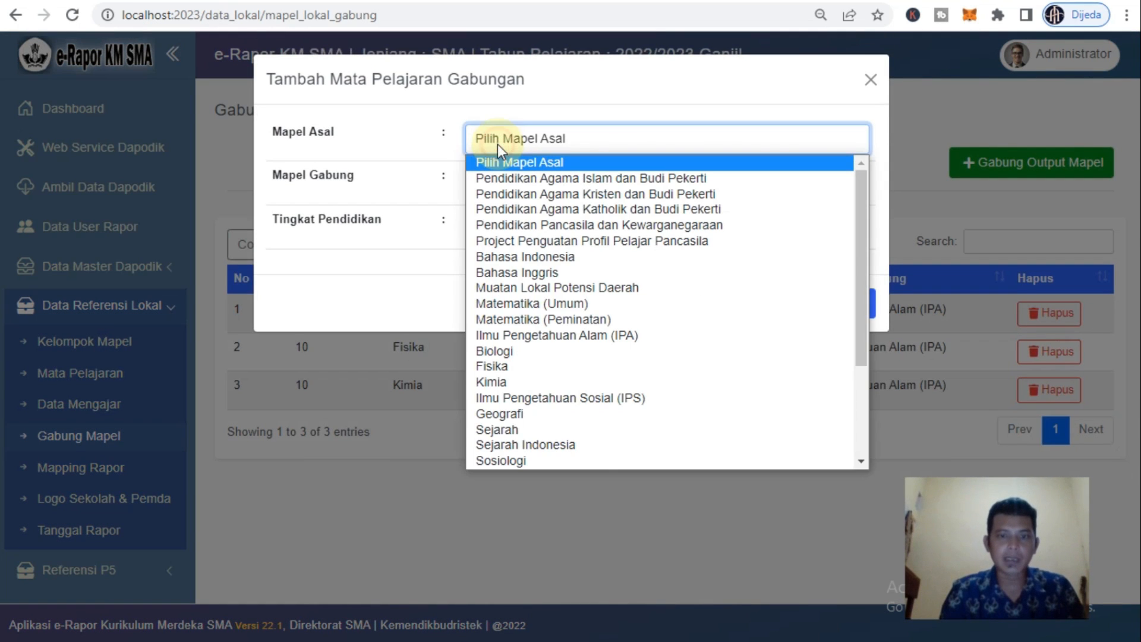
{"action": "left_click", "coordinate": [520, 416]}
{"action": "left_click", "coordinate": [517, 194]}
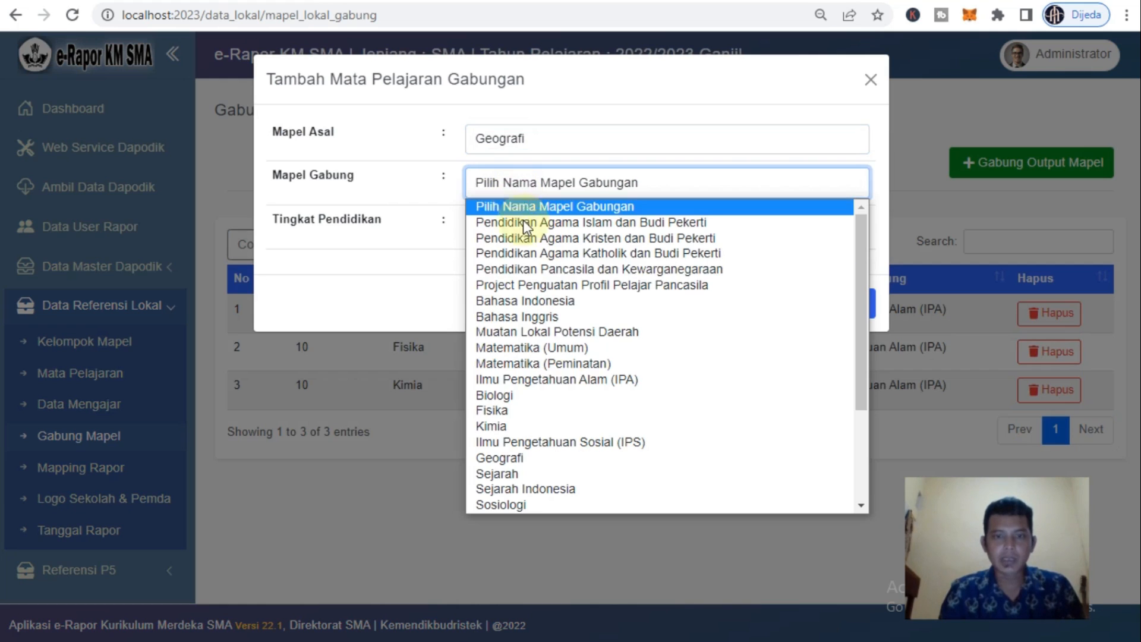
{"action": "left_click", "coordinate": [567, 440]}
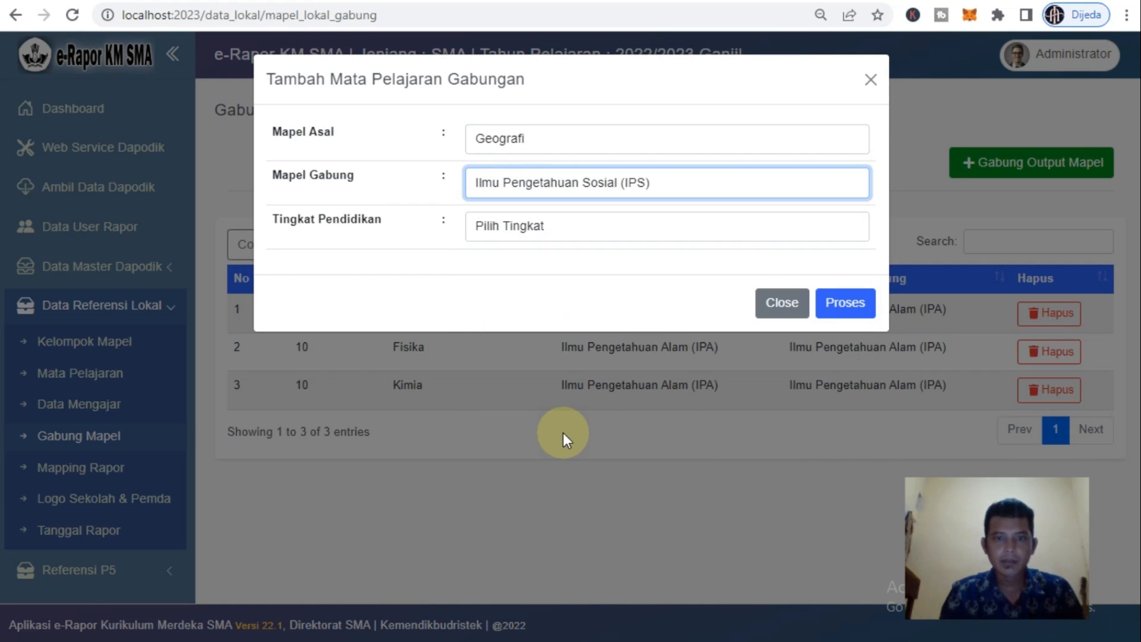
{"action": "left_click", "coordinate": [529, 225]}
{"action": "left_click", "coordinate": [515, 265]}
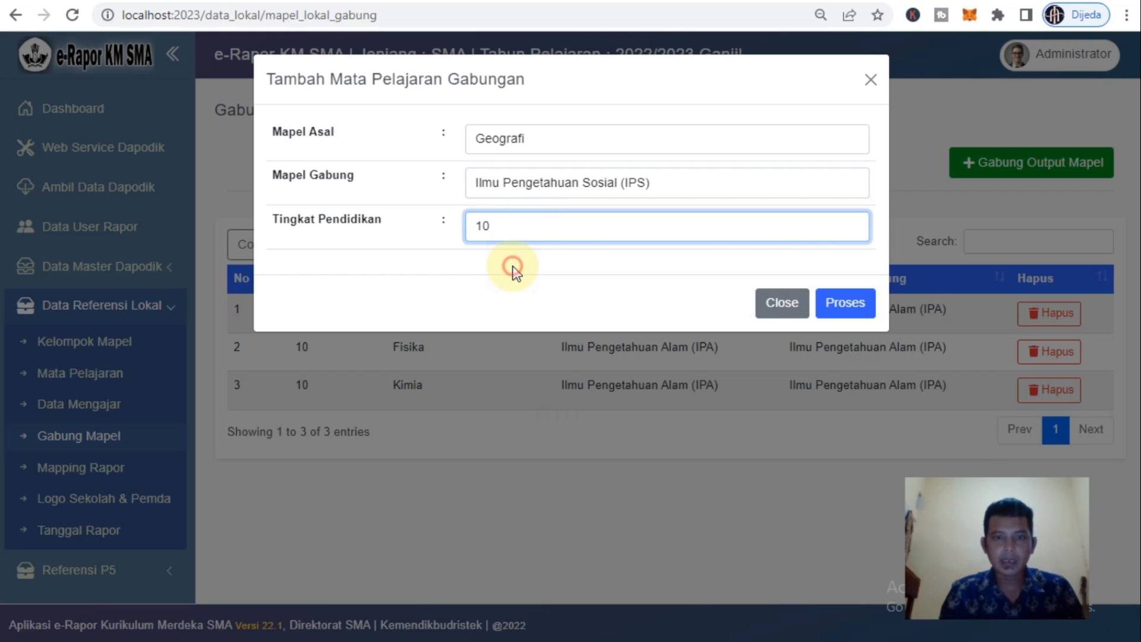
{"action": "left_click", "coordinate": [858, 304]}
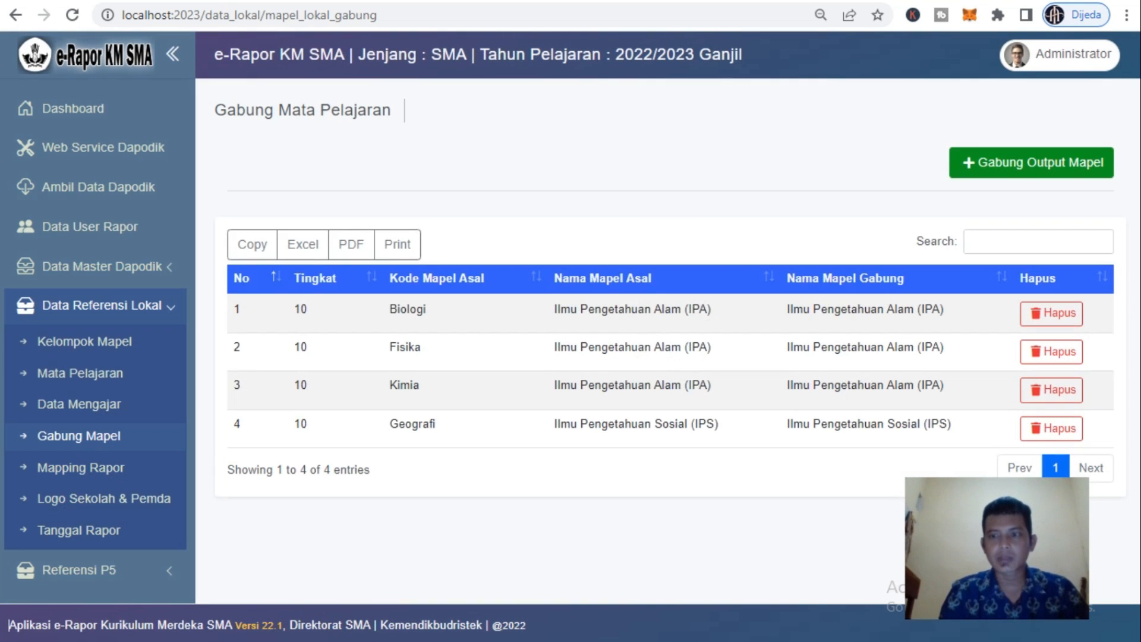
- Add a merged subject entry combining Sejarah into Ilmu Pengetahuan Sosial (IPS) for grade level 10
{"action": "left_click", "coordinate": [975, 164]}
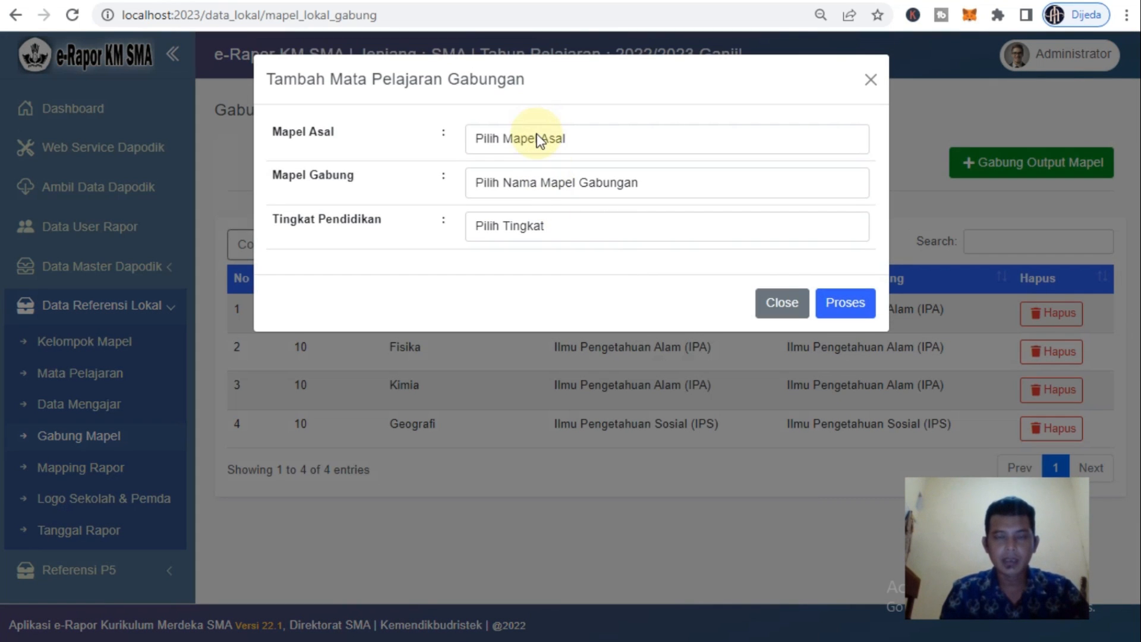
{"action": "left_click", "coordinate": [537, 141]}
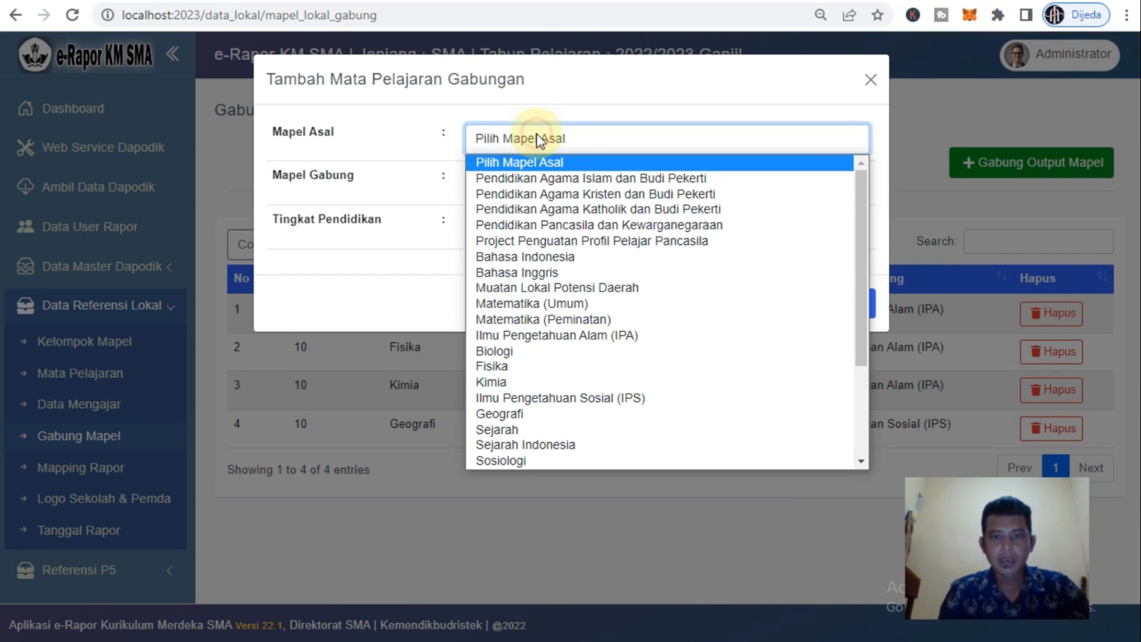
{"action": "left_click", "coordinate": [509, 429]}
{"action": "left_click", "coordinate": [582, 192]}
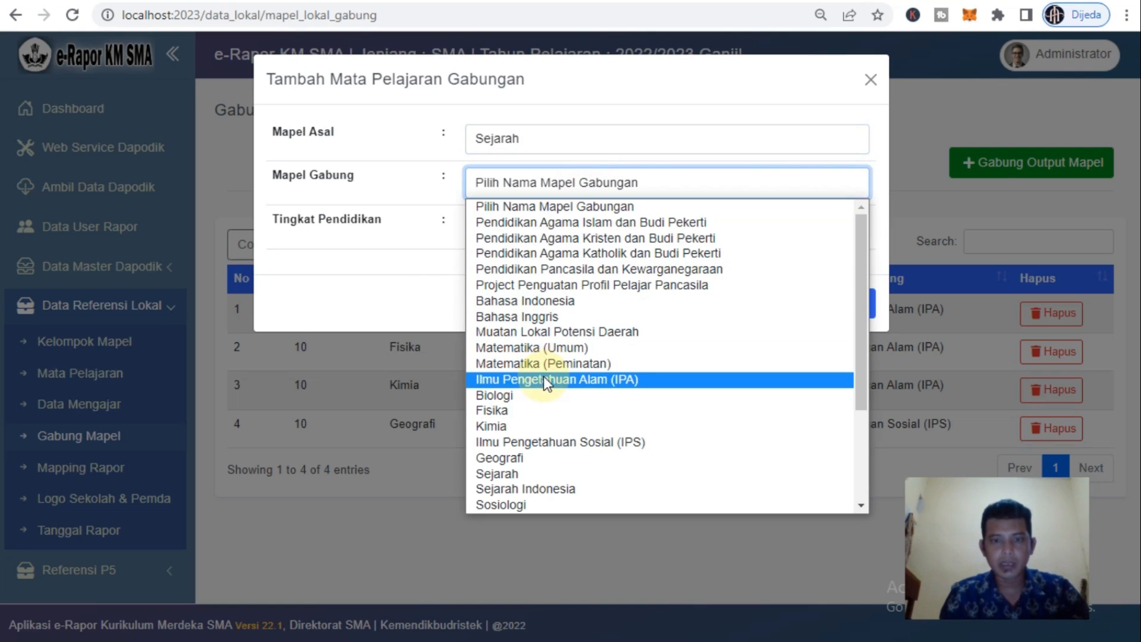
{"action": "left_click", "coordinate": [545, 442]}
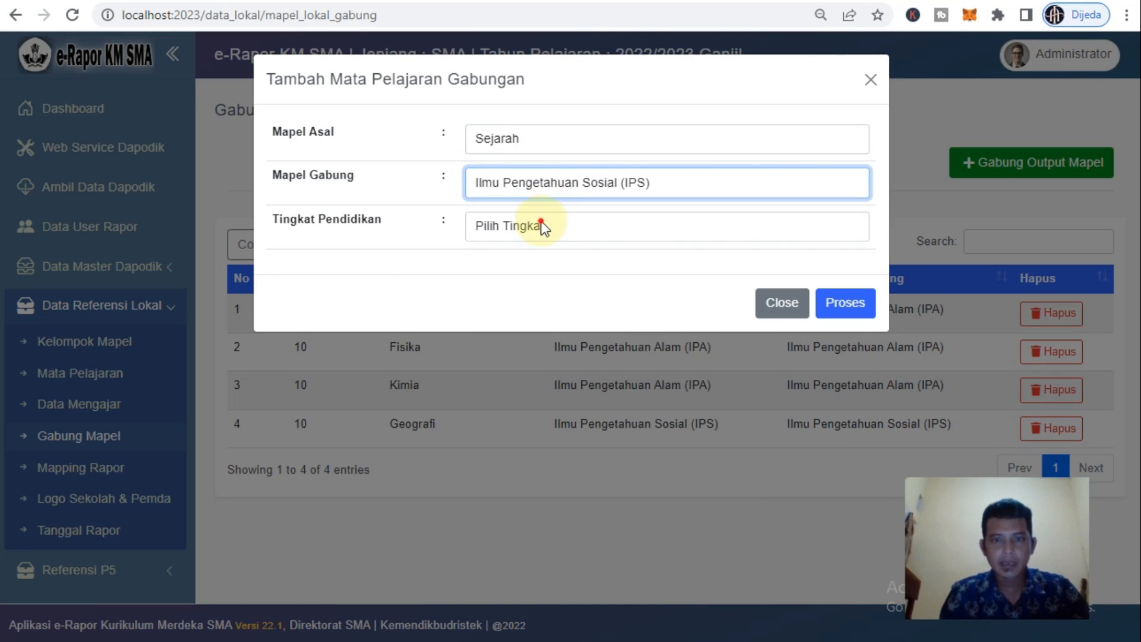
{"action": "left_click", "coordinate": [541, 226]}
{"action": "left_click", "coordinate": [527, 264]}
{"action": "left_click", "coordinate": [832, 306]}
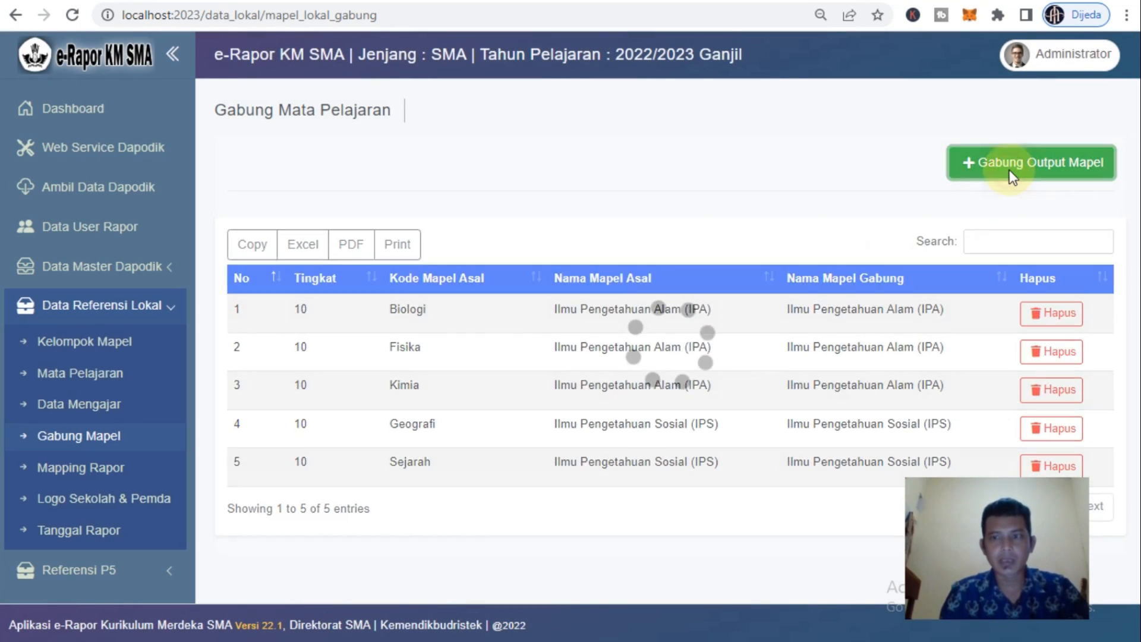
- Add a merged subject entry combining Sosiologi into Ilmu Pengetahuan Sosial (IPS) for grade level 10
{"action": "left_click", "coordinate": [1008, 169]}
{"action": "left_click", "coordinate": [542, 139]}
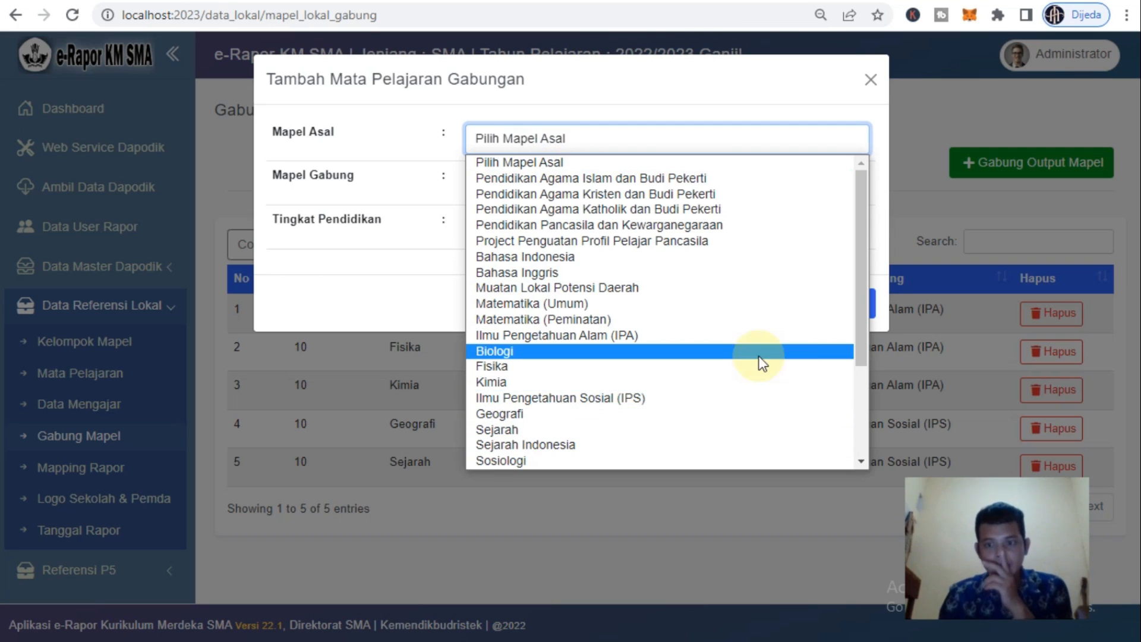
{"action": "left_click_drag", "start_coordinate": [858, 336], "coordinate": [687, 377]}
{"action": "left_click", "coordinate": [479, 401]}
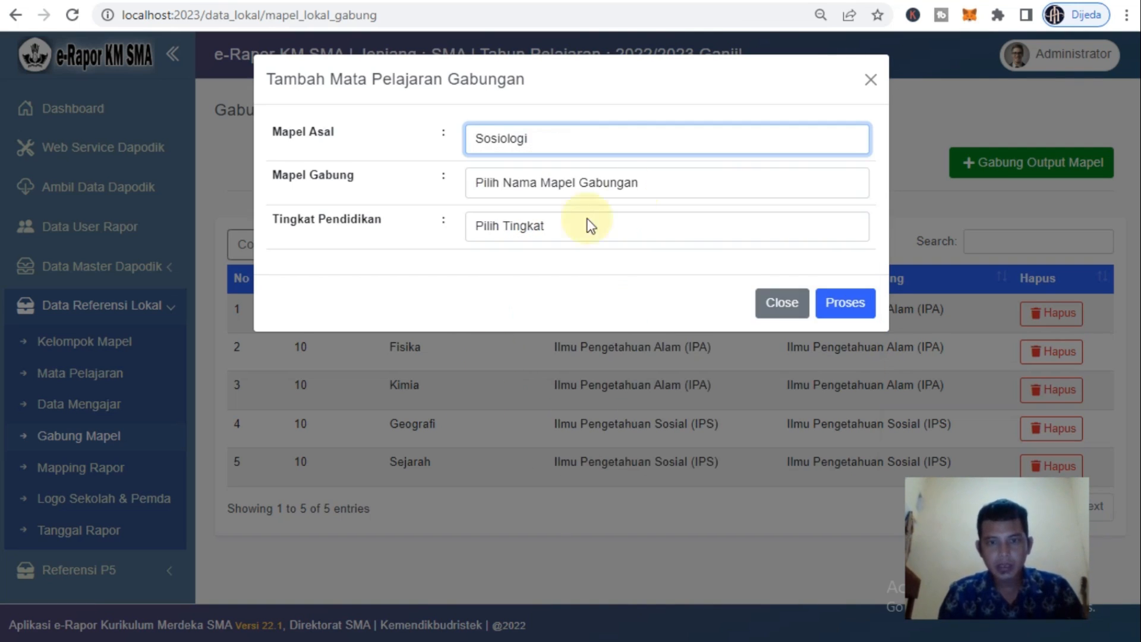
{"action": "left_click", "coordinate": [604, 183]}
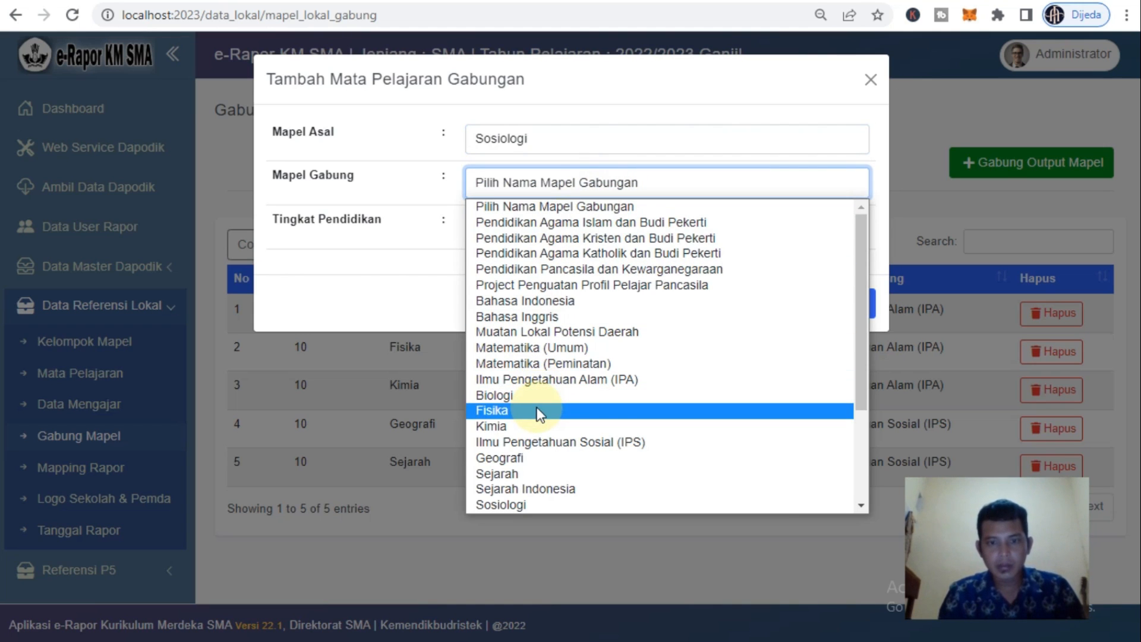
{"action": "left_click", "coordinate": [540, 440]}
{"action": "left_click", "coordinate": [576, 217]}
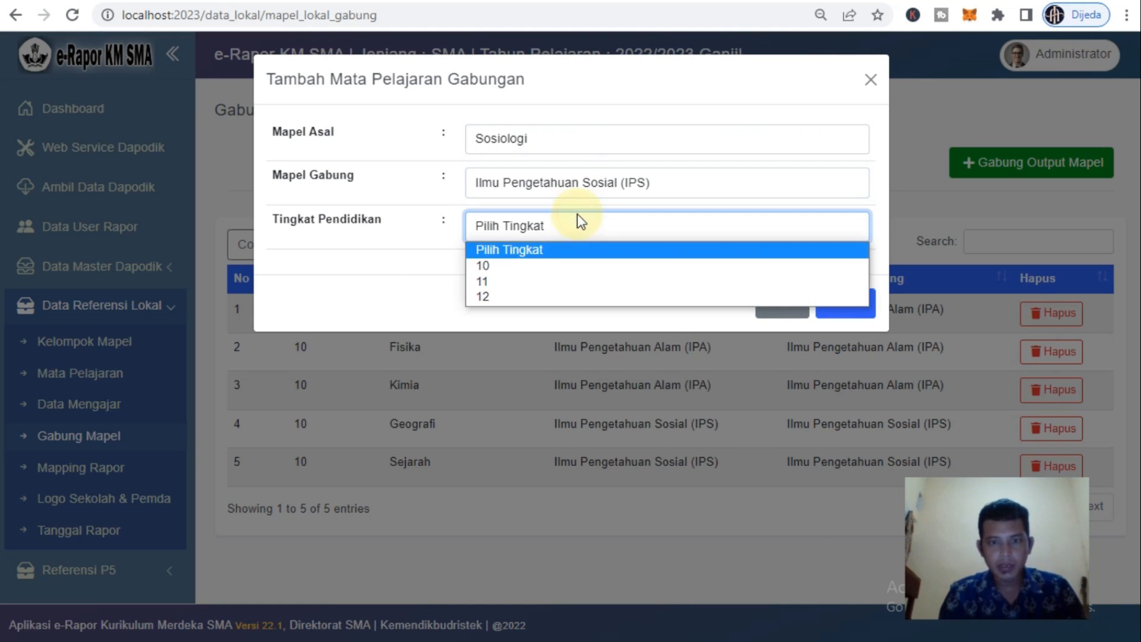
{"action": "left_click", "coordinate": [544, 265]}
{"action": "left_click", "coordinate": [839, 302]}
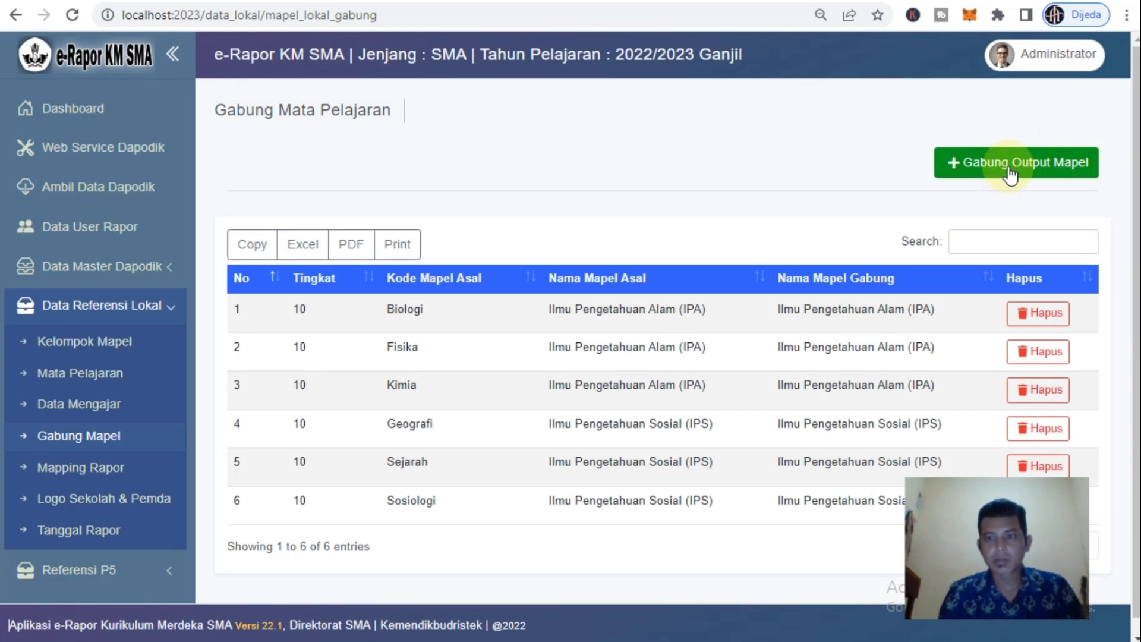
- Add a merged subject entry combining Ekonomi into Ilmu Pengetahuan Sosial (IPS) for grade level 10
{"action": "left_click", "coordinate": [1010, 172]}
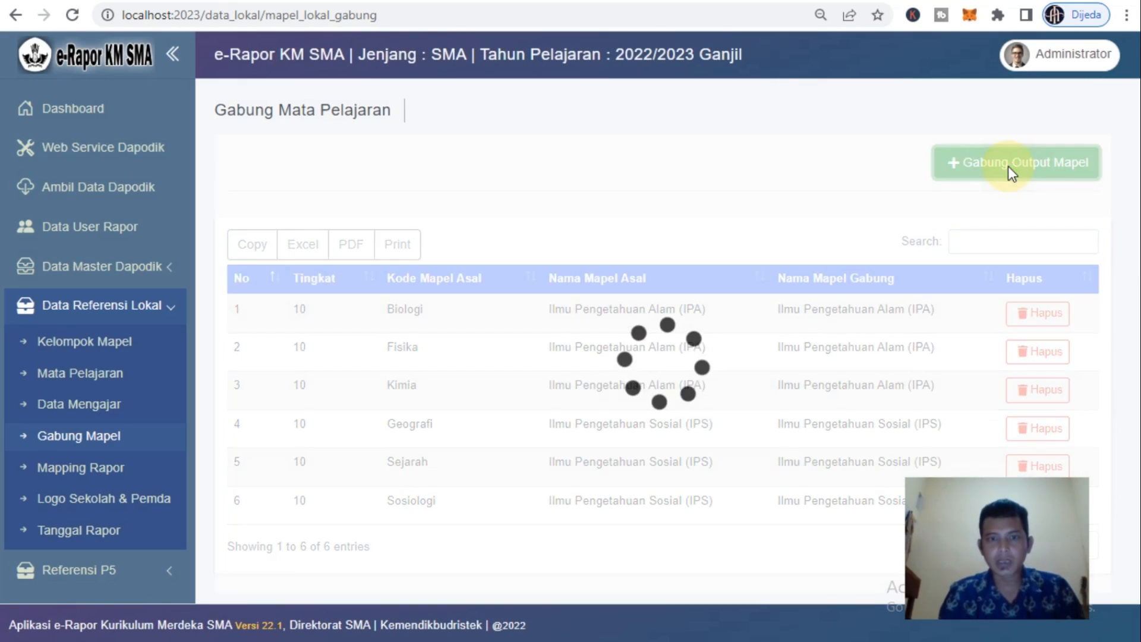
{"action": "left_click", "coordinate": [510, 143]}
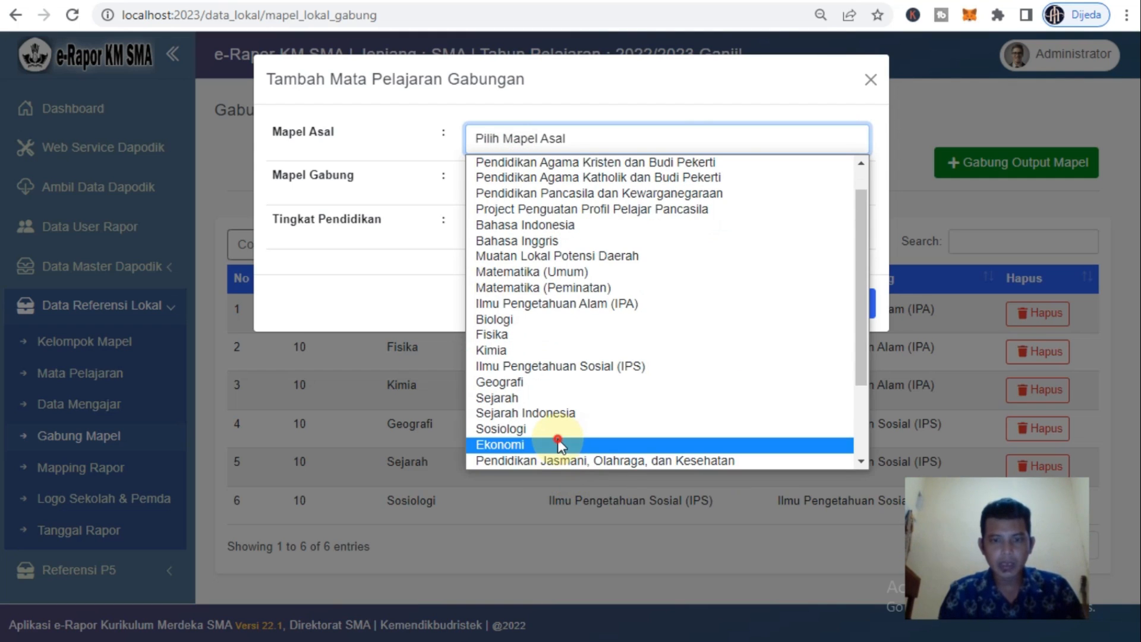
{"action": "left_click", "coordinate": [557, 444]}
{"action": "left_click", "coordinate": [650, 183]}
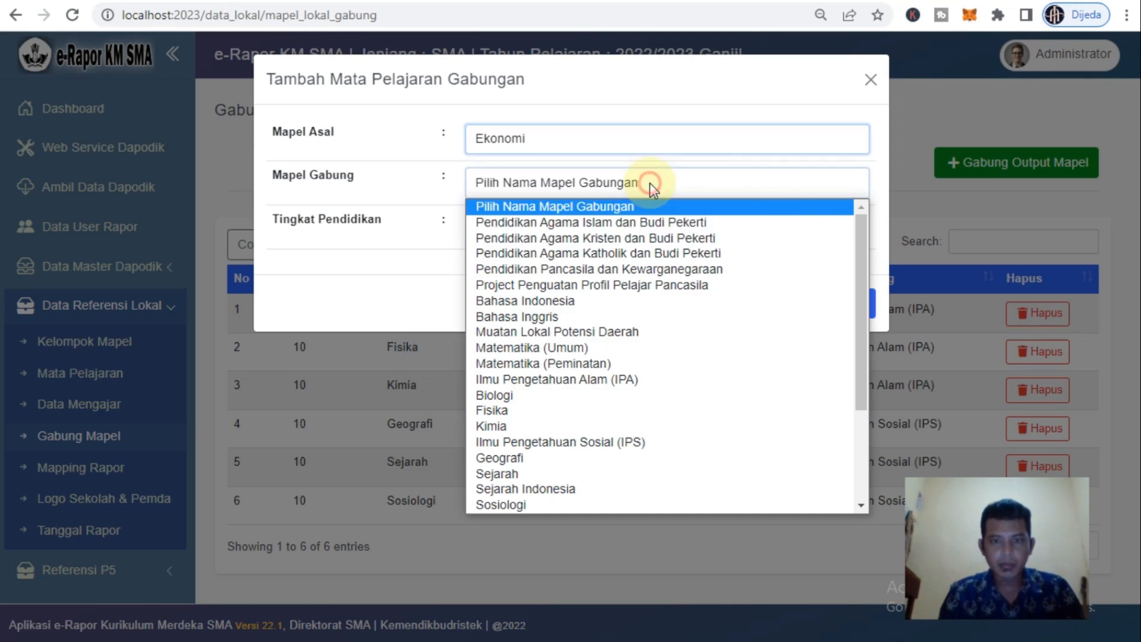
{"action": "left_click", "coordinate": [627, 436]}
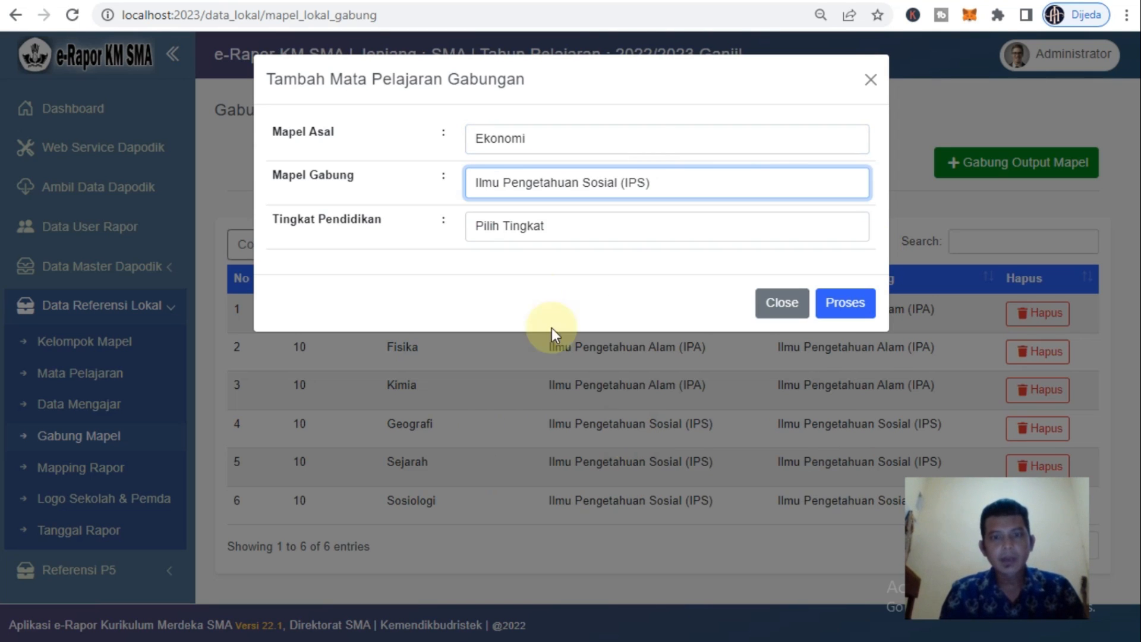
{"action": "left_click", "coordinate": [514, 233]}
{"action": "left_click", "coordinate": [522, 265]}
{"action": "left_click", "coordinate": [846, 306]}
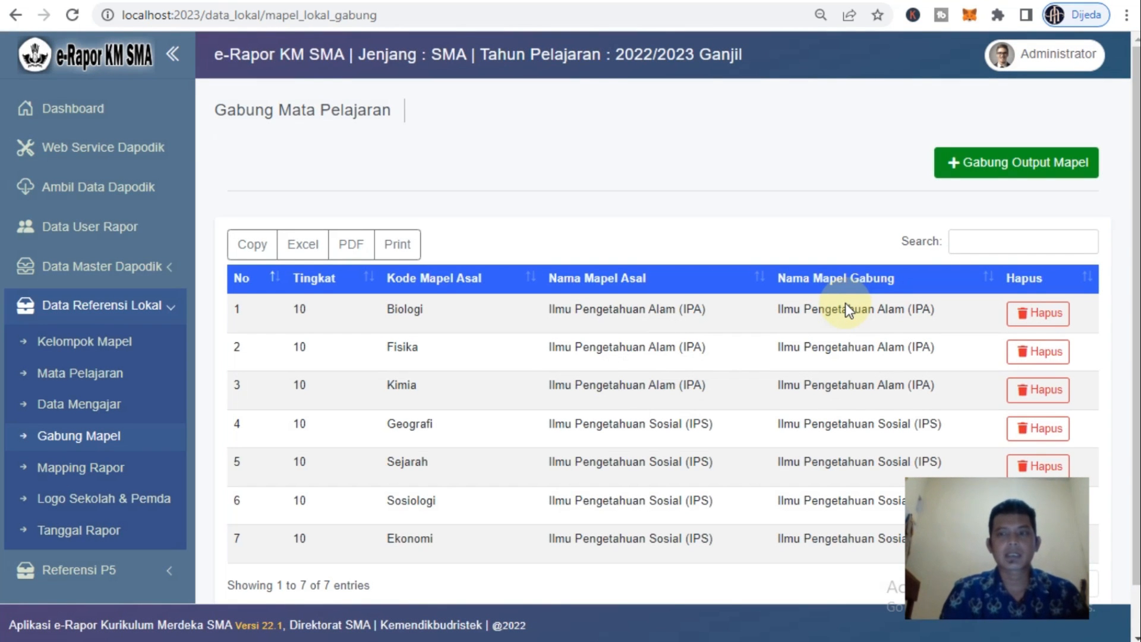
{"action": "scroll", "coordinate": [1135, 273], "scroll_direction": "down", "scroll_amount": 2}
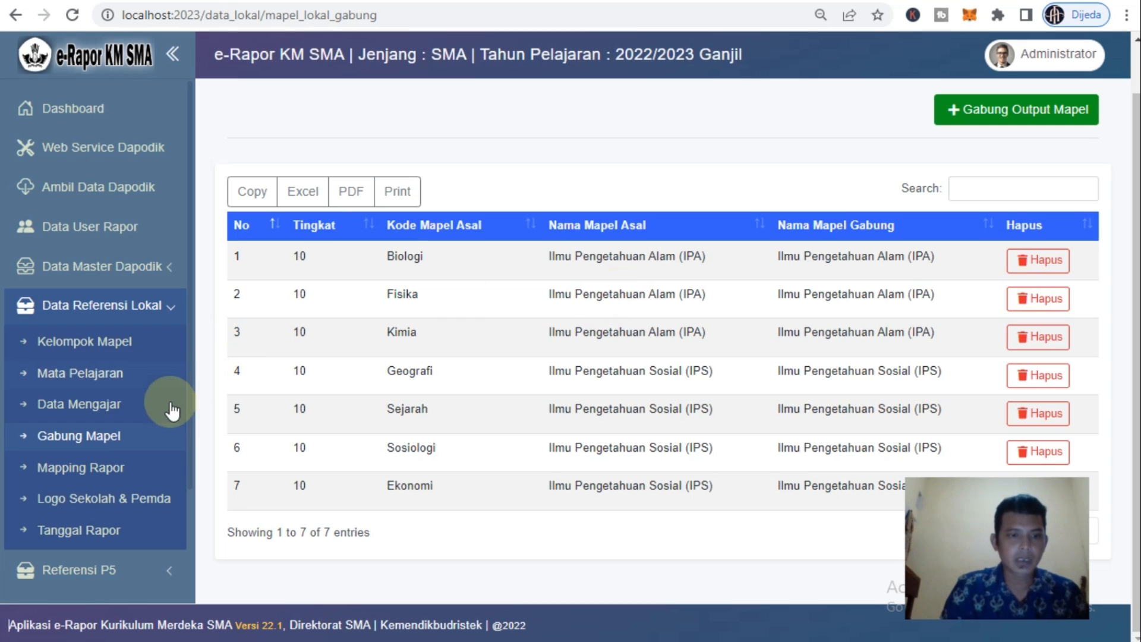
- In Mapping Rapor, load the subject list for Kurikulum SMA Merdeka, grade level 10
{"action": "left_click", "coordinate": [117, 473]}
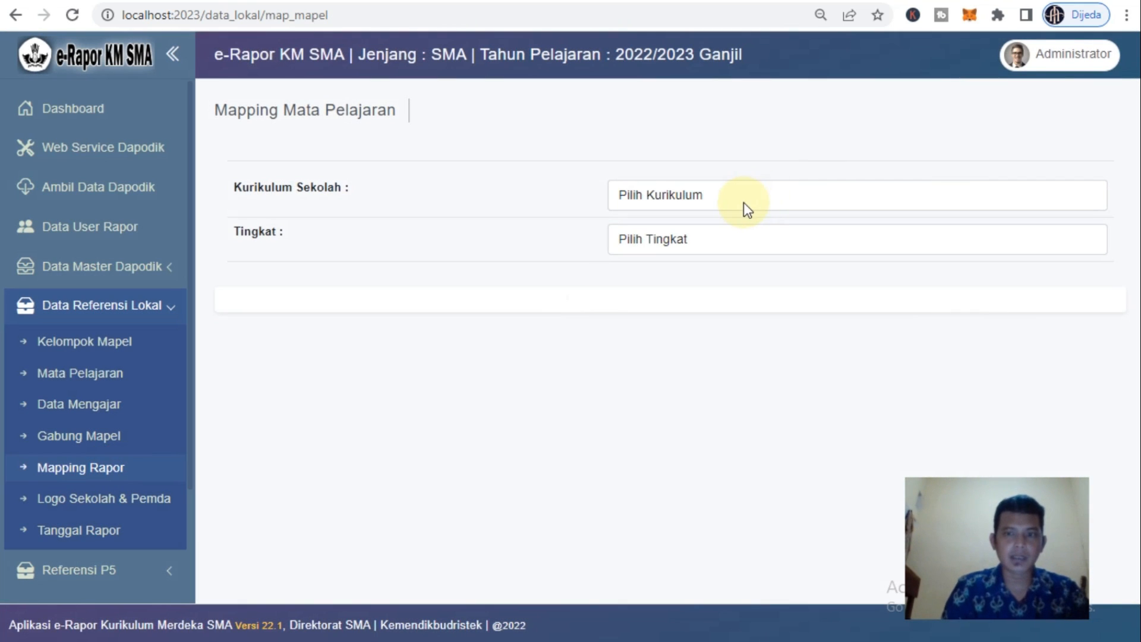
{"action": "left_click", "coordinate": [744, 202]}
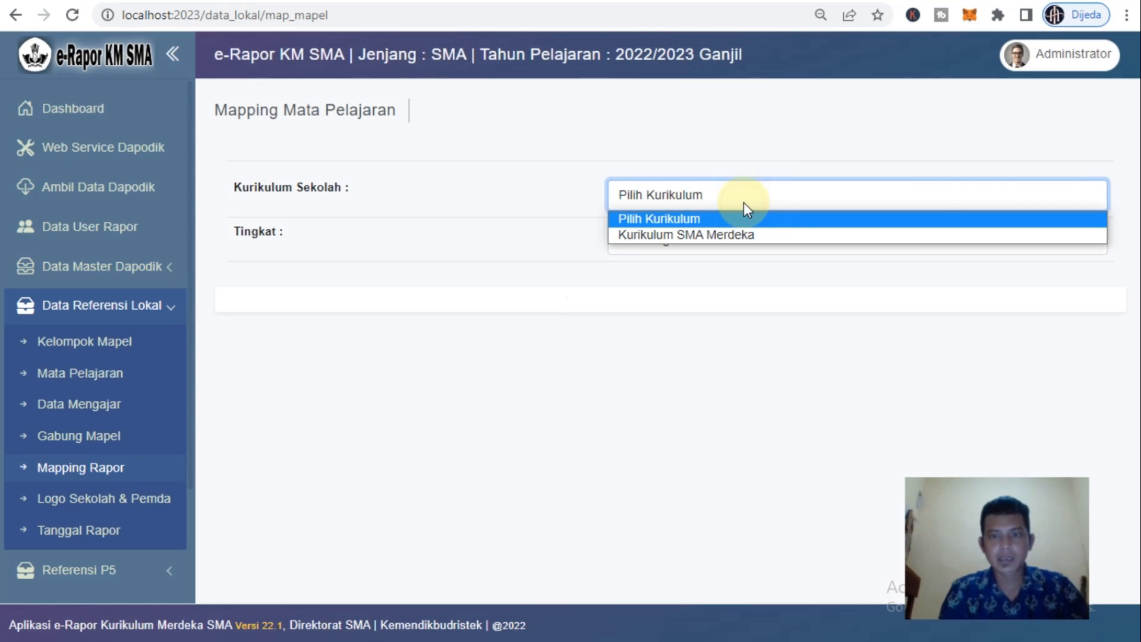
{"action": "left_click", "coordinate": [717, 234]}
{"action": "left_click", "coordinate": [711, 241]}
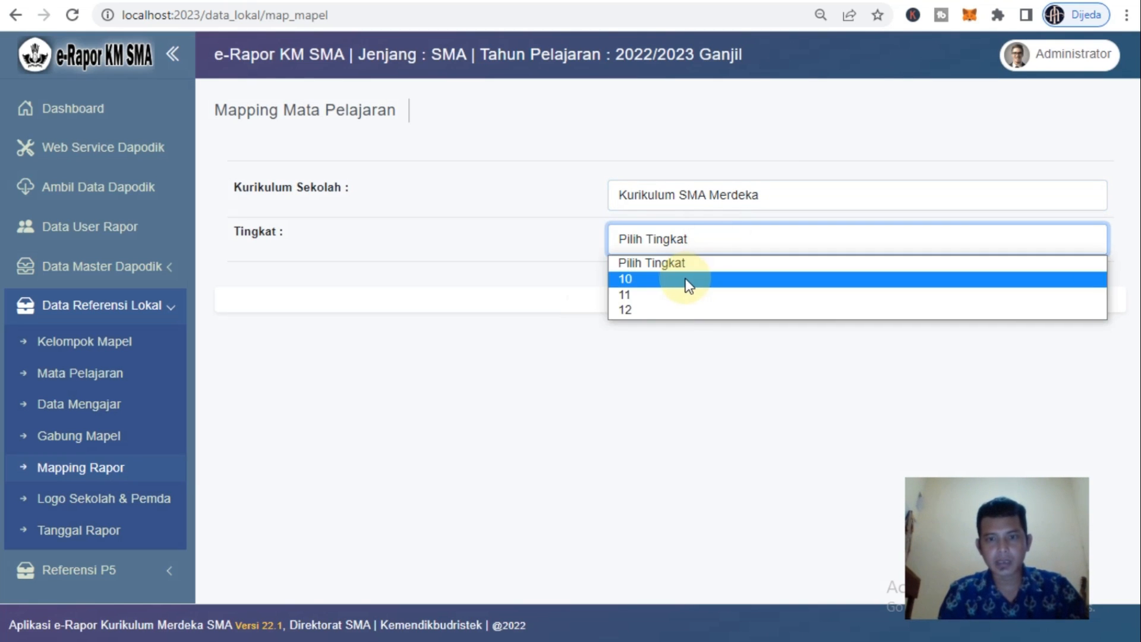
{"action": "left_click", "coordinate": [684, 277]}
{"action": "scroll", "coordinate": [683, 278], "scroll_direction": "down", "scroll_amount": 9}
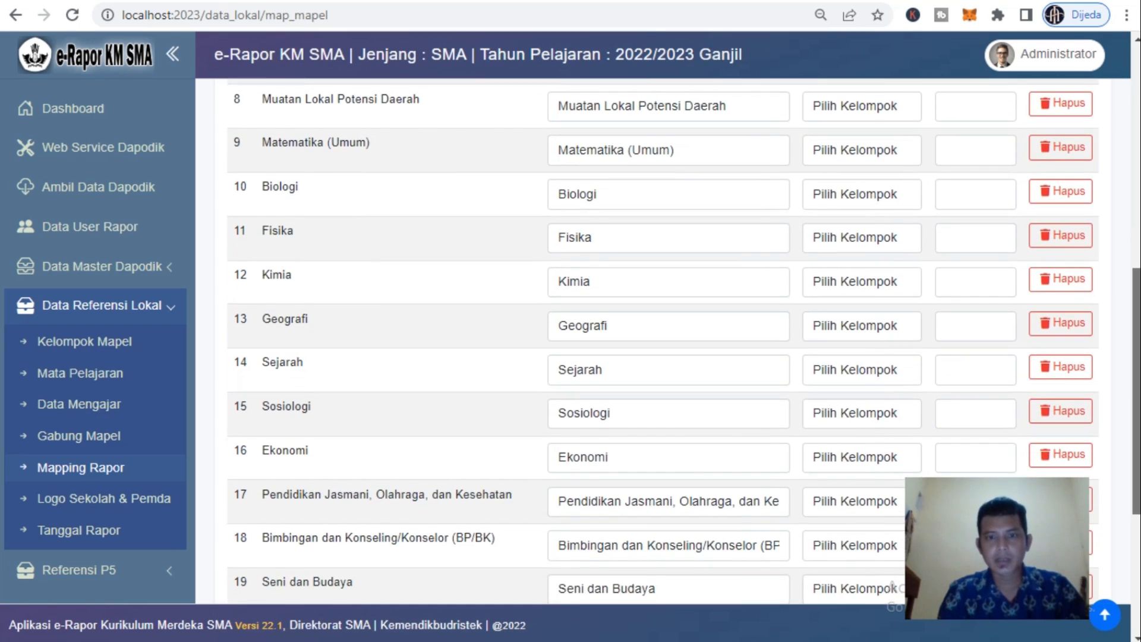
{"action": "left_click_drag", "start_coordinate": [1137, 371], "coordinate": [1136, 215]}
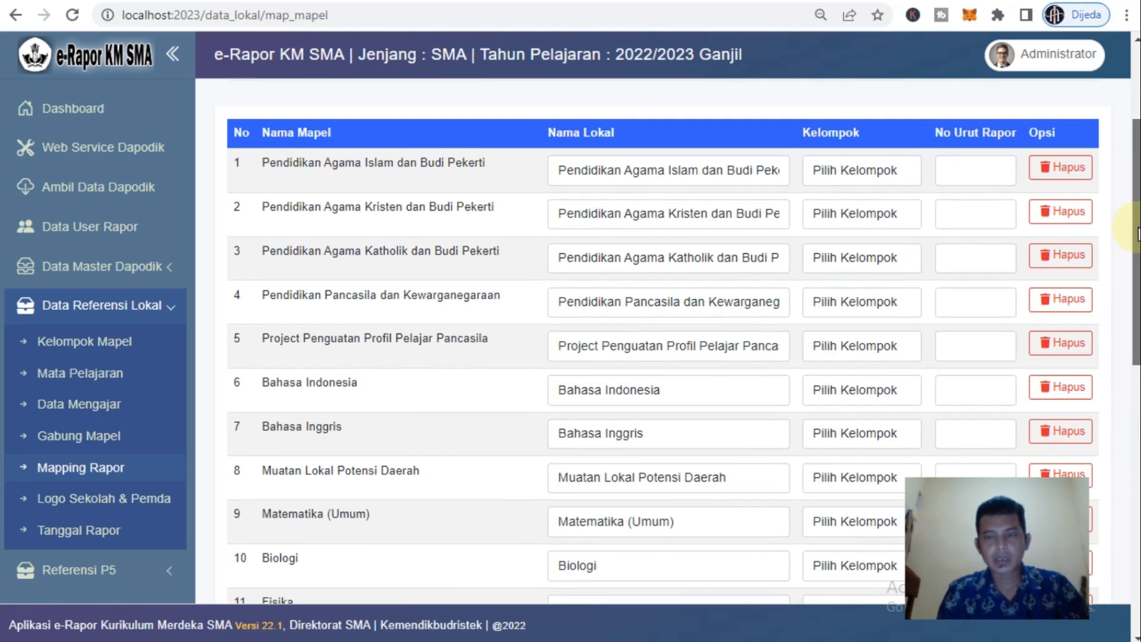
- Set the report order number to 1 for the Islam, Kristen and Katholik religious education subjects
{"action": "left_click", "coordinate": [989, 173]}
{"action": "left_click", "coordinate": [974, 218]}
{"action": "left_click", "coordinate": [971, 212]}
{"action": "left_click", "coordinate": [975, 258]}
{"action": "left_click", "coordinate": [975, 260]}
{"action": "left_click", "coordinate": [974, 300]}
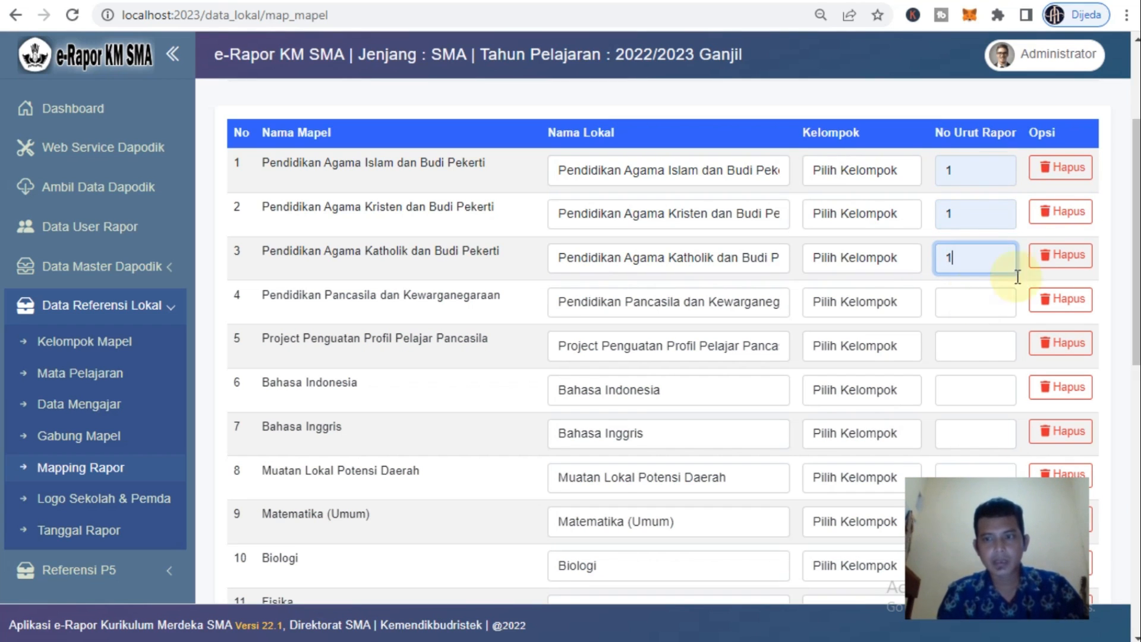
- Assign both Ilmu Pengetahuan Alam (IPA) and Ilmu Pengetahuan Sosial (IPS) to the Kelompok Umum group
{"action": "left_click_drag", "start_coordinate": [1136, 213], "coordinate": [1137, 365]}
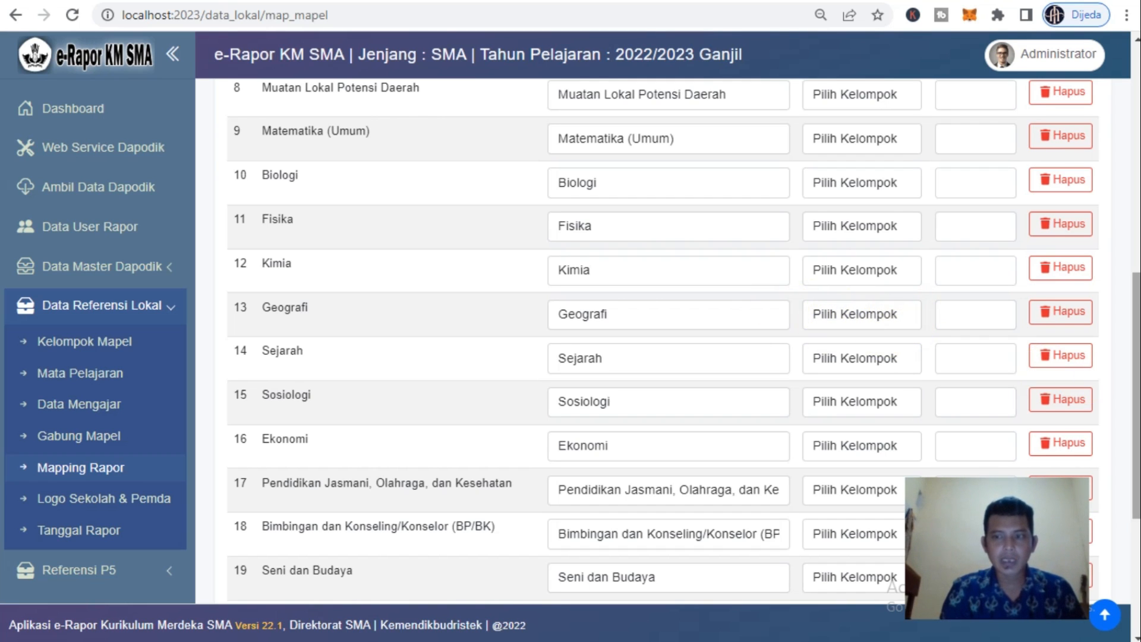
{"action": "scroll", "coordinate": [886, 334], "scroll_direction": "up", "scroll_amount": 3}
{"action": "scroll", "coordinate": [886, 334], "scroll_direction": "down", "scroll_amount": 4}
{"action": "scroll", "coordinate": [815, 423], "scroll_direction": "down", "scroll_amount": 3}
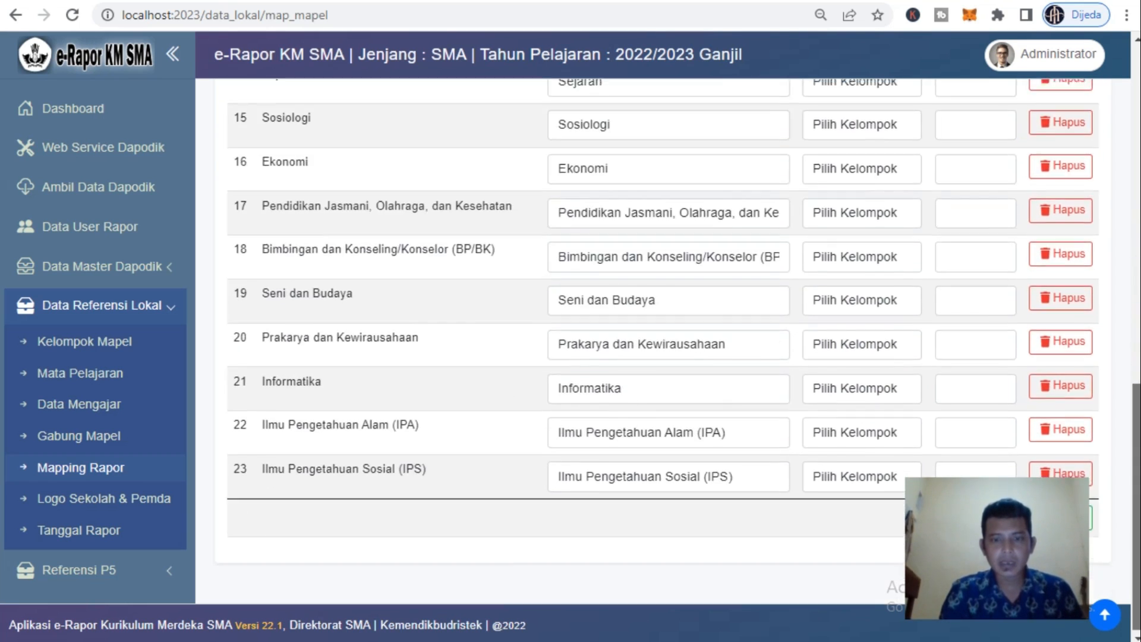
{"action": "left_click", "coordinate": [815, 425]}
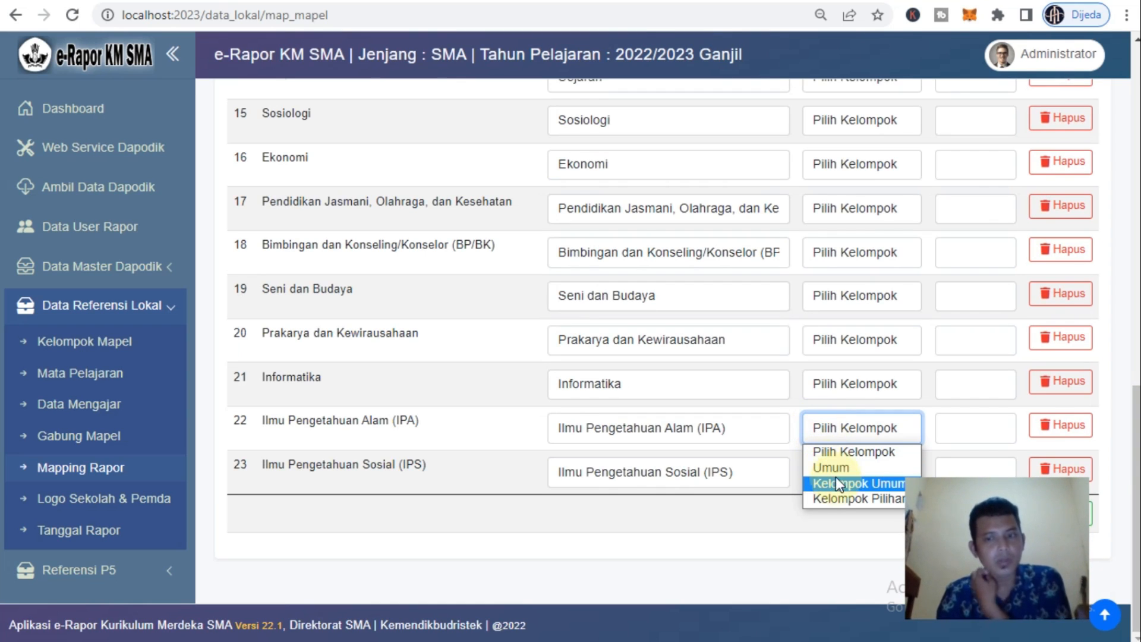
{"action": "left_click", "coordinate": [838, 483]}
{"action": "left_click", "coordinate": [846, 472]}
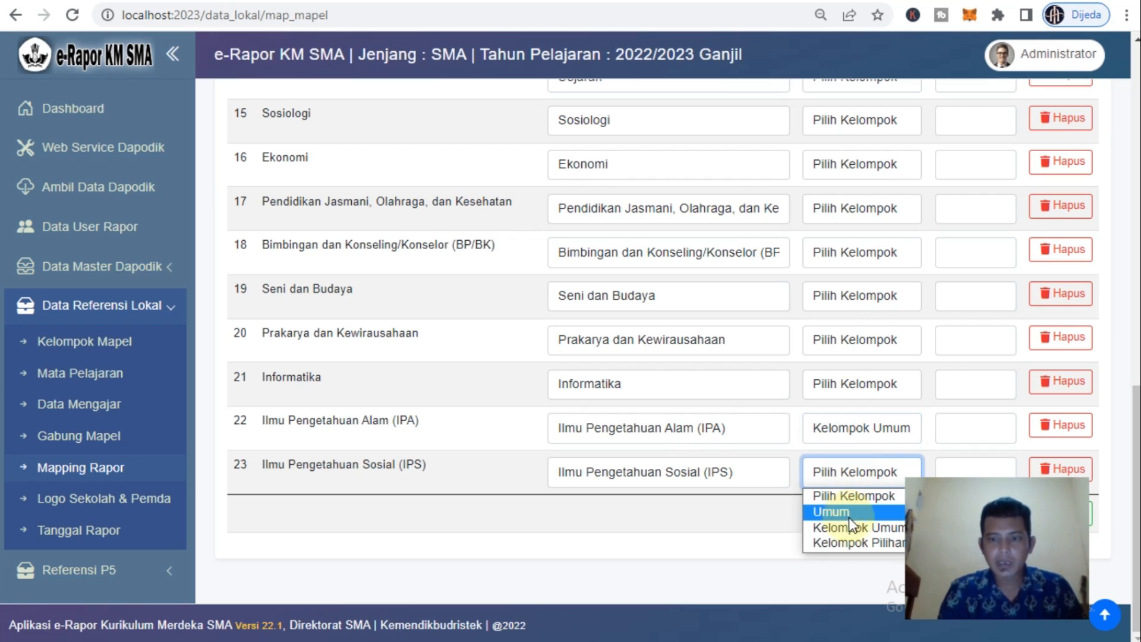
{"action": "left_click", "coordinate": [844, 524]}
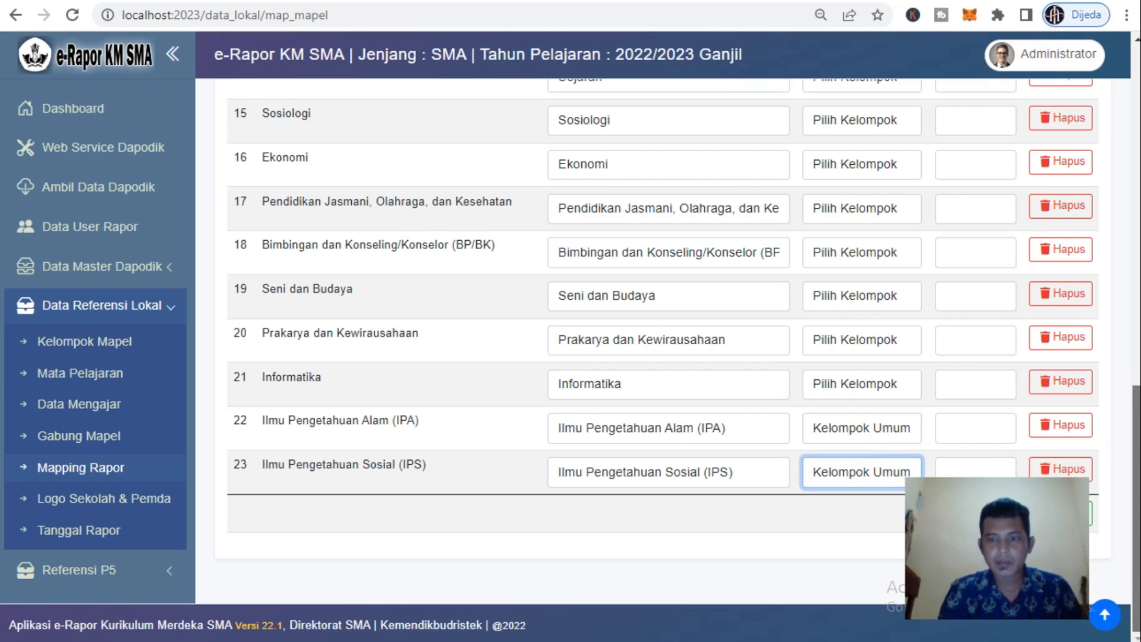
{"action": "left_click", "coordinate": [977, 471]}
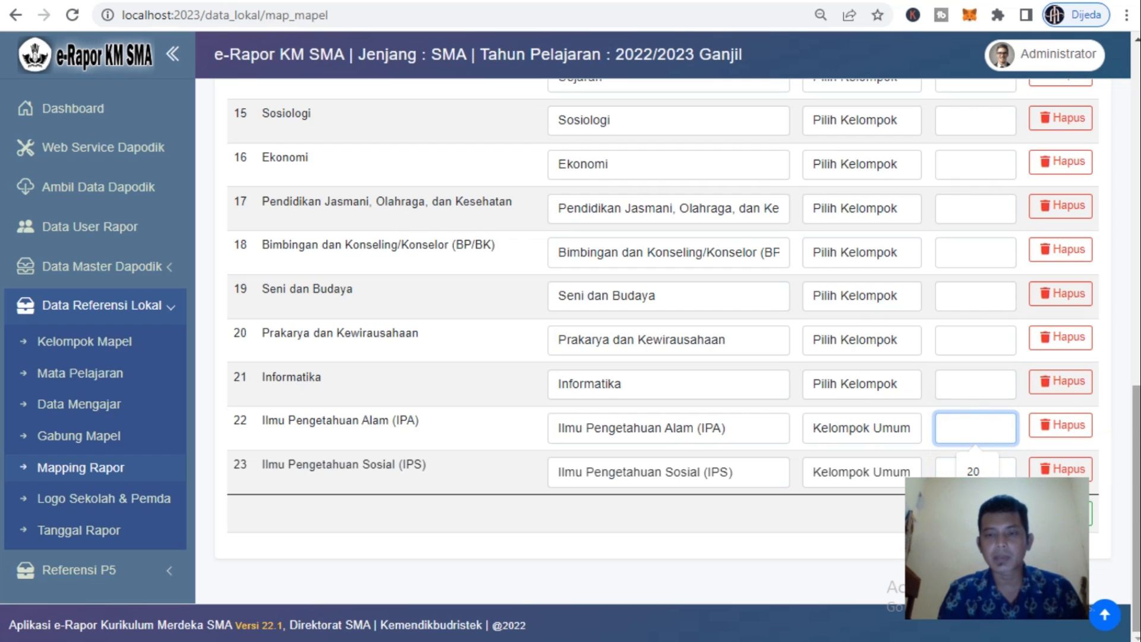
{"action": "scroll", "coordinate": [677, 357], "scroll_direction": "up", "scroll_amount": 1}
{"action": "scroll", "coordinate": [714, 191], "scroll_direction": "up", "scroll_amount": 2}
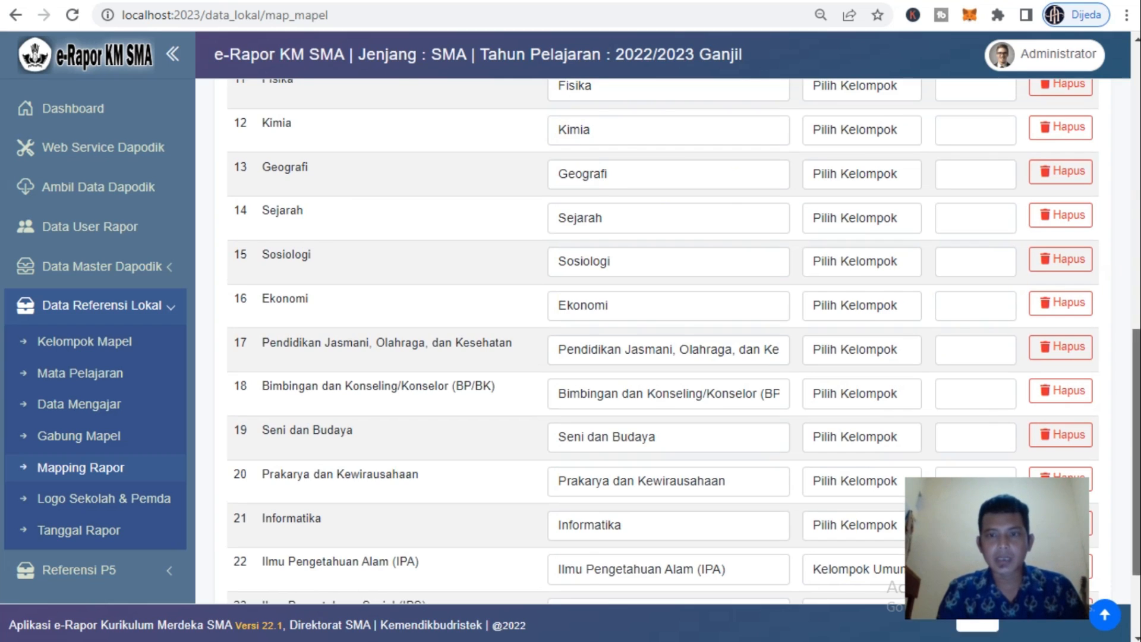
{"action": "scroll", "coordinate": [1132, 299], "scroll_direction": "up", "scroll_amount": 5}
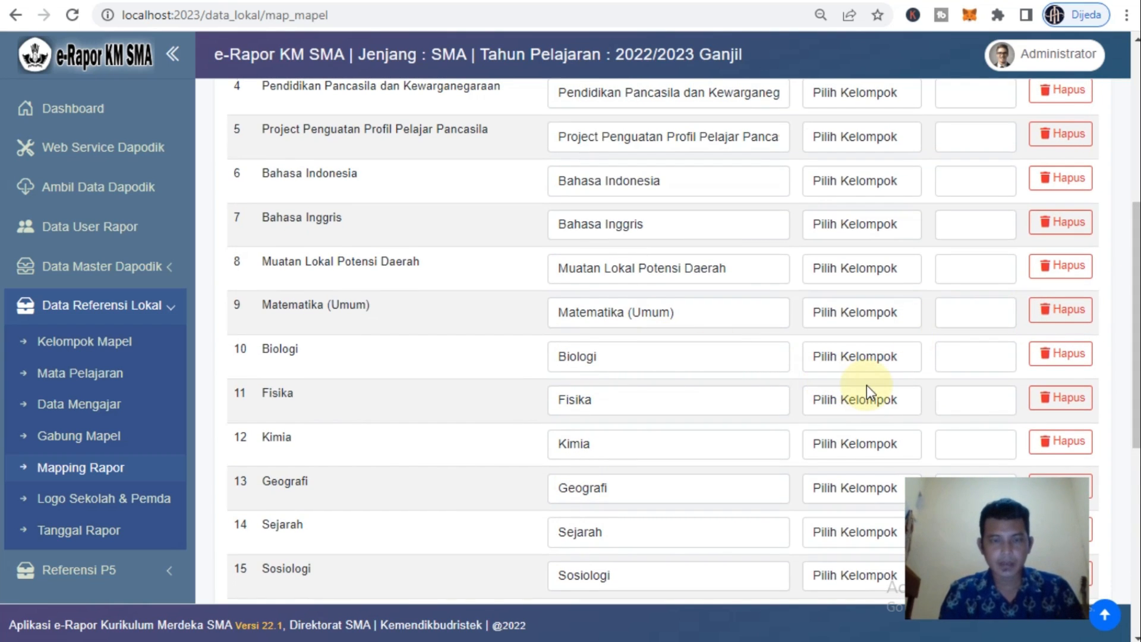
{"action": "scroll", "coordinate": [519, 407], "scroll_direction": "down", "scroll_amount": 6}
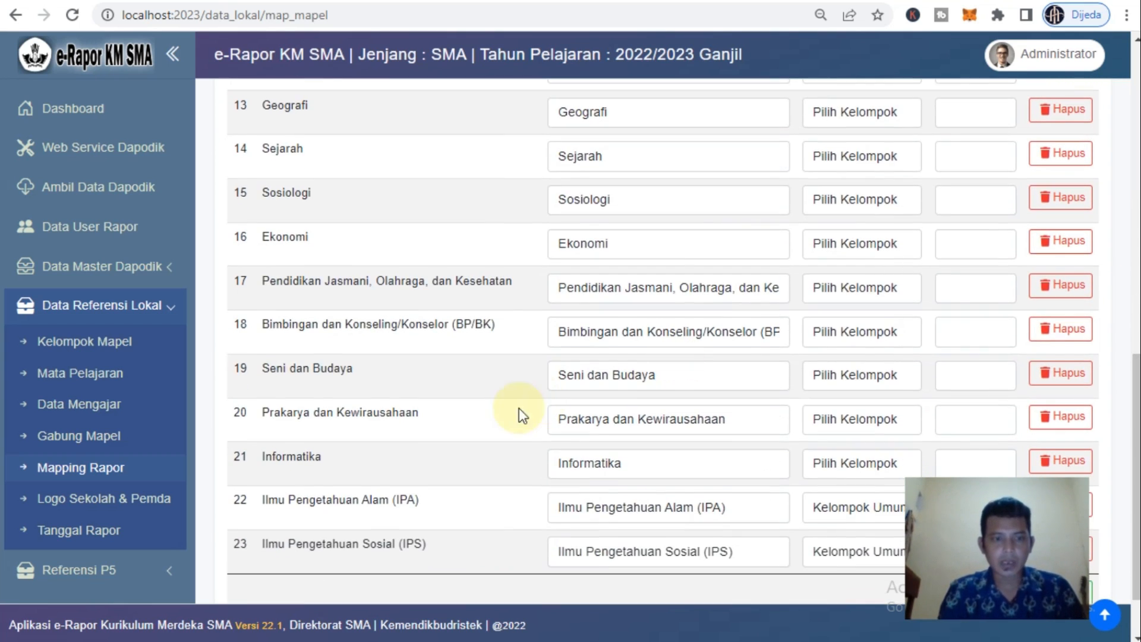
- Open Logo Sekolah & Pemda and examine the Logo Pemda upload requirements and the homeroom teacher signature list
{"action": "left_click", "coordinate": [80, 501]}
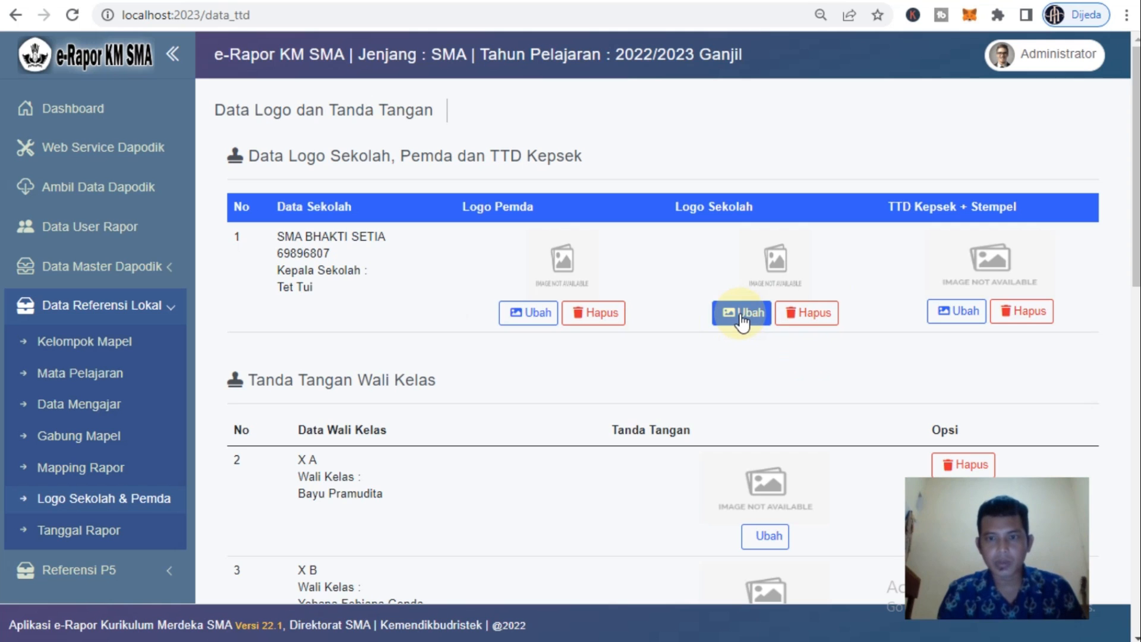
{"action": "left_click", "coordinate": [519, 320]}
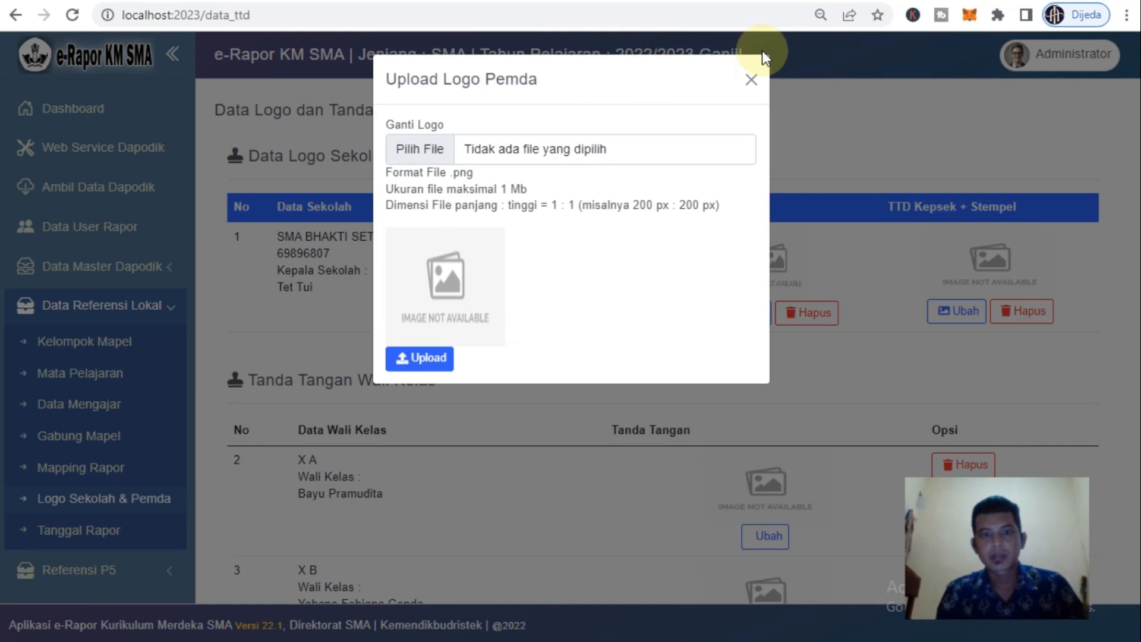
{"action": "left_click", "coordinate": [751, 80]}
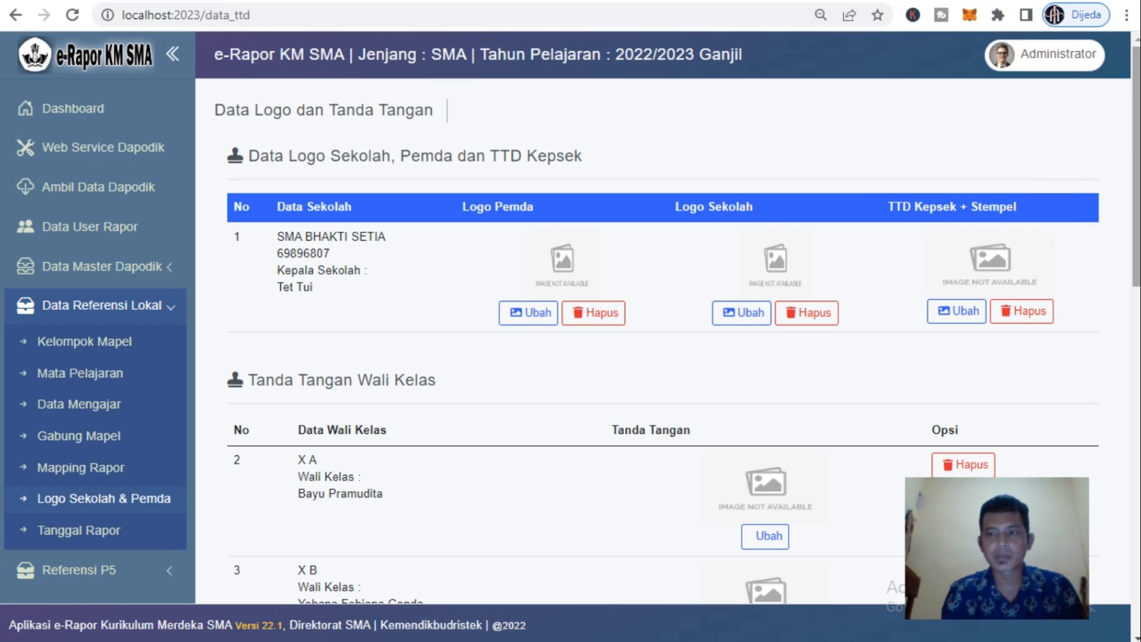
{"action": "scroll", "coordinate": [803, 277], "scroll_direction": "down", "scroll_amount": 4}
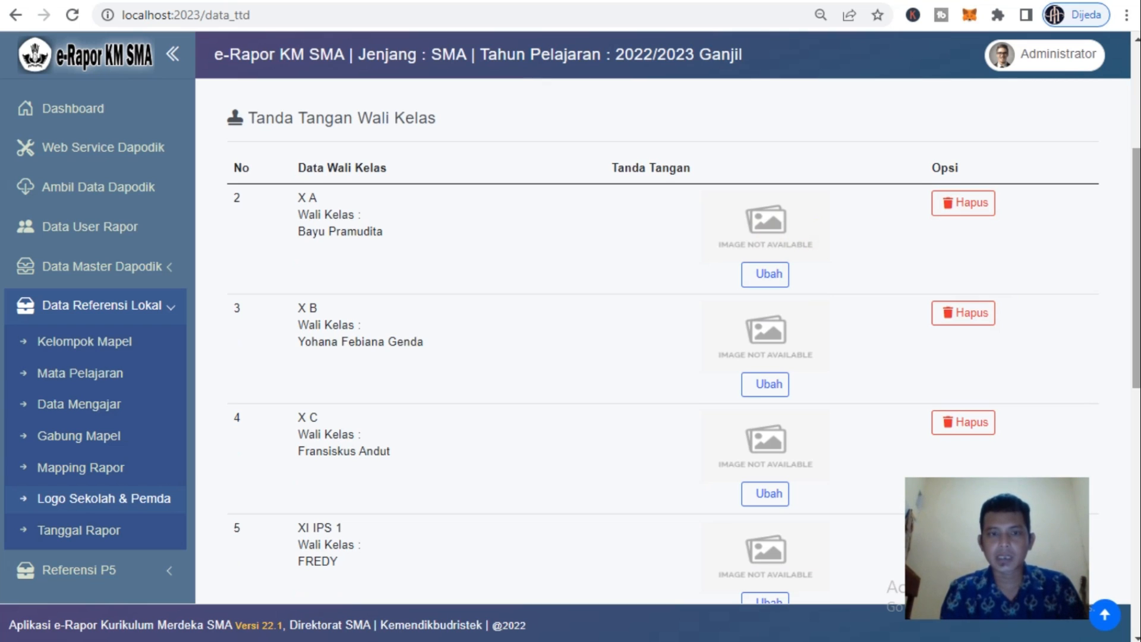
{"action": "scroll", "coordinate": [663, 339], "scroll_direction": "up", "scroll_amount": 4}
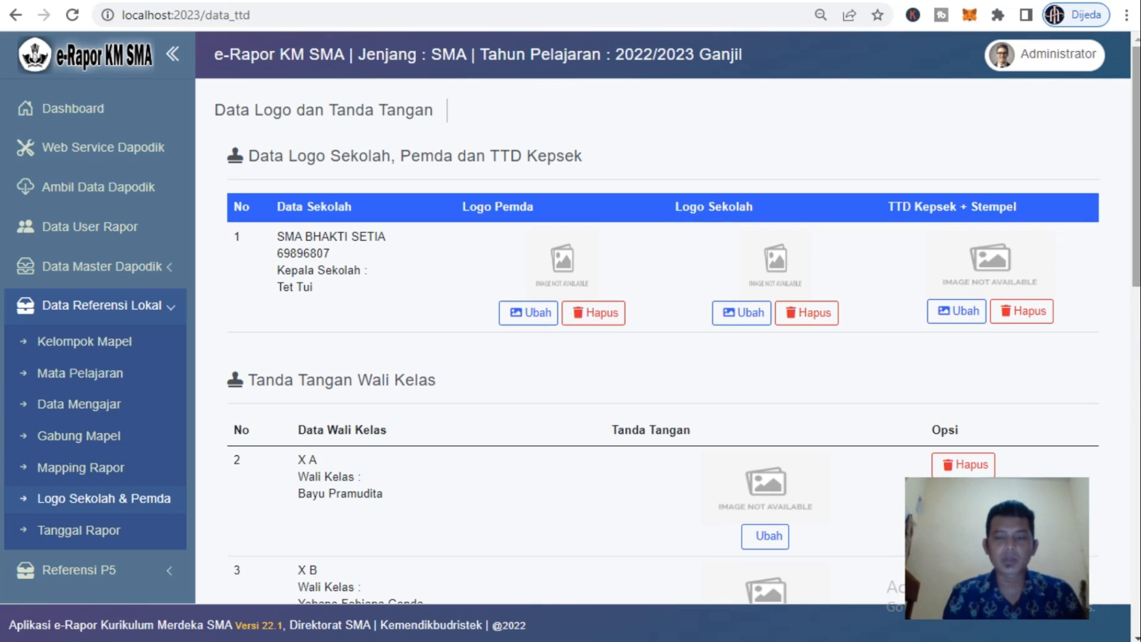